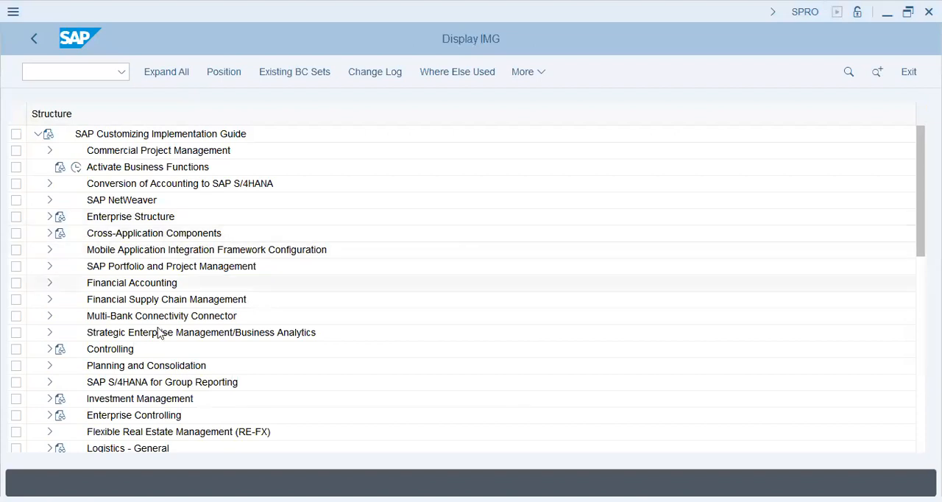
Expand the implementation guide through Financial Accounting, General Ledger Accounting and Master Data to the Profit Center activities.
{"action": "left_click", "coordinate": [50, 283]}
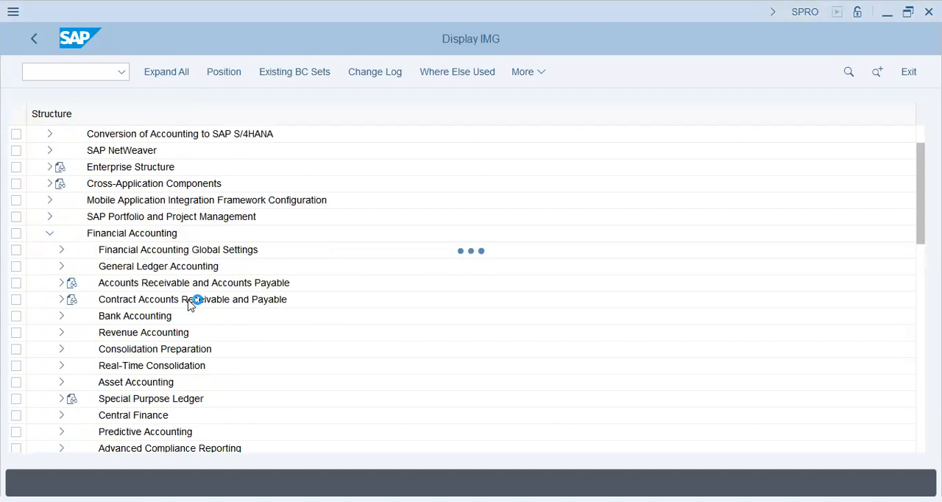
{"action": "left_click", "coordinate": [61, 267]}
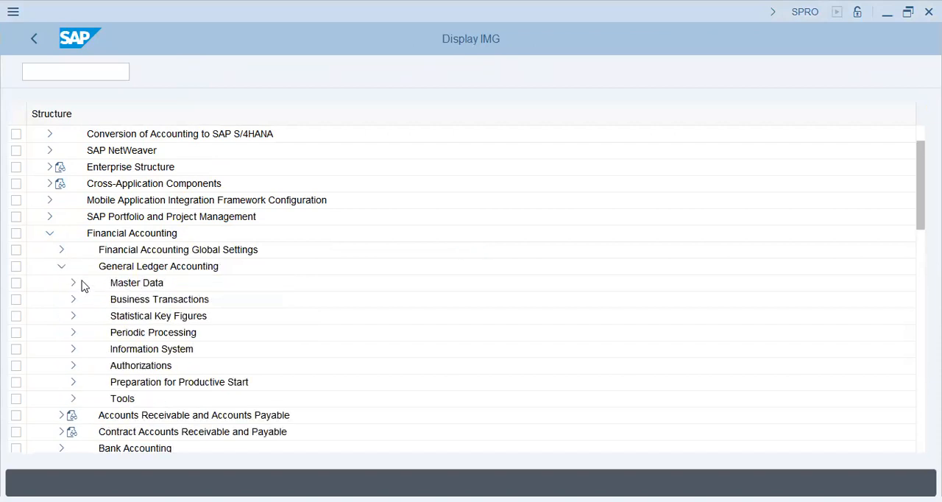
{"action": "left_click", "coordinate": [73, 284]}
{"action": "left_click", "coordinate": [85, 316]}
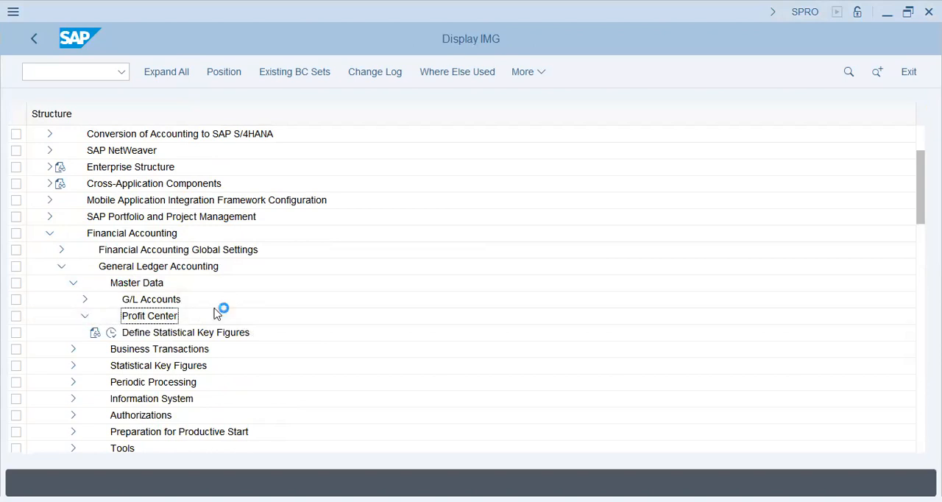
{"action": "left_click", "coordinate": [138, 361]}
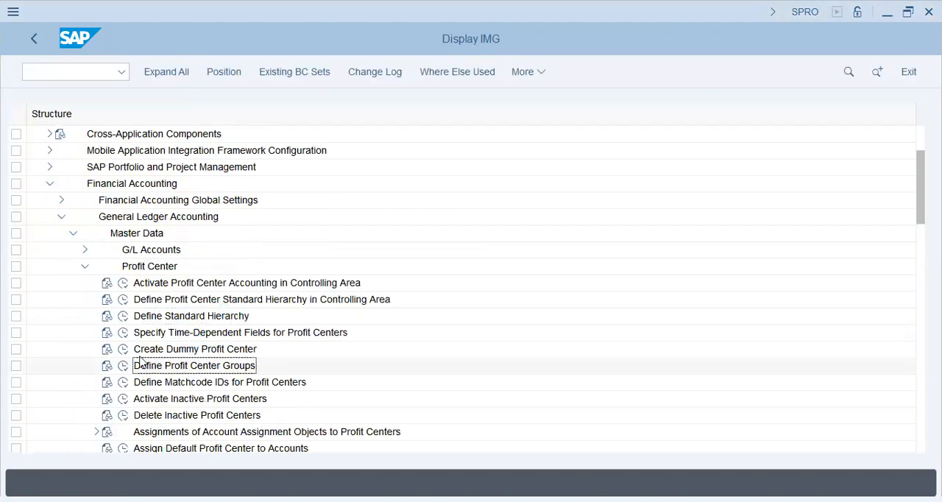
Run the Assign Default Profit Center to Accounts activity for company code T59X.
{"action": "scroll", "coordinate": [179, 377], "scroll_direction": "down", "scroll_amount": 1}
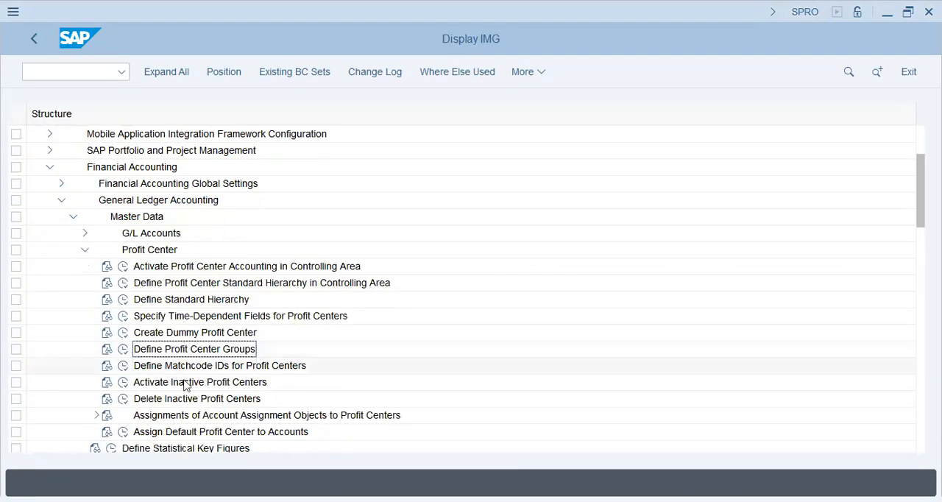
{"action": "left_click", "coordinate": [196, 398]}
{"action": "scroll", "coordinate": [221, 389], "scroll_direction": "down", "scroll_amount": 3}
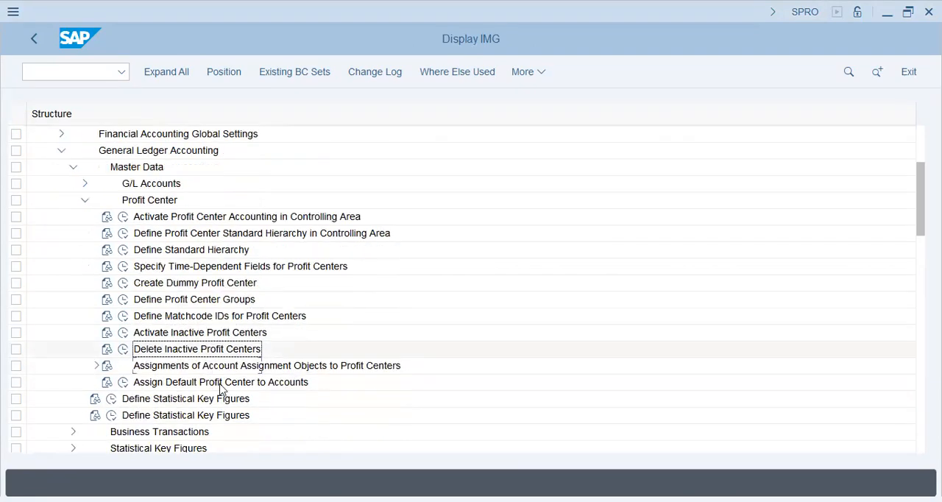
{"action": "left_click", "coordinate": [229, 366]}
{"action": "left_click", "coordinate": [123, 386]}
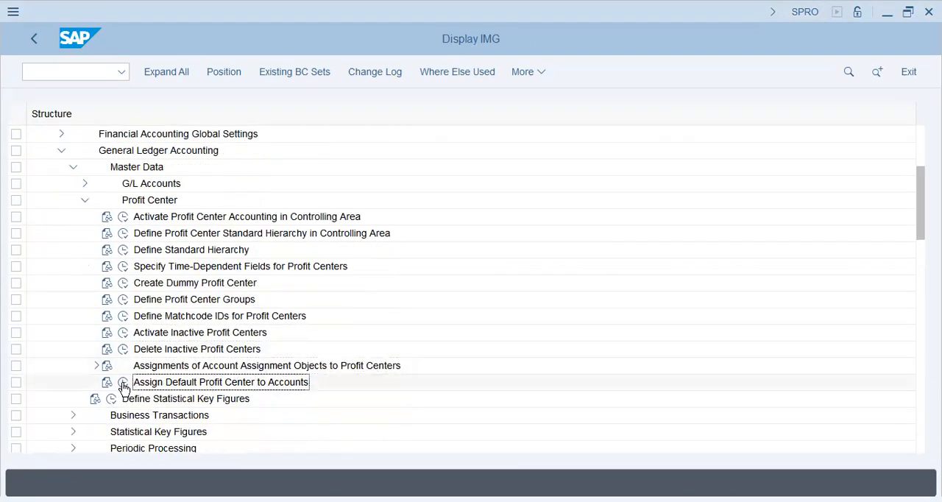
{"action": "left_click", "coordinate": [124, 386]}
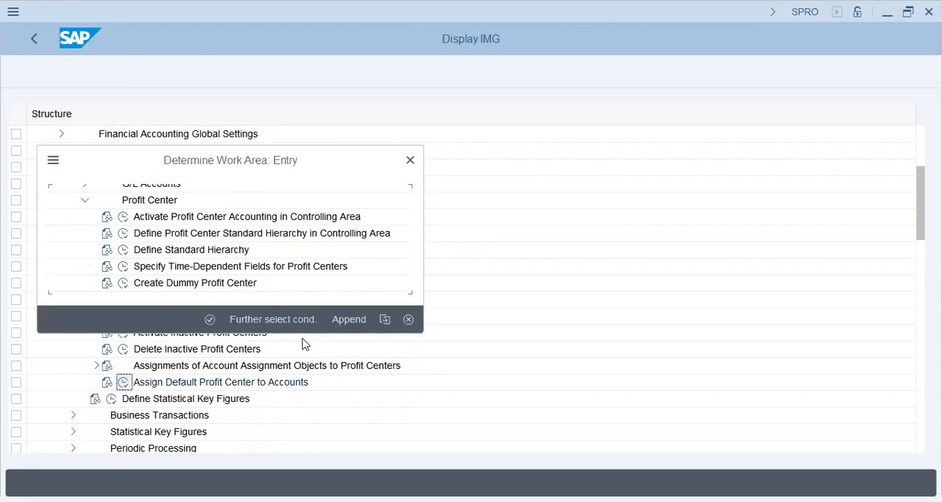
{"action": "type", "text": "t59x"}
{"action": "key", "text": "Return"}
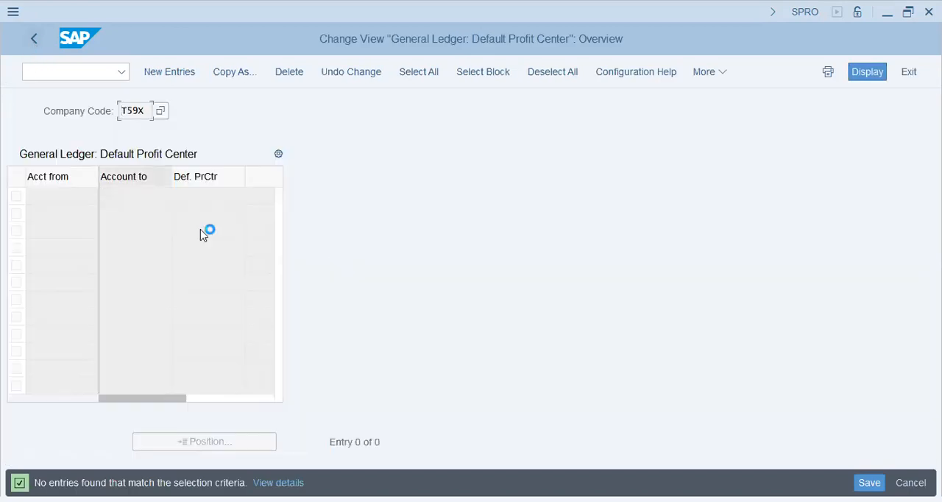
Leave the T59X table and rerun Assign Default Profit Center to Accounts for company code AA42 to review its entries.
{"action": "key", "text": "F3"}
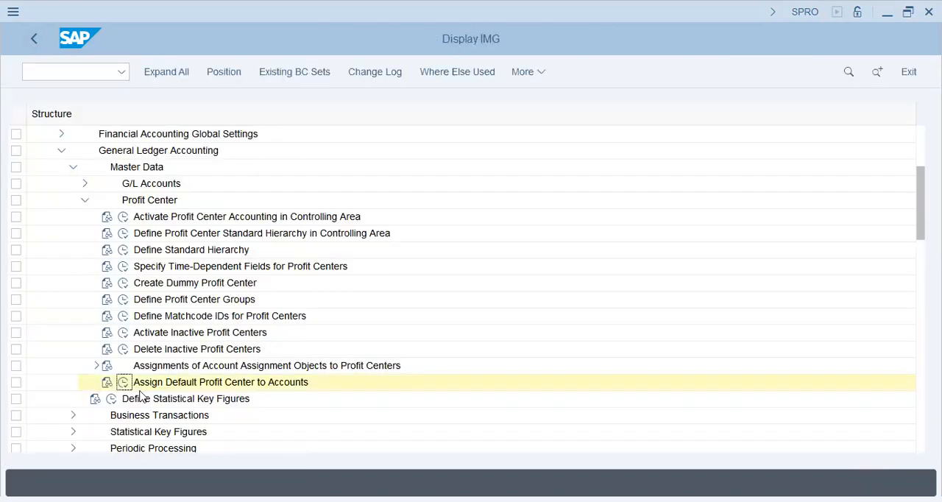
{"action": "left_click", "coordinate": [122, 382]}
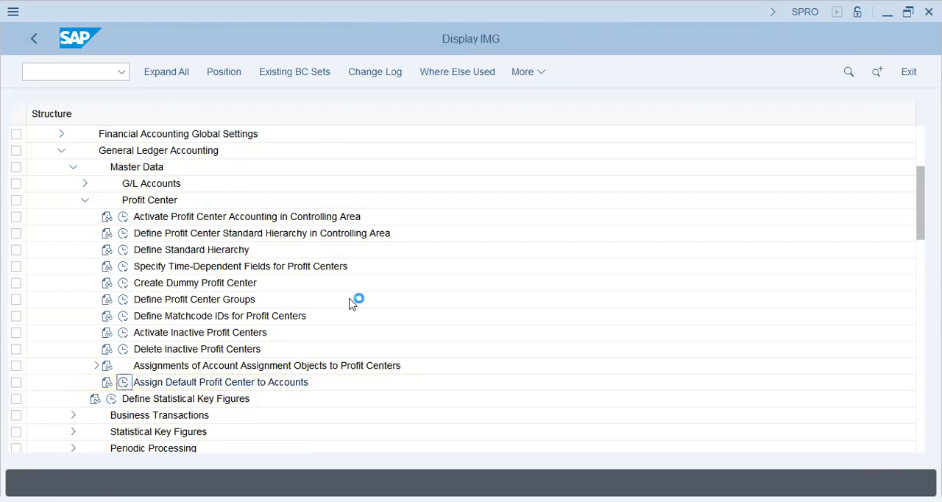
{"action": "type", "text": "aa42"}
{"action": "key", "text": "Return"}
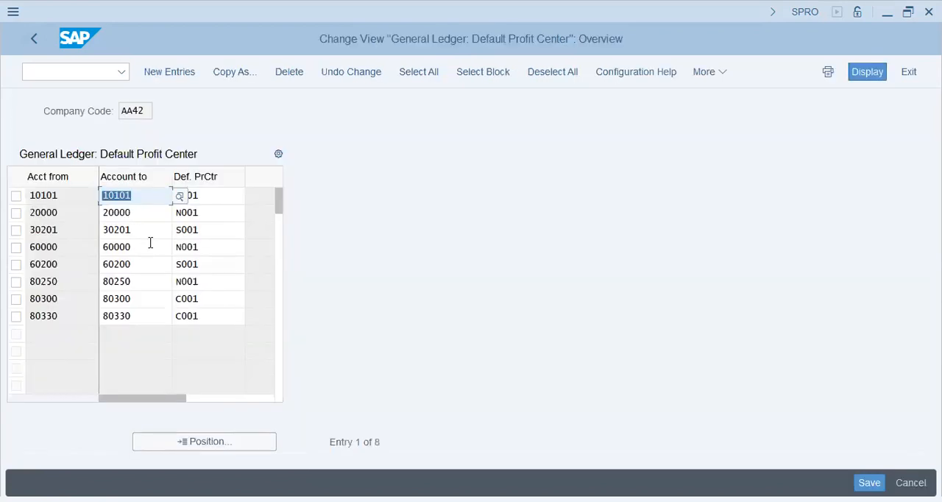
{"action": "left_click", "coordinate": [150, 242]}
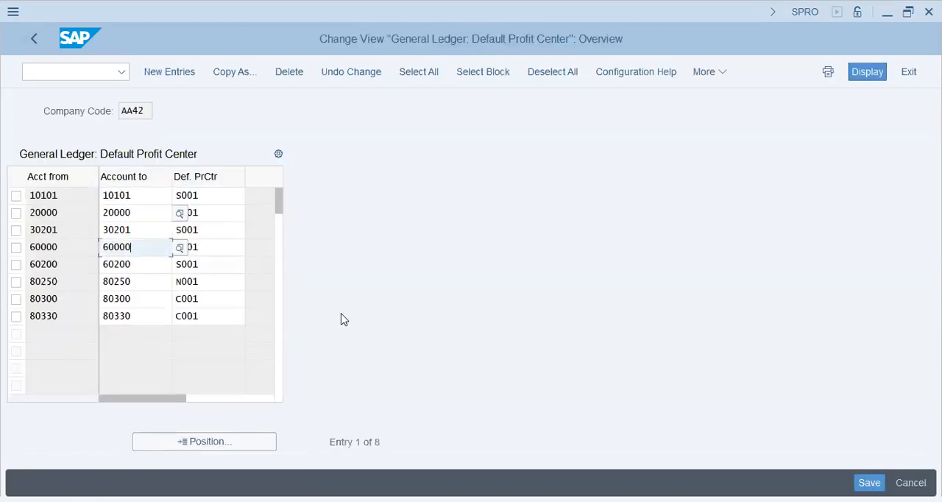
{"action": "left_click", "coordinate": [242, 321]}
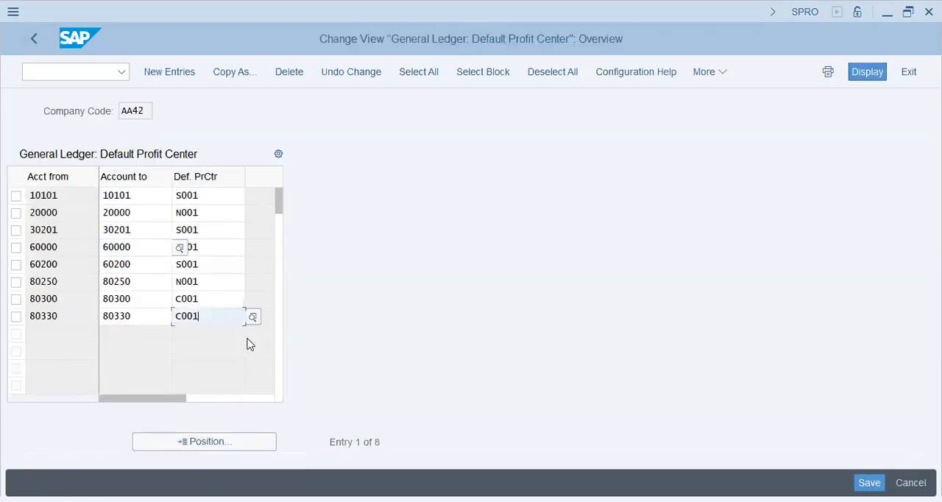
Open transaction FS00 for central G/L account editing in a new session.
{"action": "left_click", "coordinate": [53, 73]}
{"action": "type", "text": "/ofs00"}
{"action": "key", "text": "Return"}
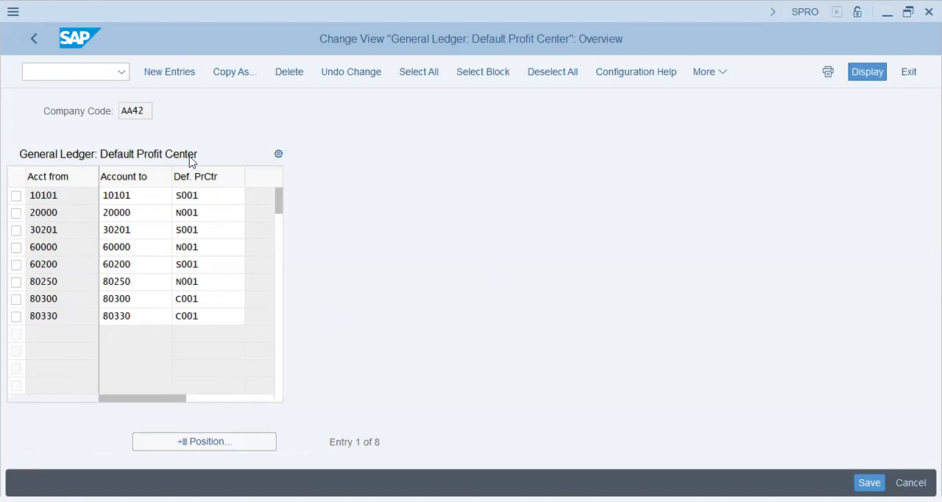
{"action": "left_click", "coordinate": [235, 228]}
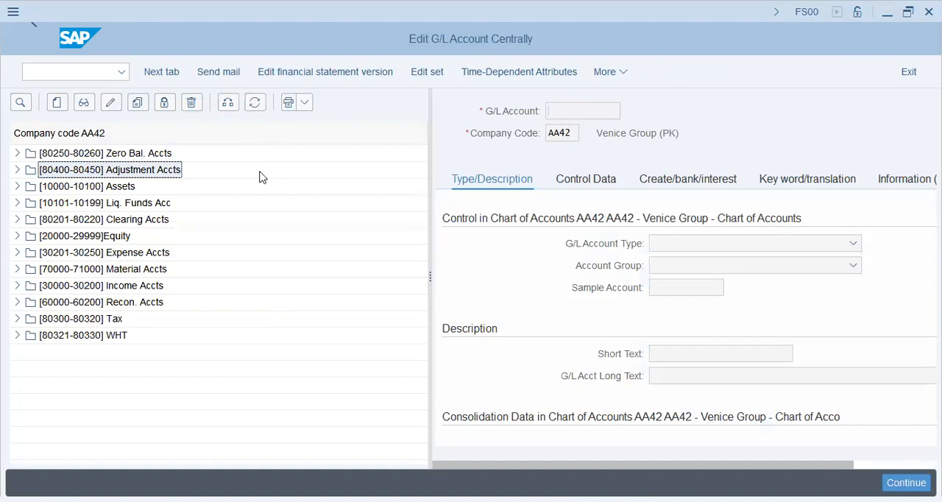
Switch the G/L account tree to company code T59X.
{"action": "type", "text": "59"}
{"action": "key", "text": "BackSpace"}
{"action": "key", "text": "BackSpace"}
{"action": "type", "text": "t"}
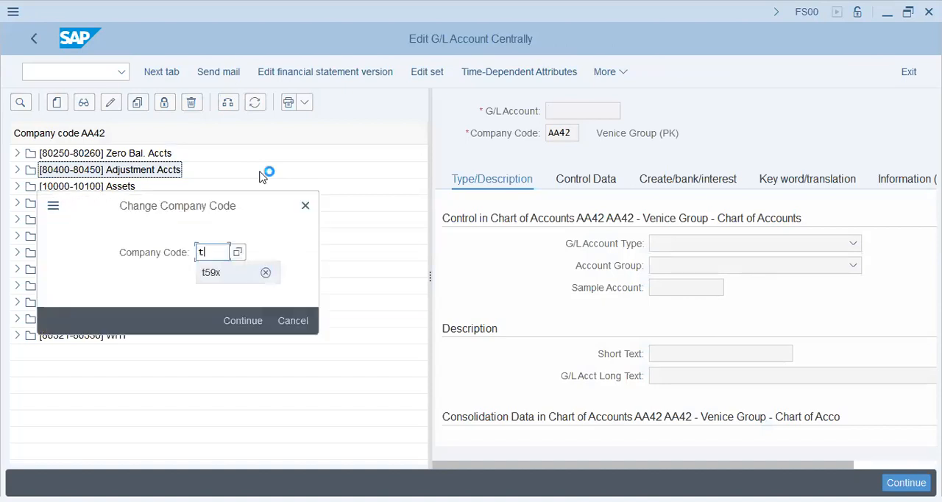
{"action": "type", "text": "59x"}
{"action": "key", "text": "Return"}
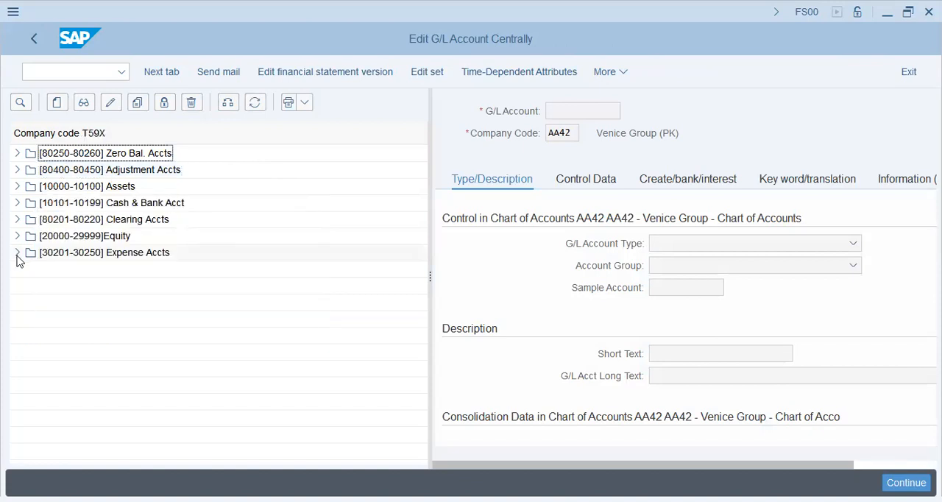
Expand the Expense Accts group and select the Petty Expense account to check the T59X accounts.
{"action": "double_click", "coordinate": [145, 257]}
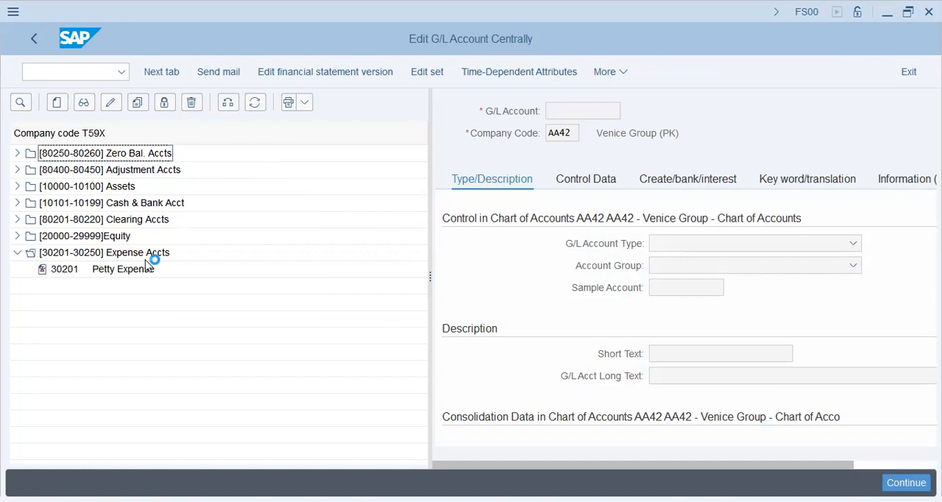
{"action": "left_click", "coordinate": [118, 272]}
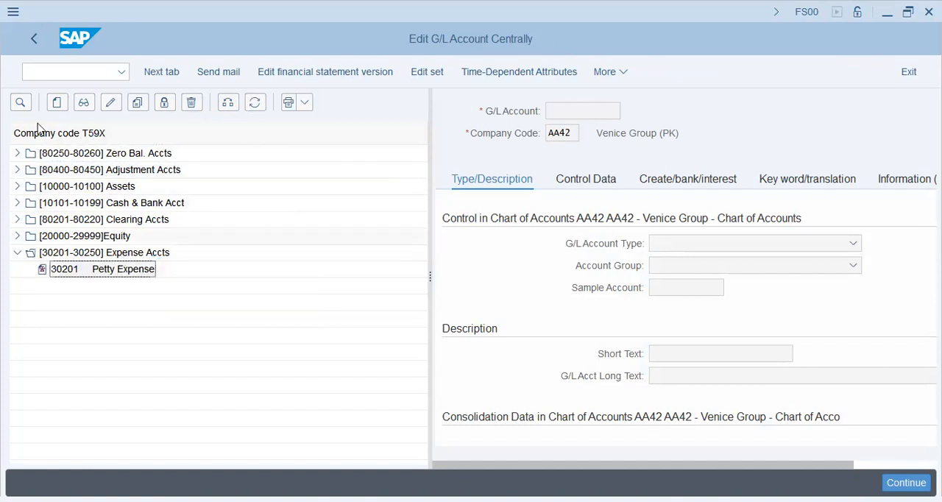
{"action": "left_click", "coordinate": [77, 71]}
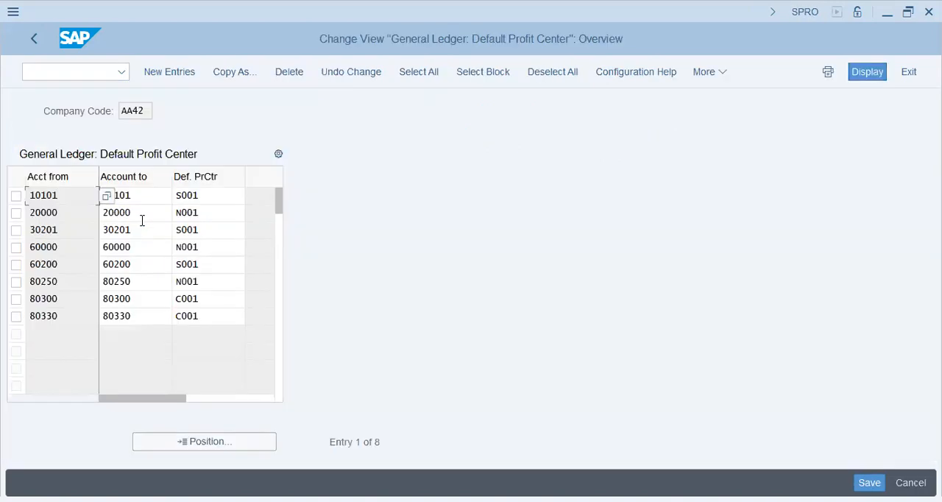
Go back to the default profit center session and copy all AA42 rows, from account 10101 through 80330 with their profit centers.
{"action": "left_click", "coordinate": [208, 196]}
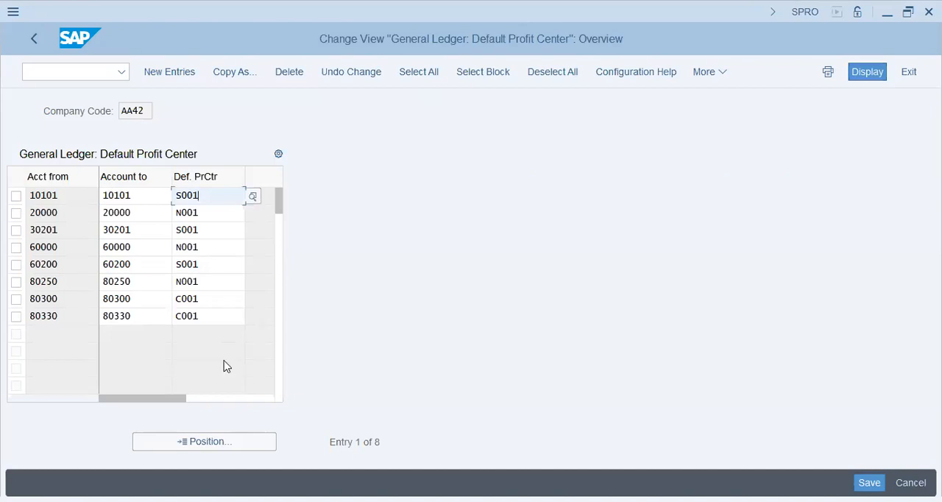
{"action": "left_click", "coordinate": [34, 195]}
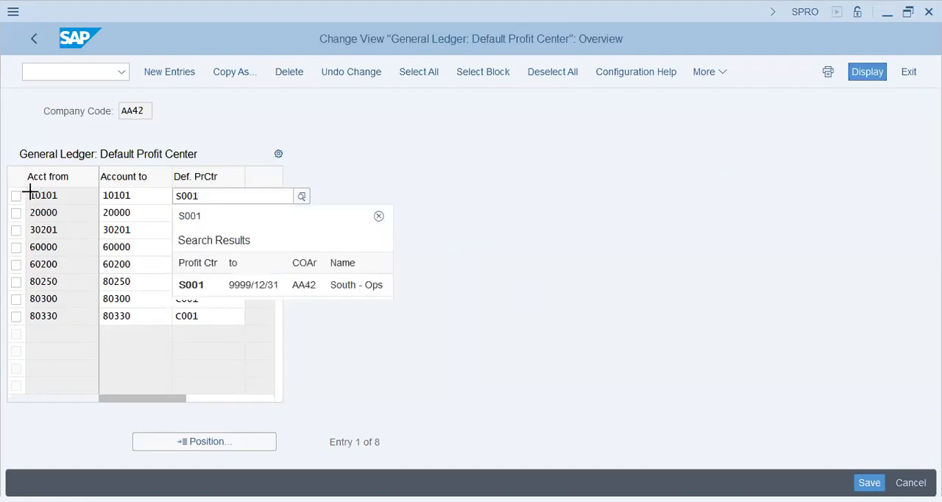
{"action": "left_click_drag", "start_coordinate": [30, 193], "coordinate": [192, 317]}
{"action": "key", "text": "ctrl+c"}
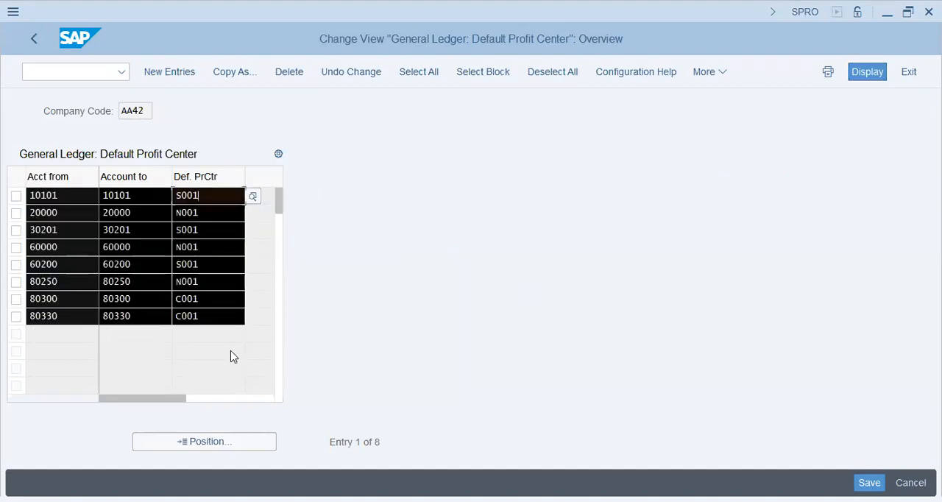
{"action": "left_click", "coordinate": [230, 356]}
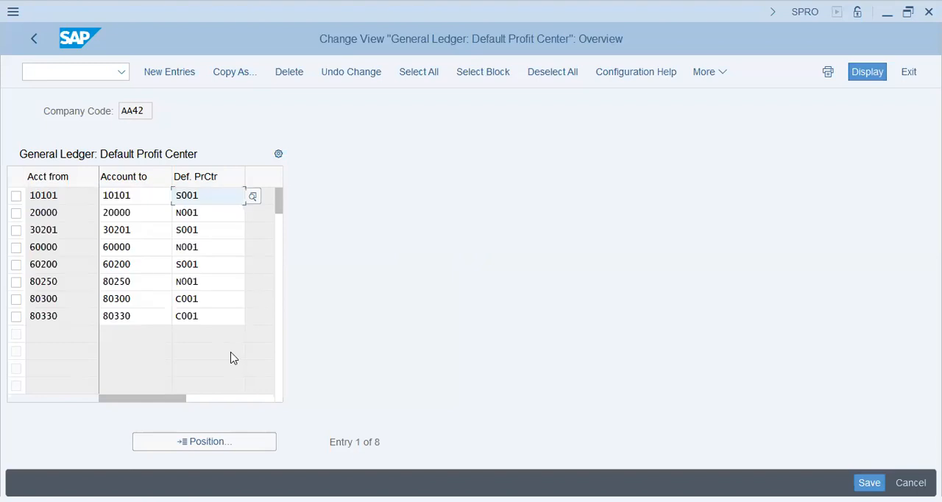
Leave the AA42 table without saving and rerun Assign Default Profit Center to Accounts for company code T59X.
{"action": "left_click", "coordinate": [33, 40]}
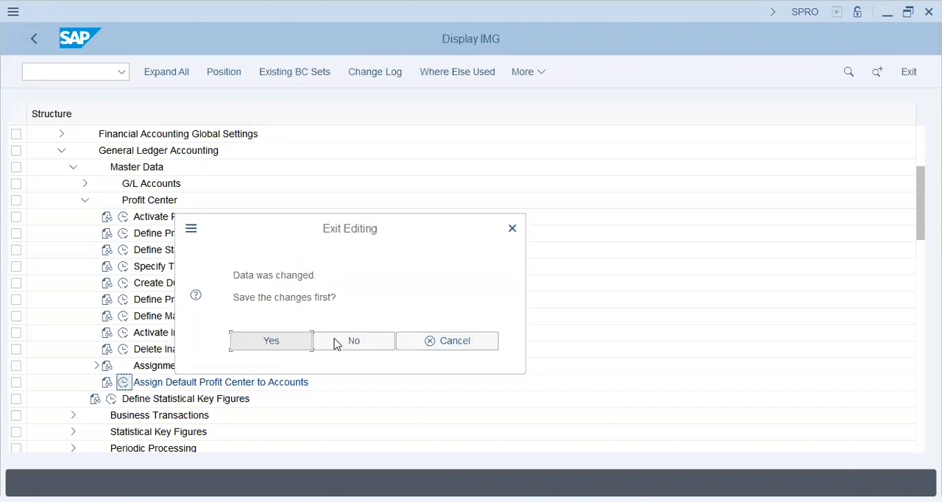
{"action": "left_click", "coordinate": [343, 341]}
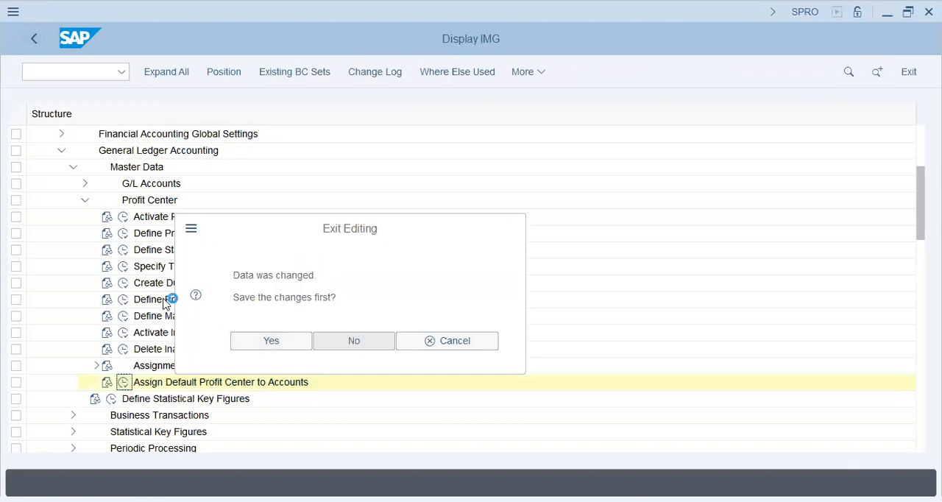
{"action": "left_click", "coordinate": [124, 384]}
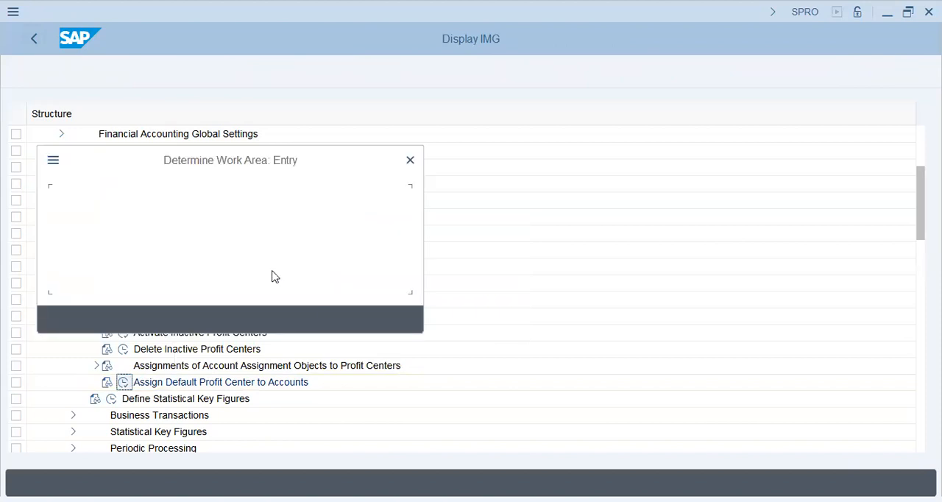
{"action": "type", "text": "t59x"}
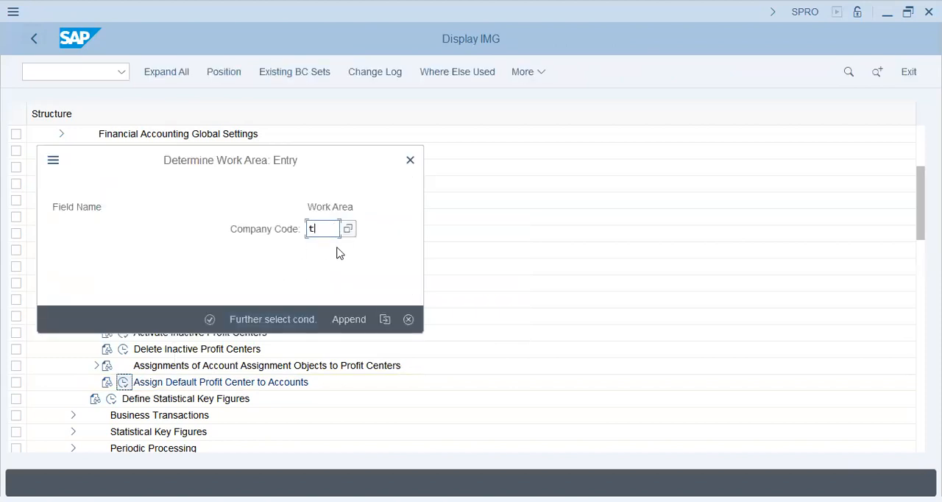
{"action": "key", "text": "Return"}
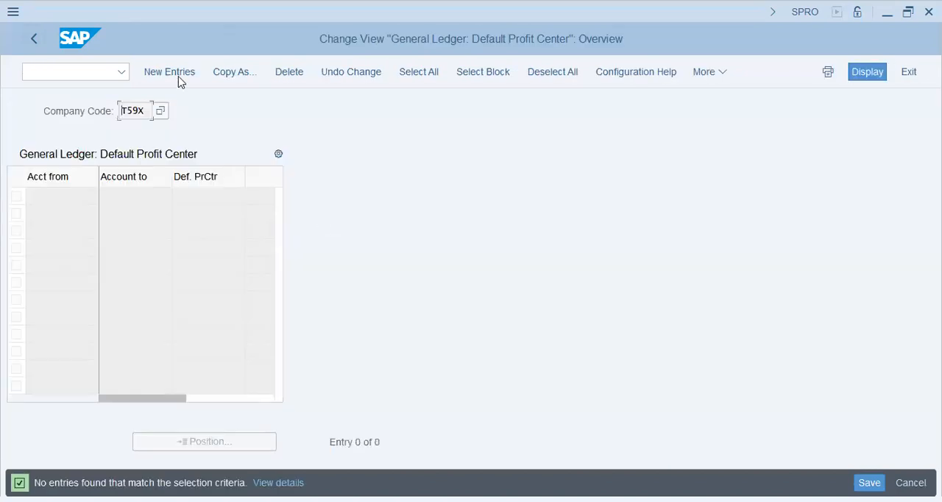
Paste the copied AA42 account and profit center rows as new T59X entries, validate them and check the account 60000 row.
{"action": "left_click", "coordinate": [178, 75]}
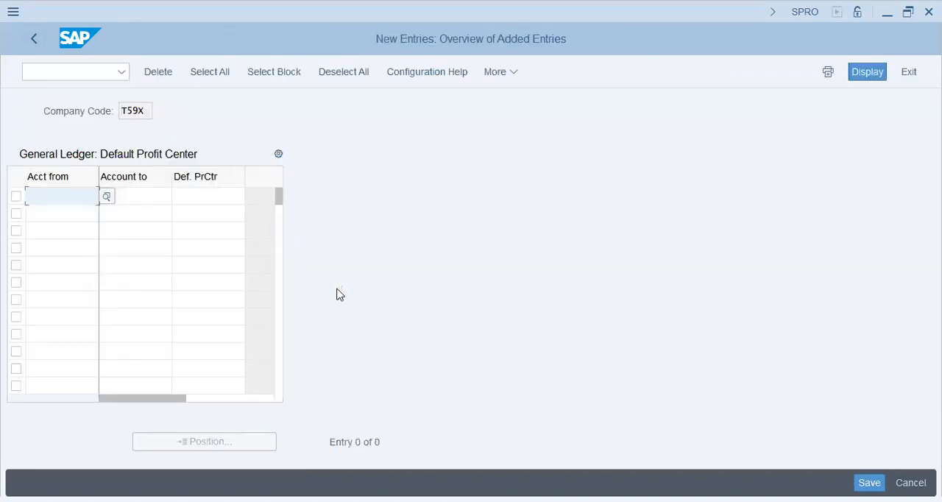
{"action": "key", "text": "ctrl+v"}
{"action": "key", "text": "Return"}
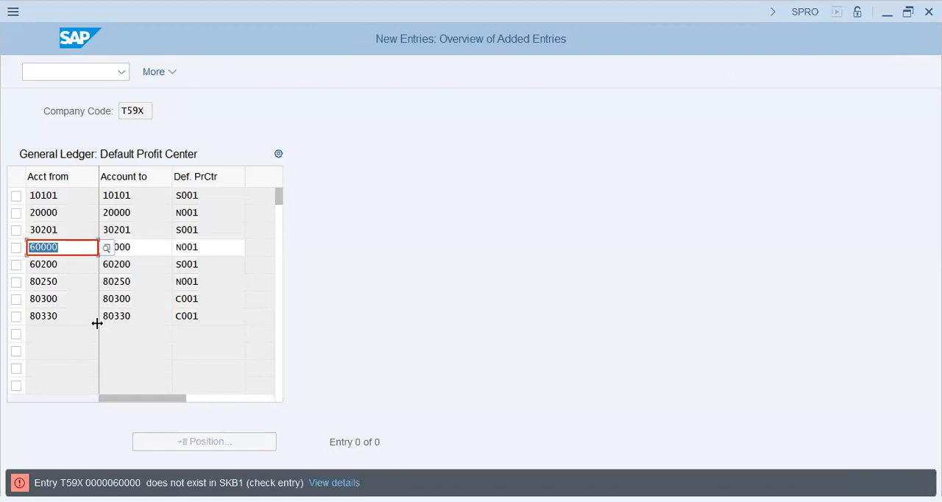
{"action": "left_click", "coordinate": [152, 246]}
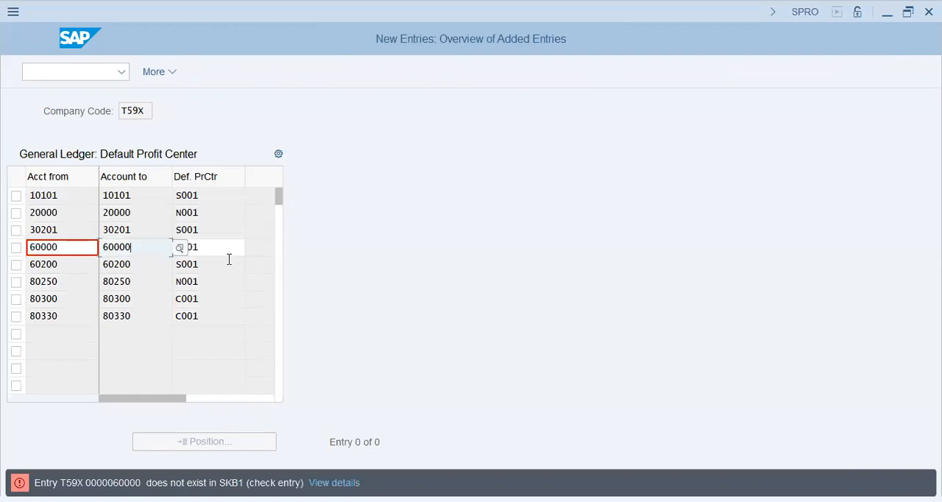
{"action": "left_click", "coordinate": [228, 248]}
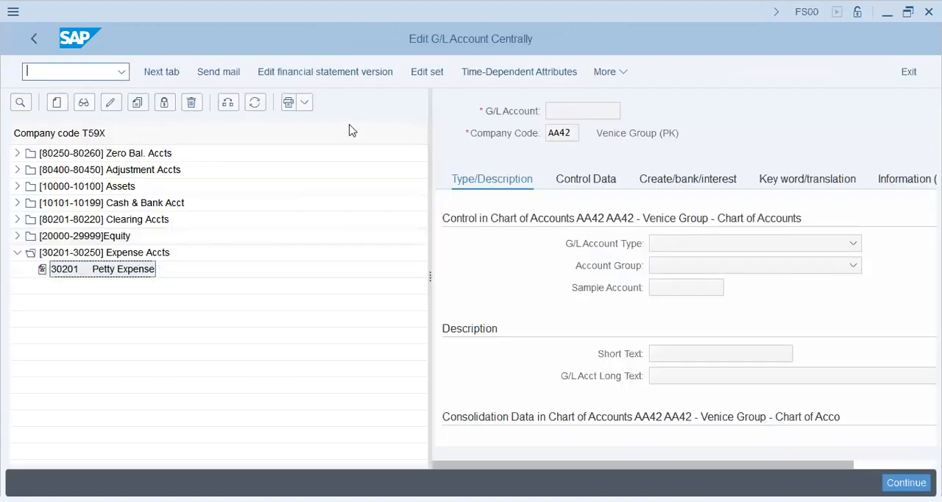
Change the company code of the G/L account tree to AA42.
{"action": "left_click", "coordinate": [226, 106]}
{"action": "type", "text": "a"}
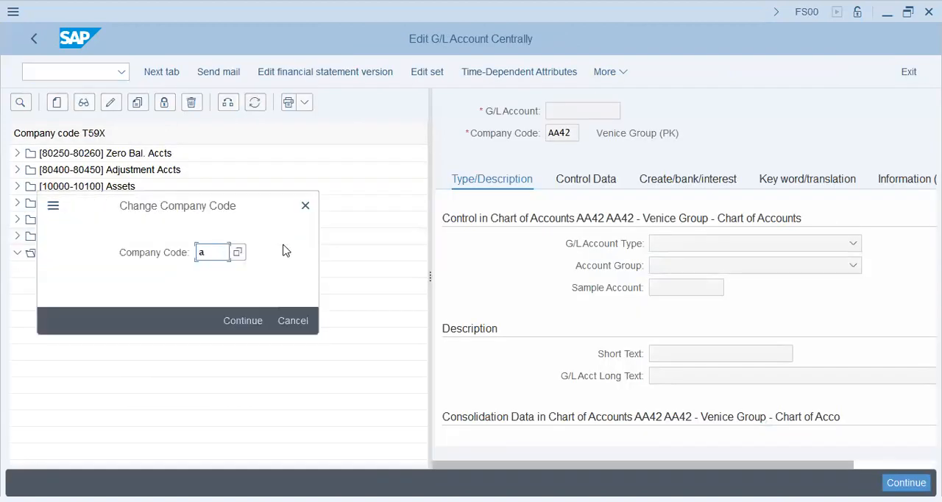
{"action": "type", "text": "a42"}
{"action": "key", "text": "Return"}
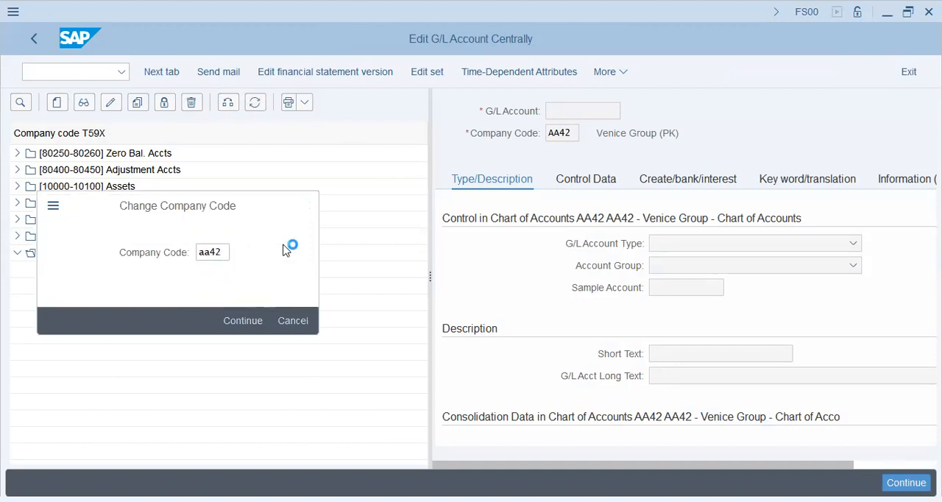
{"action": "left_click", "coordinate": [253, 321]}
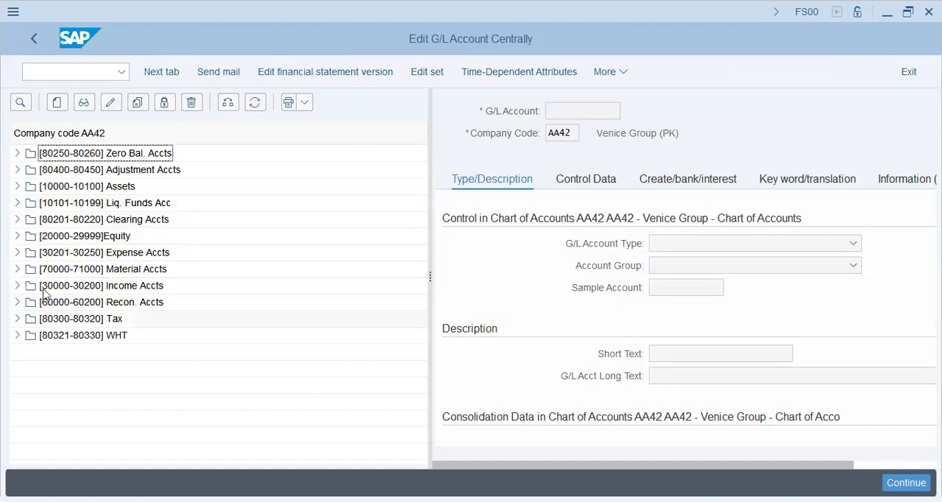
Copy account 60000 Recon Acct Loc. Vend from the AA42 Recon. Accts group to company code T59X.
{"action": "double_click", "coordinate": [151, 305]}
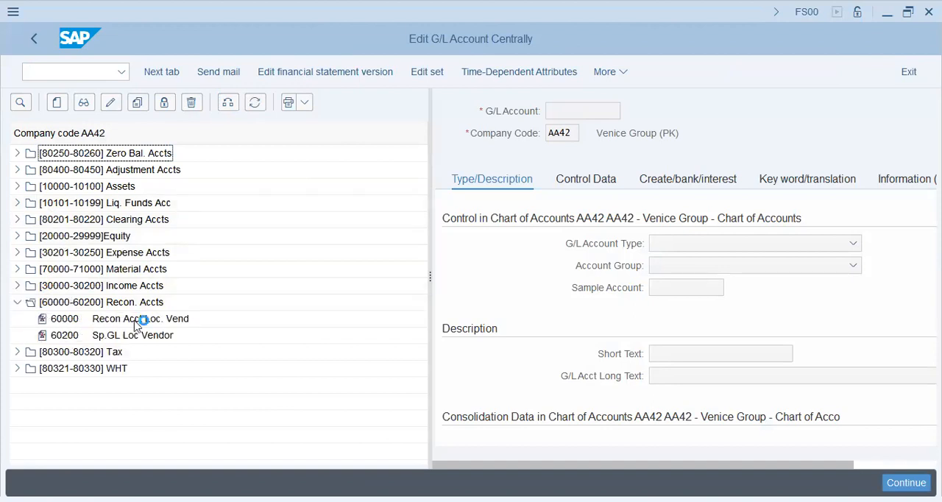
{"action": "left_click", "coordinate": [135, 324]}
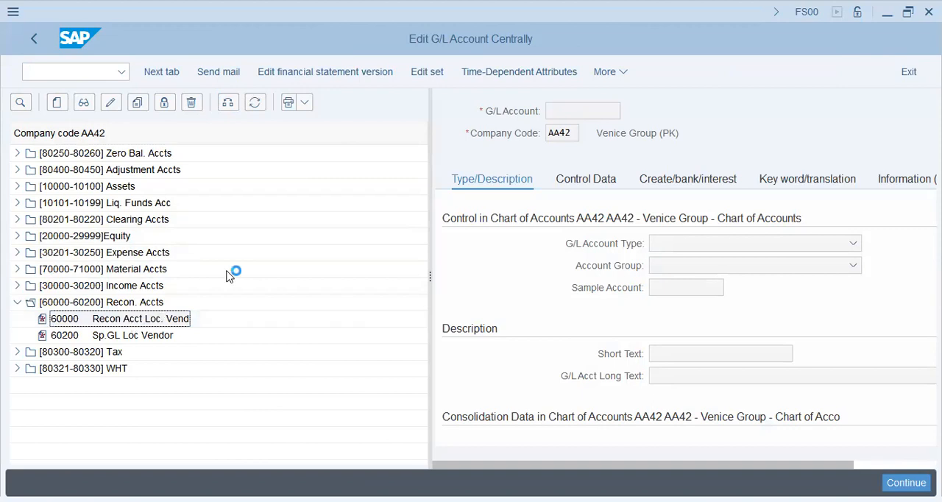
{"action": "left_click", "coordinate": [591, 115]}
{"action": "left_click", "coordinate": [145, 108]}
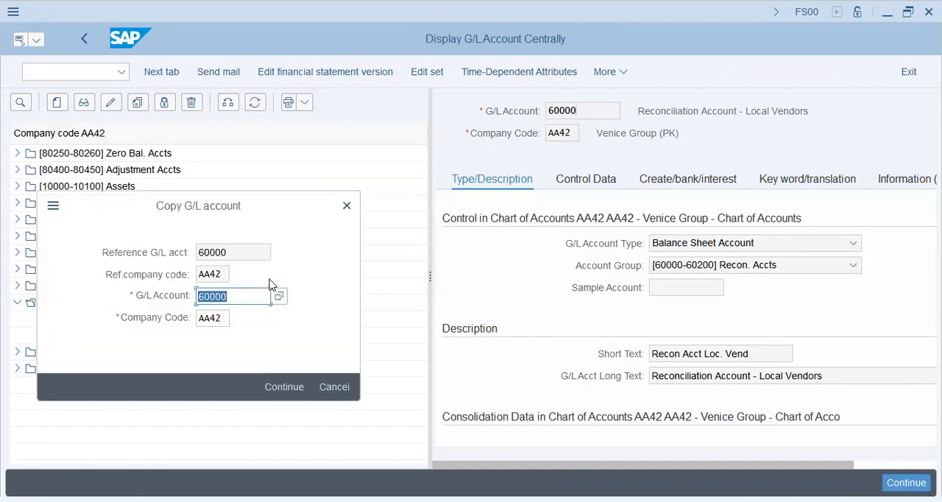
{"action": "key", "text": "Tab"}
{"action": "type", "text": "t"}
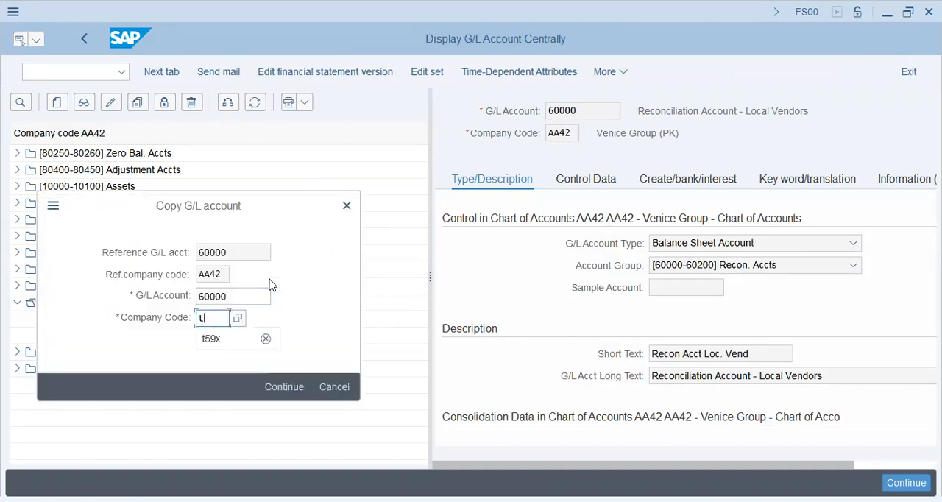
{"action": "type", "text": "59x"}
{"action": "key", "text": "Return"}
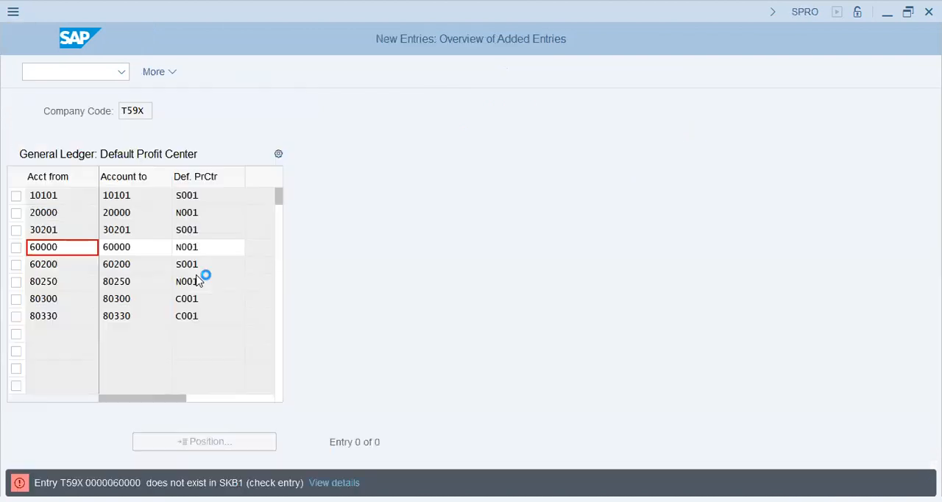
Copy account 60200 Sp.GL Loc Vendor from AA42 to T59X, save it and revalidate the default profit center entries.
{"action": "left_click", "coordinate": [79, 266]}
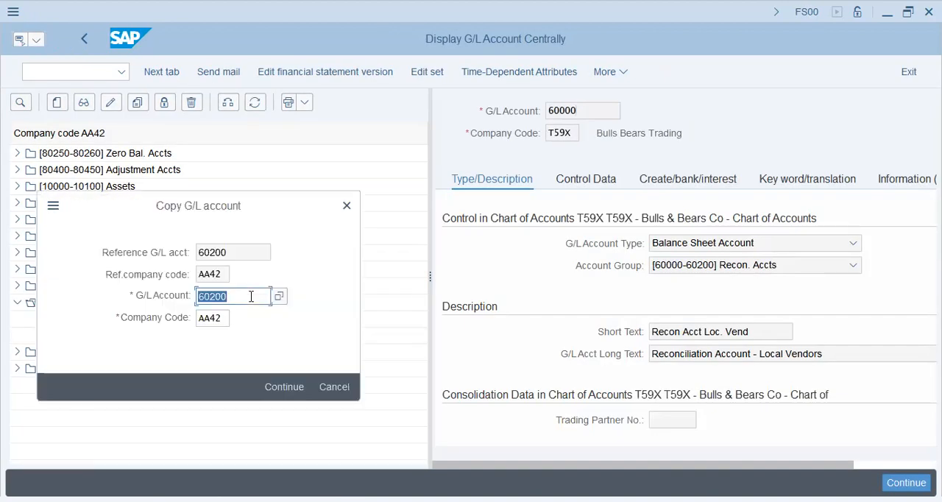
{"action": "key", "text": "Tab"}
{"action": "type", "text": "t59x"}
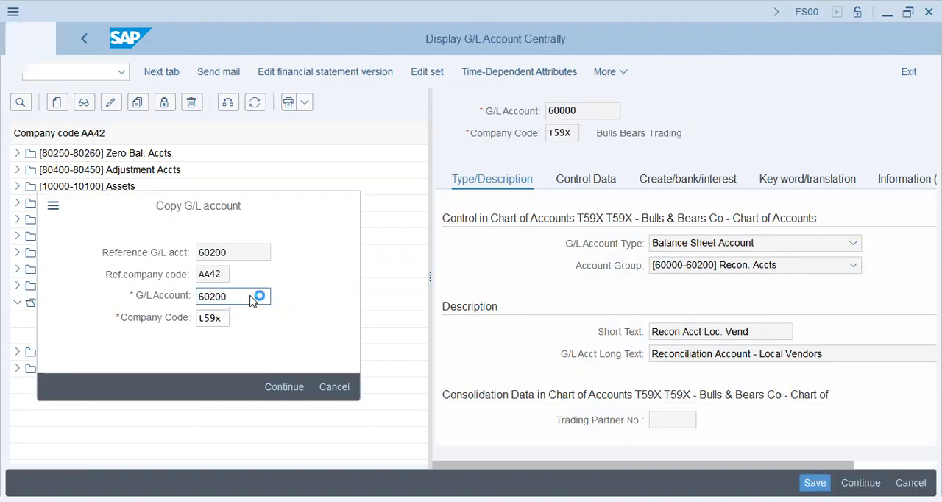
{"action": "key", "text": "Return"}
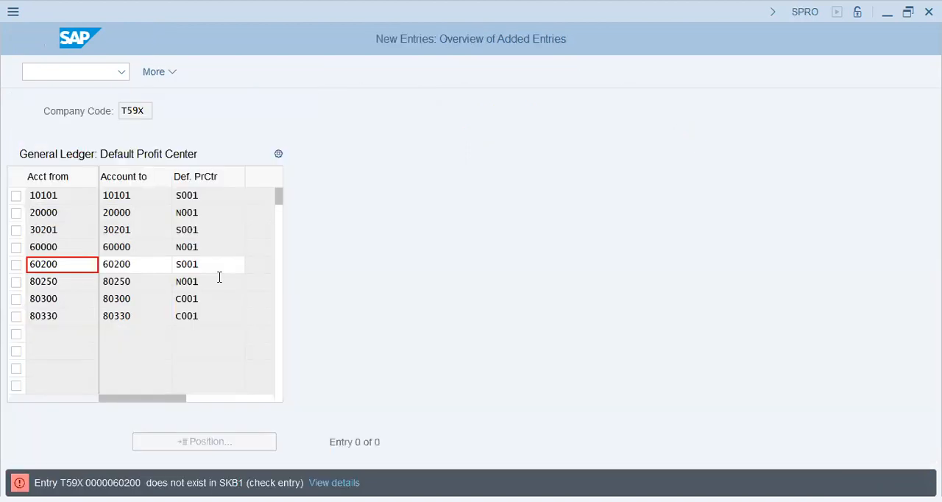
{"action": "key", "text": "Return"}
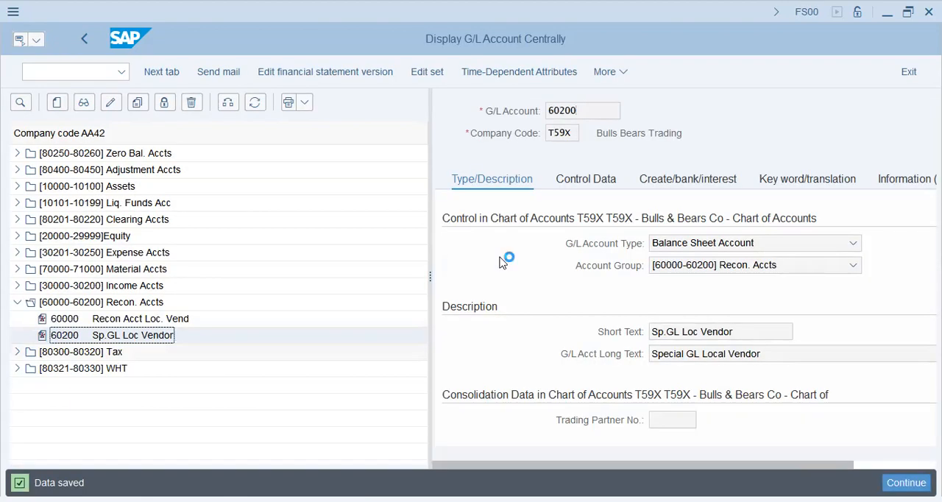
Copy account 80300 Input Sales Tax from the AA42 Tax group to company code T59X.
{"action": "double_click", "coordinate": [79, 351]}
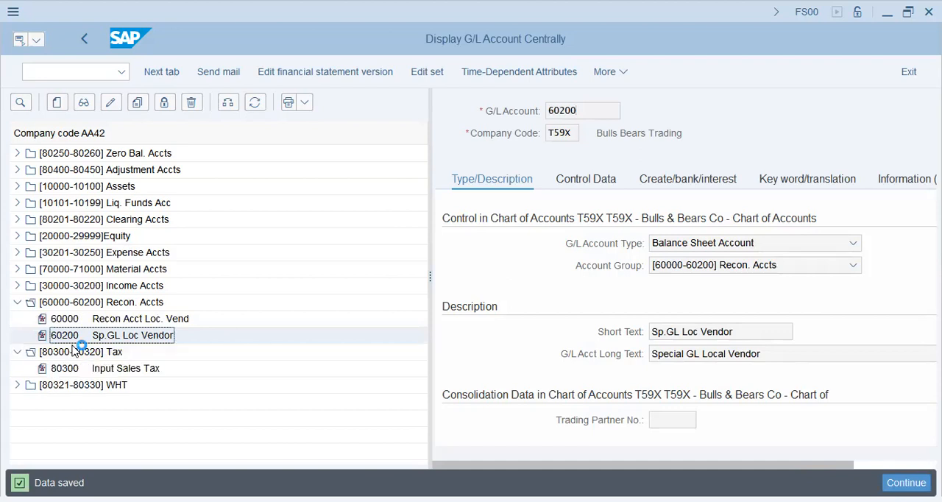
{"action": "double_click", "coordinate": [95, 369]}
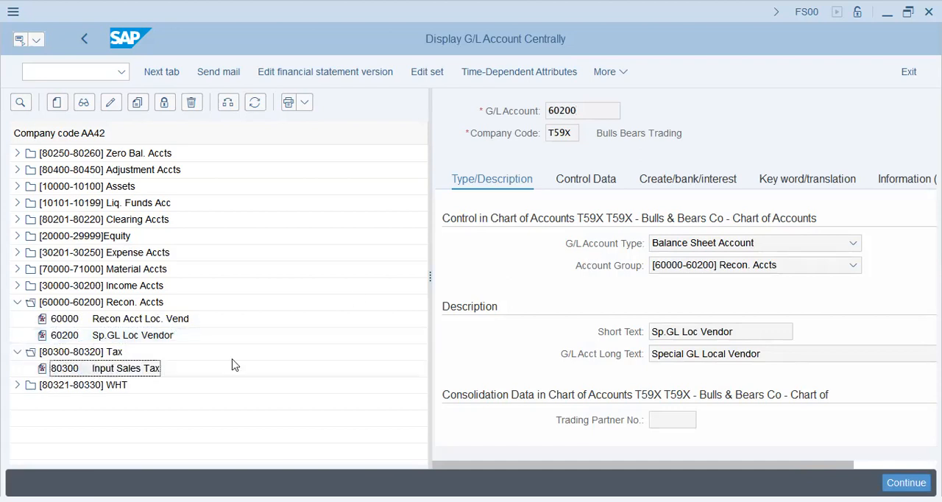
{"action": "left_click", "coordinate": [226, 315]}
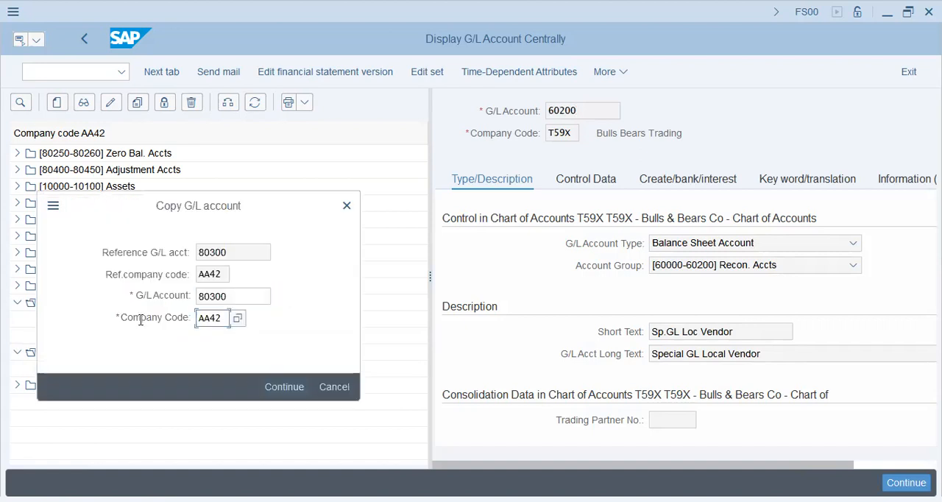
{"action": "key", "text": "ctrl+a"}
{"action": "type", "text": "t59x"}
{"action": "key", "text": "Return"}
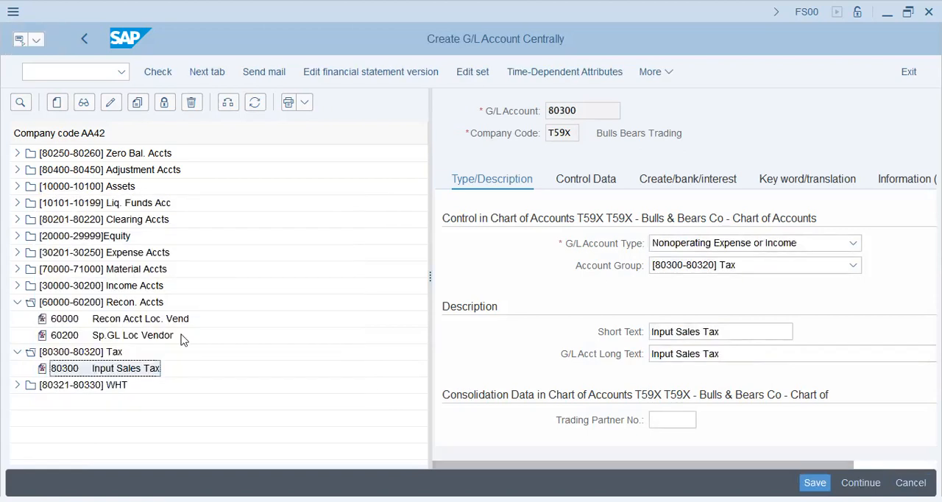
{"action": "double_click", "coordinate": [160, 306]}
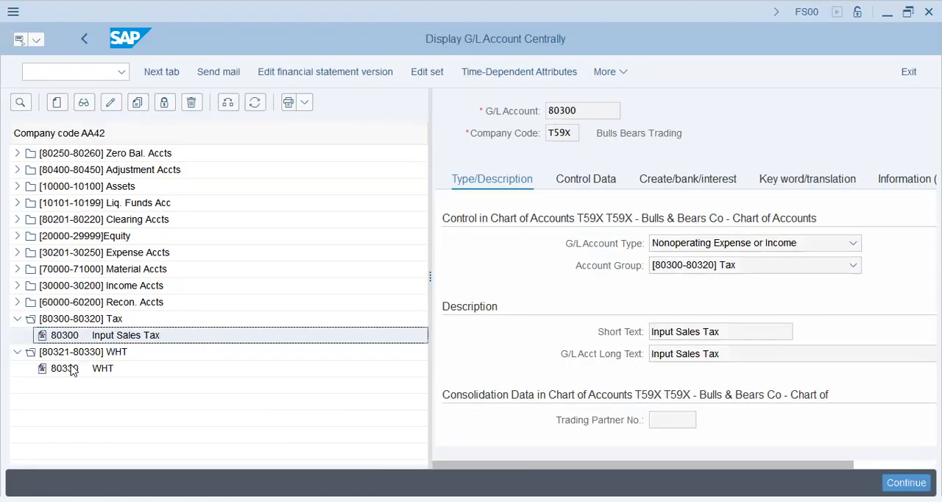
Copy account 80330 WHT from AA42 to company code T59X and save the new account.
{"action": "left_click", "coordinate": [71, 369]}
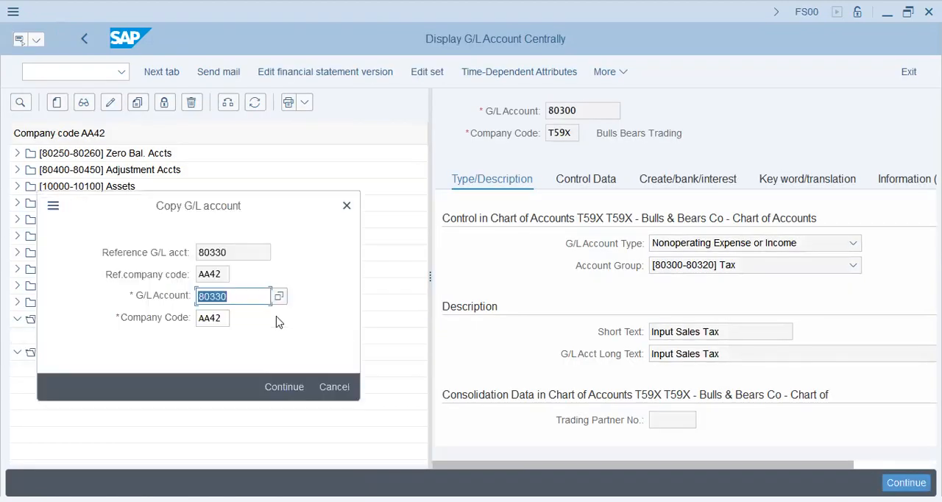
{"action": "key", "text": "Tab"}
{"action": "type", "text": "t59x"}
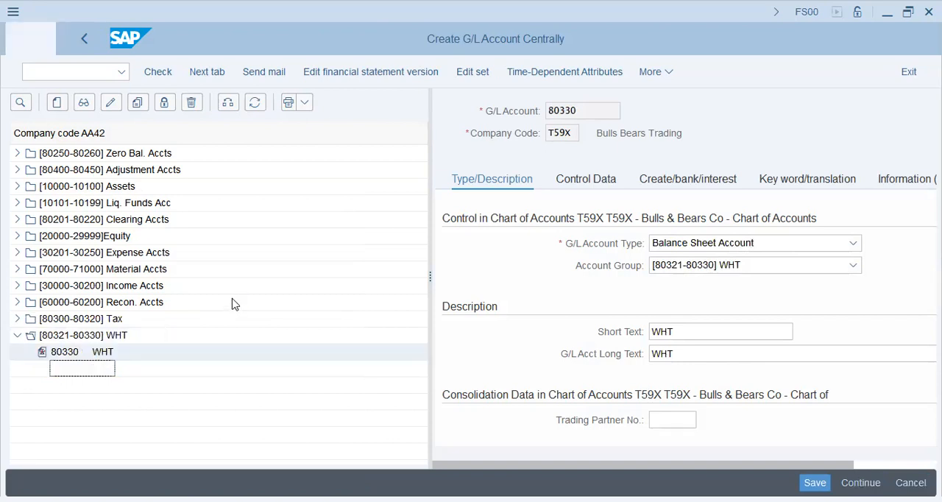
{"action": "key", "text": "ctrl+s"}
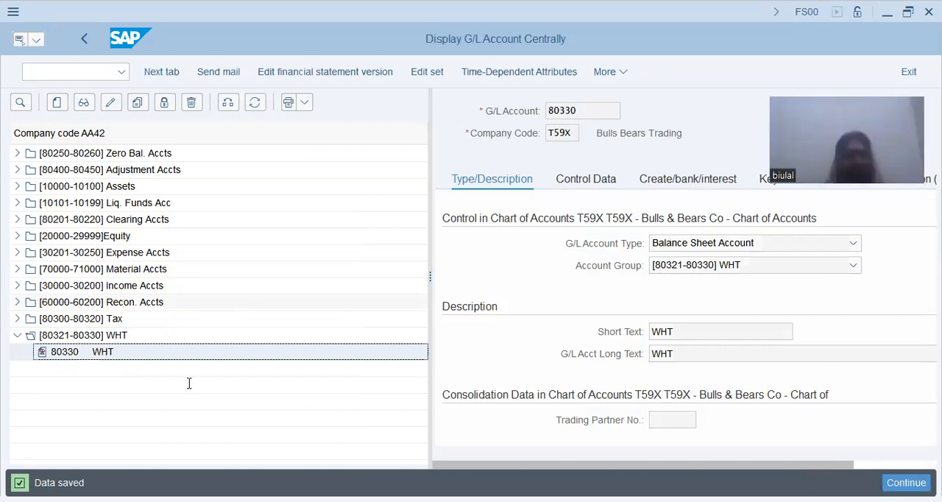
Go back to the default profit center session, validate the T59X entries and save them.
{"action": "key", "text": "alt+Tab"}
{"action": "key", "text": "Return"}
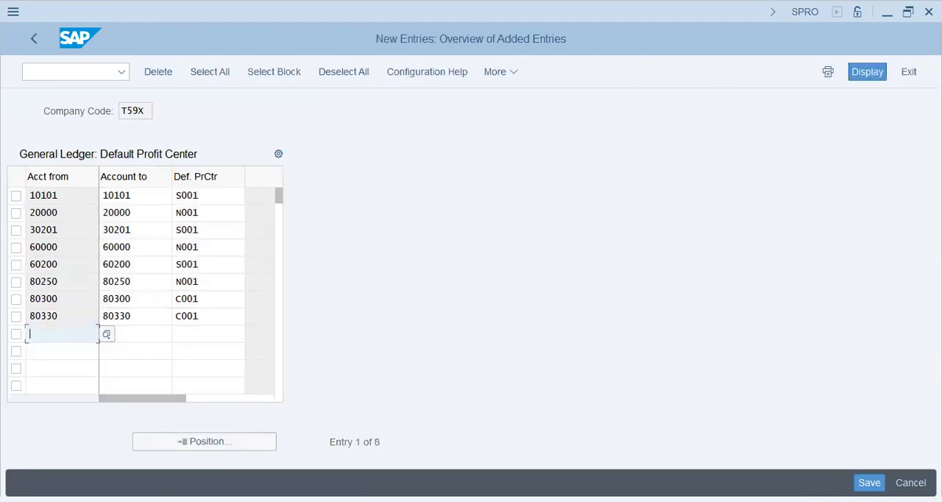
{"action": "key", "text": "ctrl+s"}
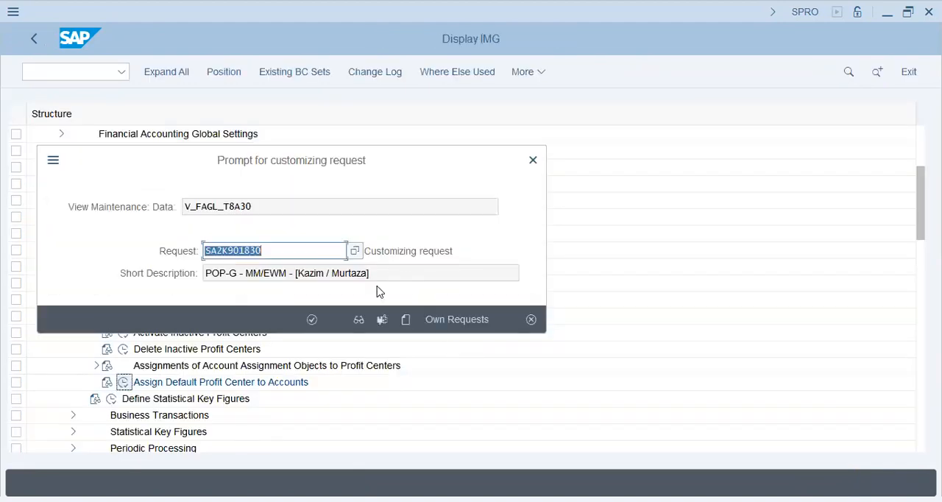
{"action": "left_click", "coordinate": [449, 320]}
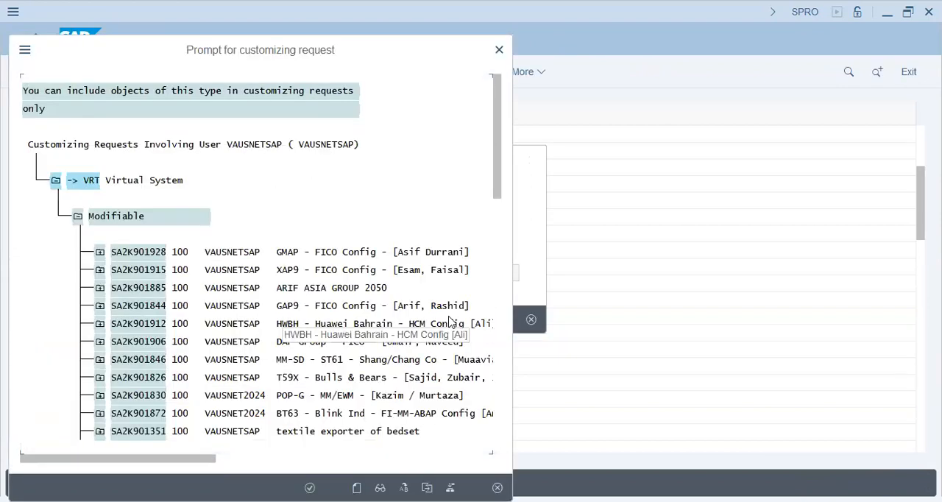
{"action": "left_click", "coordinate": [333, 306]}
{"action": "key", "text": "Return"}
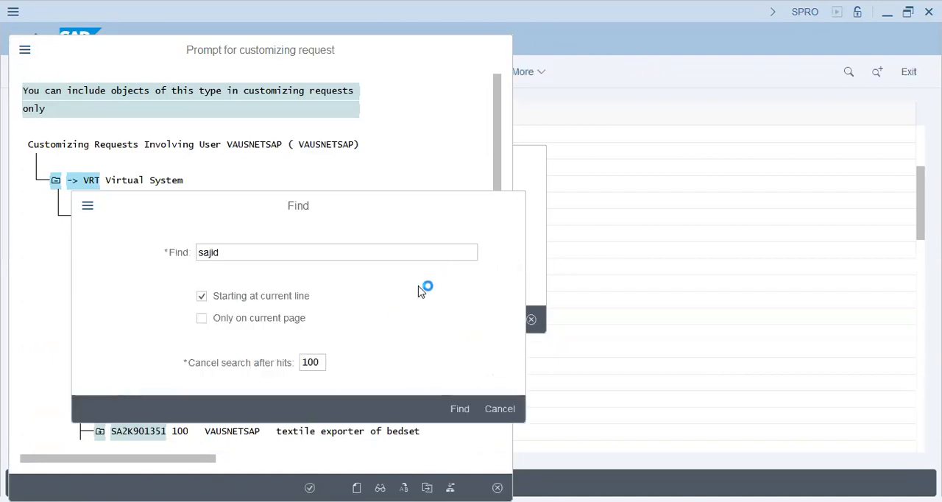
{"action": "key", "text": "Return"}
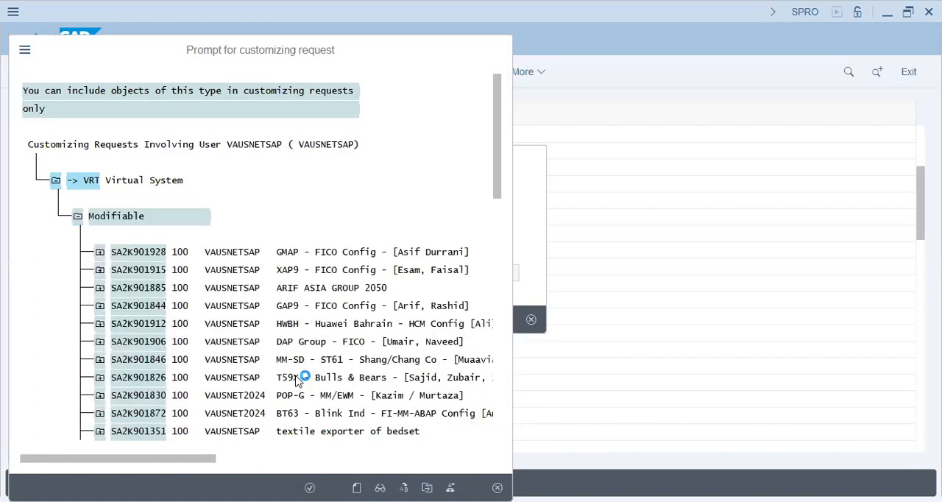
{"action": "key", "text": "Escape"}
Choose the T59X - Bulls & Bears customizing request from the own requests and confirm it.
{"action": "left_click", "coordinate": [454, 317]}
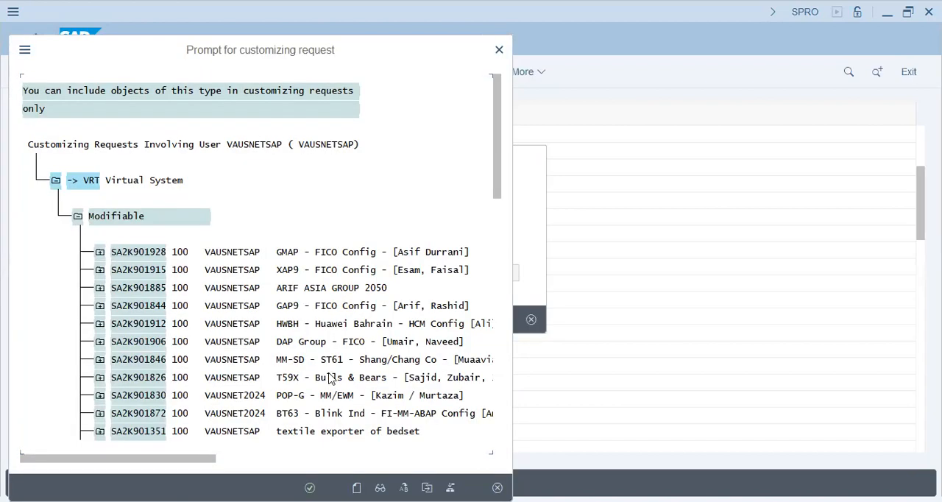
{"action": "double_click", "coordinate": [330, 384]}
{"action": "left_click", "coordinate": [312, 321]}
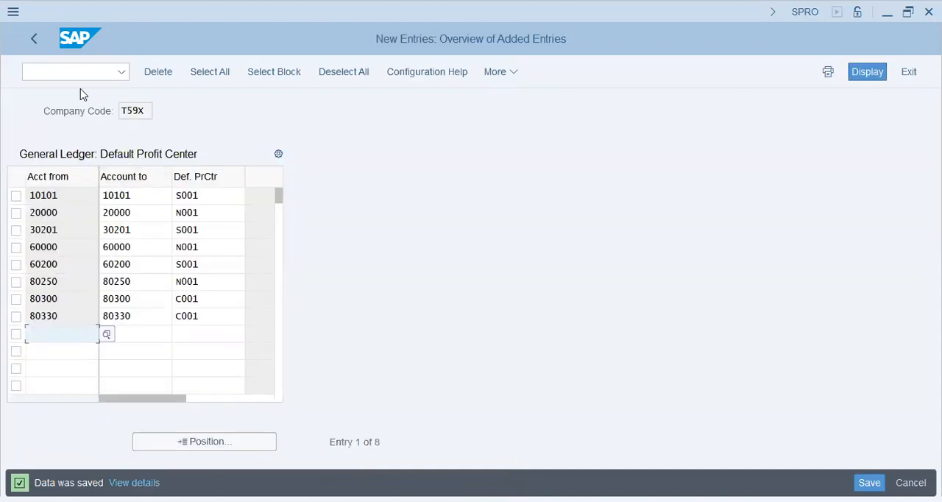
Leave the default profit center entries with /n and return to the SAP Easy Access screen.
{"action": "left_click", "coordinate": [82, 70]}
{"action": "type", "text": "/n"}
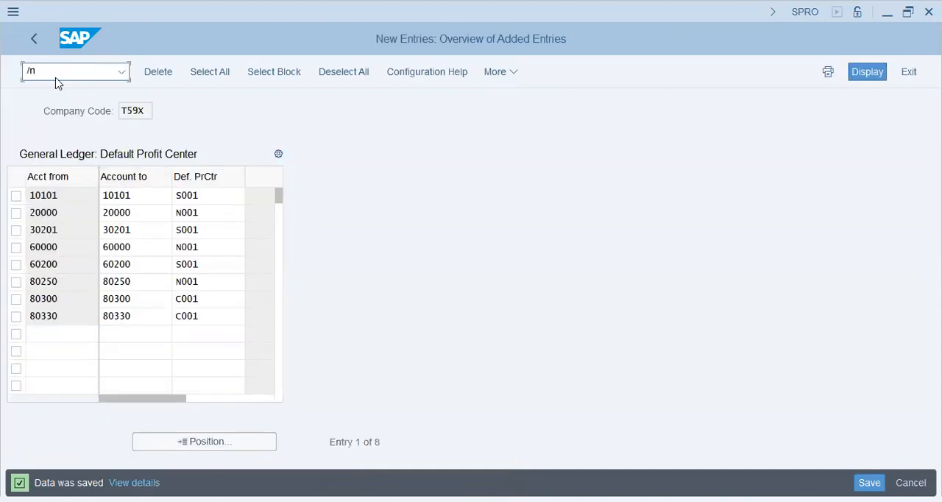
{"action": "key", "text": "Return"}
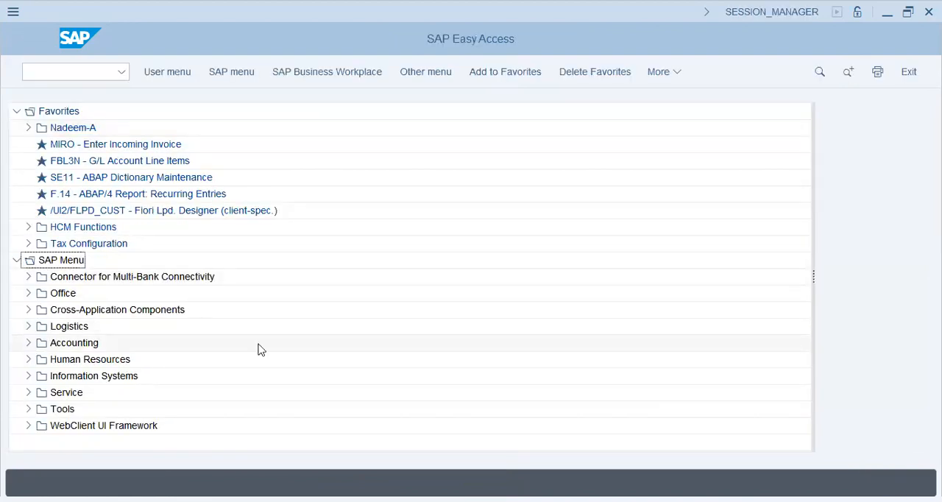
Open FB50 - Enter G/L Account Document from Accounting, Financial Accounting, General Ledger, Document Entry.
{"action": "left_click", "coordinate": [29, 346]}
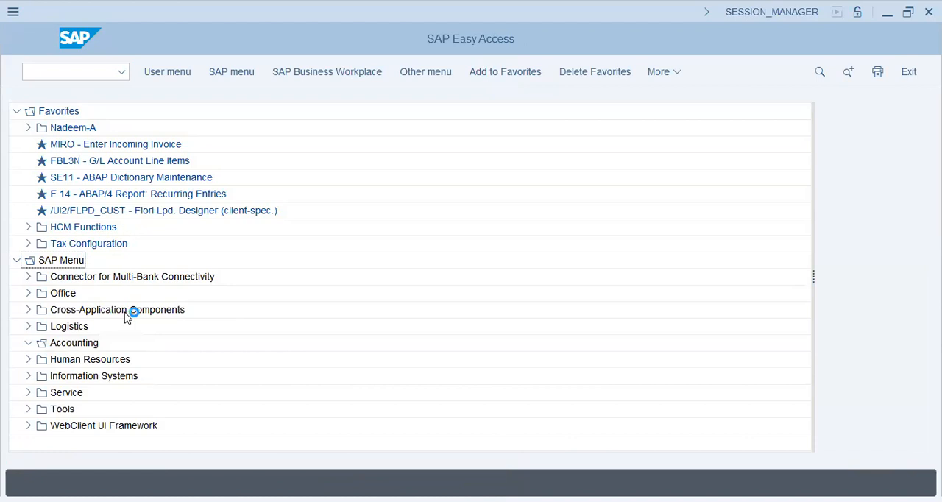
{"action": "left_click", "coordinate": [40, 359]}
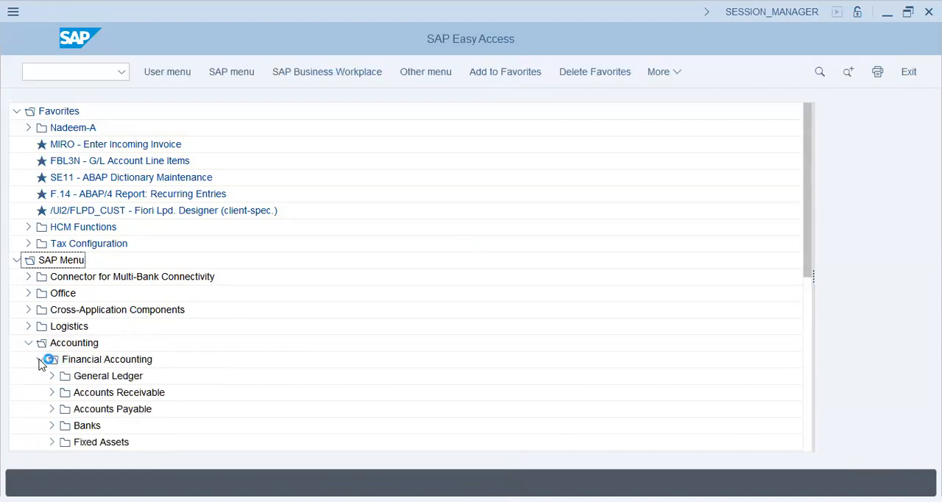
{"action": "left_click", "coordinate": [52, 377]}
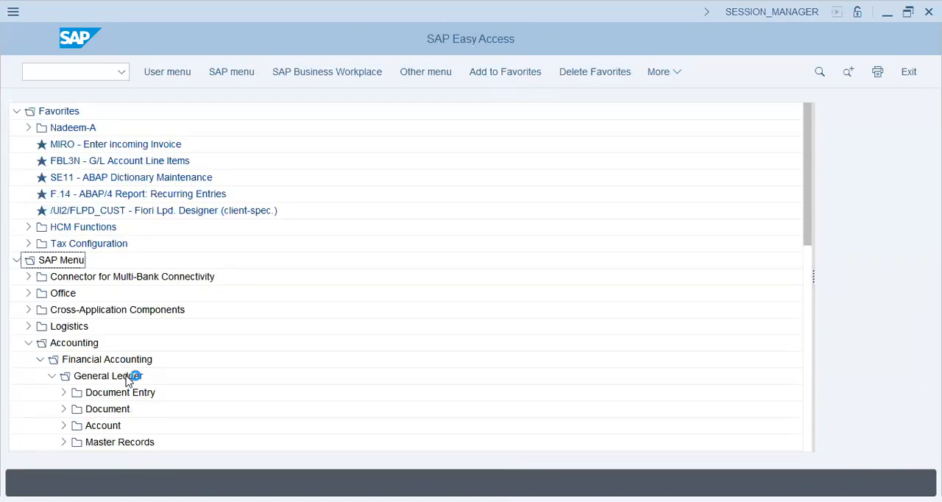
{"action": "left_click", "coordinate": [64, 392]}
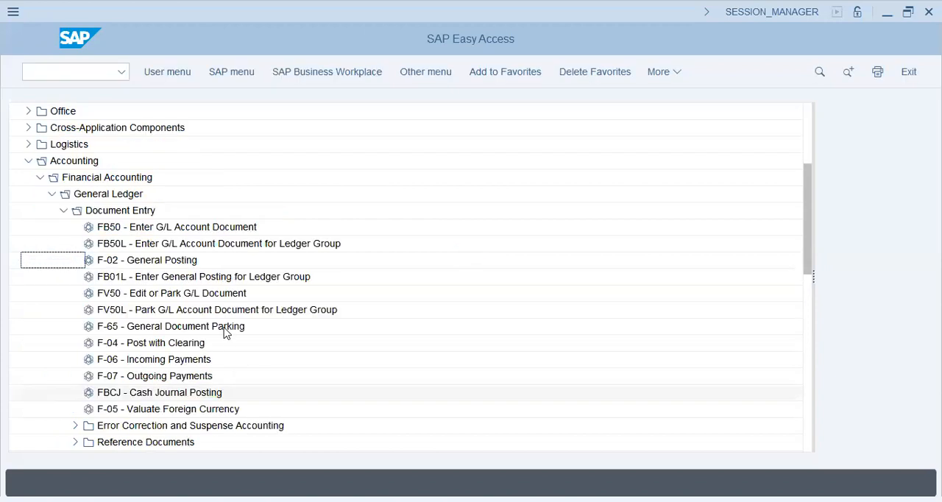
{"action": "left_click", "coordinate": [129, 226]}
{"action": "double_click", "coordinate": [397, 234]}
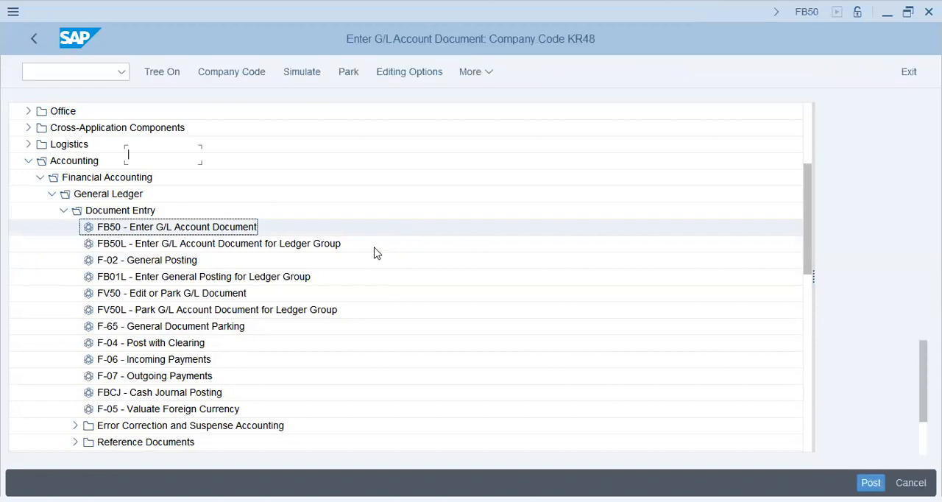
Copy the posting date 2024/02/10 into the document date, leaving USD as the currency.
{"action": "left_click_drag", "start_coordinate": [192, 177], "coordinate": [72, 186]}
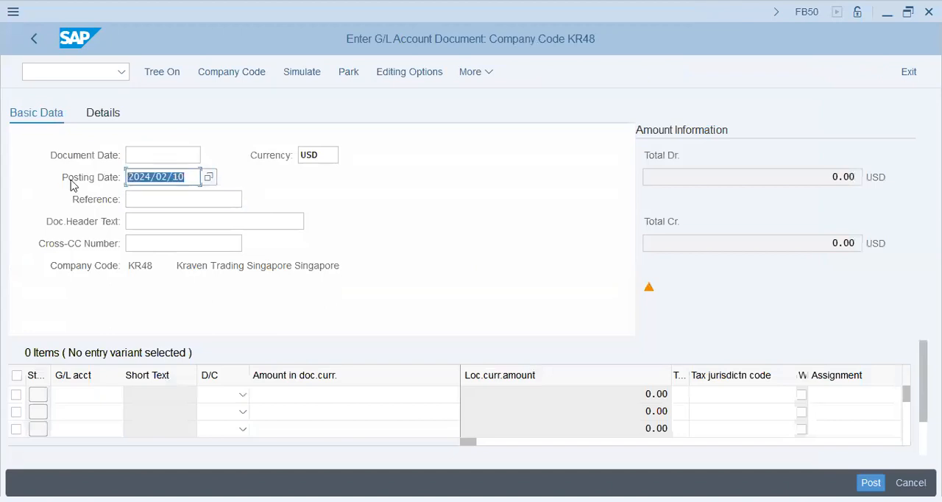
{"action": "key", "text": "ctrl+c"}
{"action": "left_click", "coordinate": [164, 154]}
{"action": "key", "text": "ctrl+v"}
{"action": "left_click", "coordinate": [303, 158]}
{"action": "left_click_drag", "start_coordinate": [330, 156], "coordinate": [245, 165]}
{"action": "left_click", "coordinate": [323, 157]}
Enter 200->Exp->Cash as the document header text.
{"action": "left_click", "coordinate": [184, 221]}
{"action": "type", "text": "200-"}
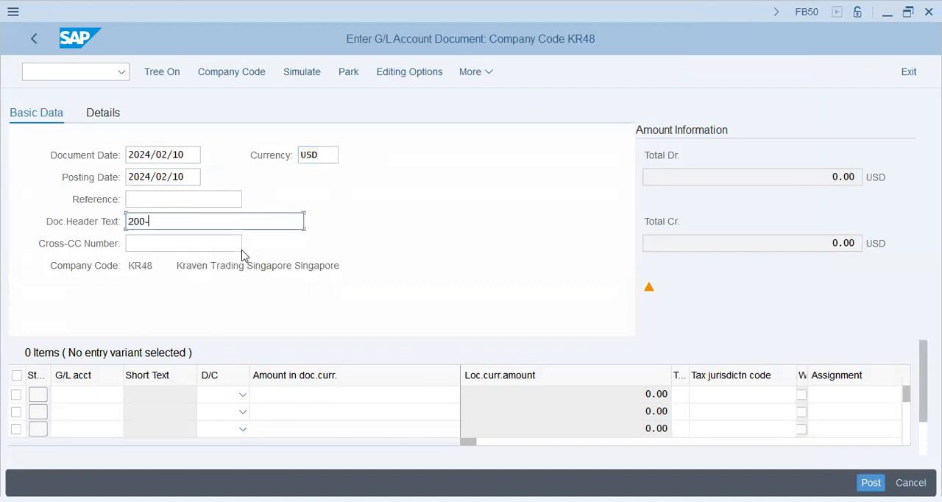
{"action": "type", "text": ">Exp->Cash"}
{"action": "key", "text": "Return"}
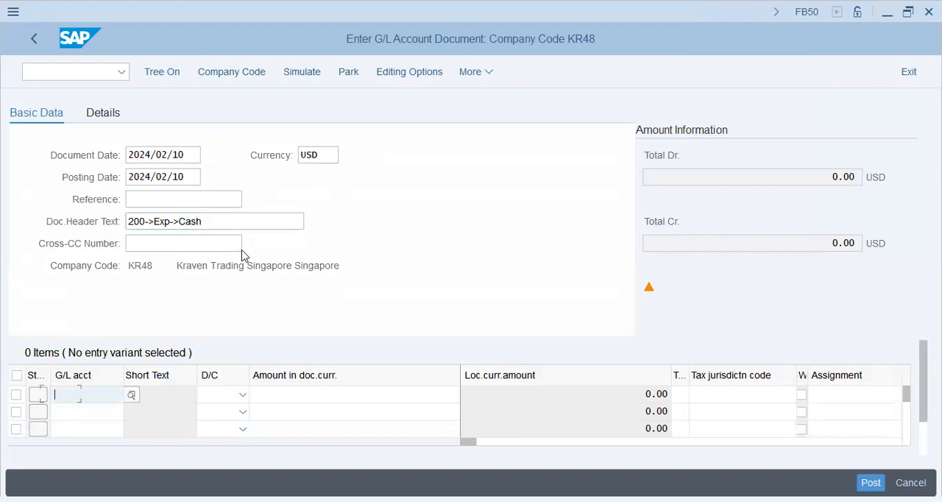
Enter G/L account 30201 as a Debit in the first line item.
{"action": "type", "text": "3"}
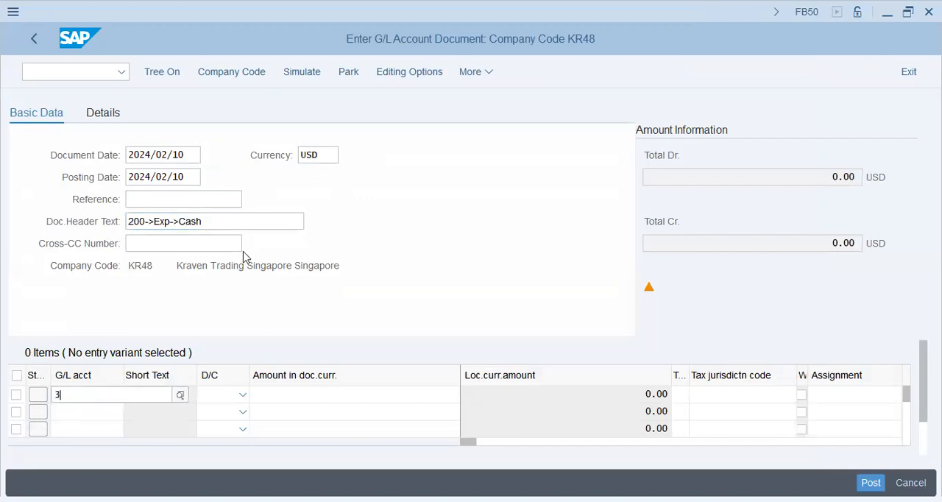
{"action": "key", "text": "BackSpace"}
{"action": "key", "text": "BackSpace"}
{"action": "key", "text": "Down"}
{"action": "key", "text": "Tab"}
{"action": "type", "text": "Debit"}
{"action": "key", "text": "Tab"}
{"action": "key", "text": "shift+Tab"}
{"action": "key", "text": "shift+Tab"}
{"action": "key", "text": "Down"}
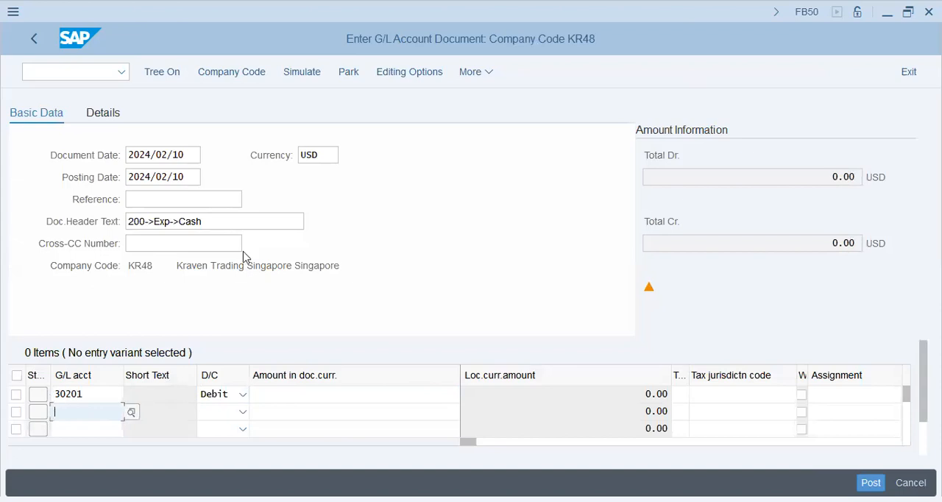
Enter G/L account 10101 as a Credit in the second line item.
{"action": "type", "text": "10101"}
{"action": "key", "text": "Tab"}
{"action": "type", "text": "Credit"}
{"action": "key", "text": "Tab"}
Set the debit line's amount to 200 and the credit line's amount to *.
{"action": "key", "text": "Up"}
{"action": "type", "text": "100"}
{"action": "key", "text": "BackSpace"}
{"action": "key", "text": "BackSpace"}
{"action": "type", "text": "200"}
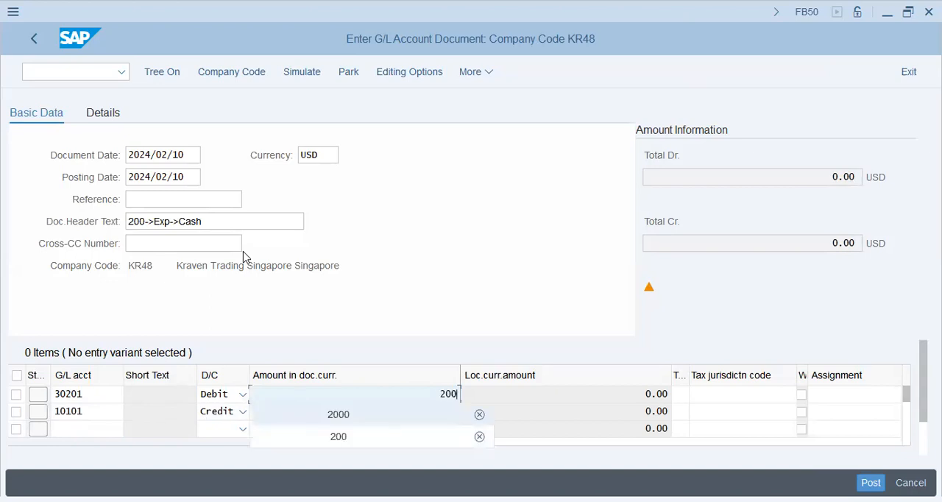
{"action": "key", "text": "Return"}
{"action": "key", "text": "Down"}
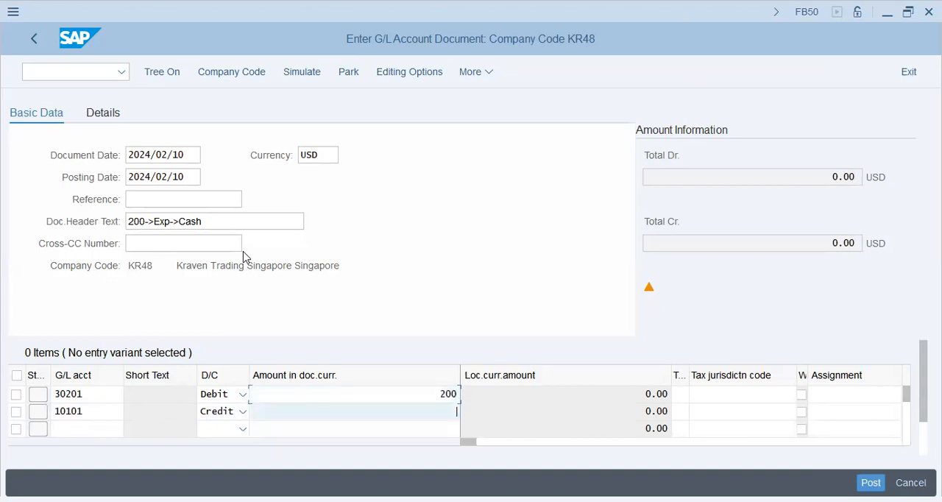
{"action": "type", "text": "*"}
{"action": "key", "text": "Tab"}
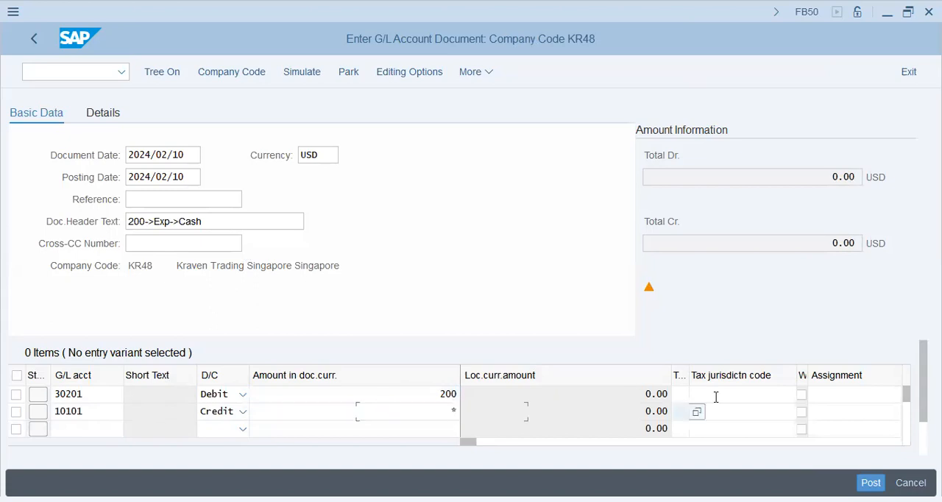
Copy the header text 200->Exp->Cash into the Assignment of both line items.
{"action": "left_click", "coordinate": [828, 391]}
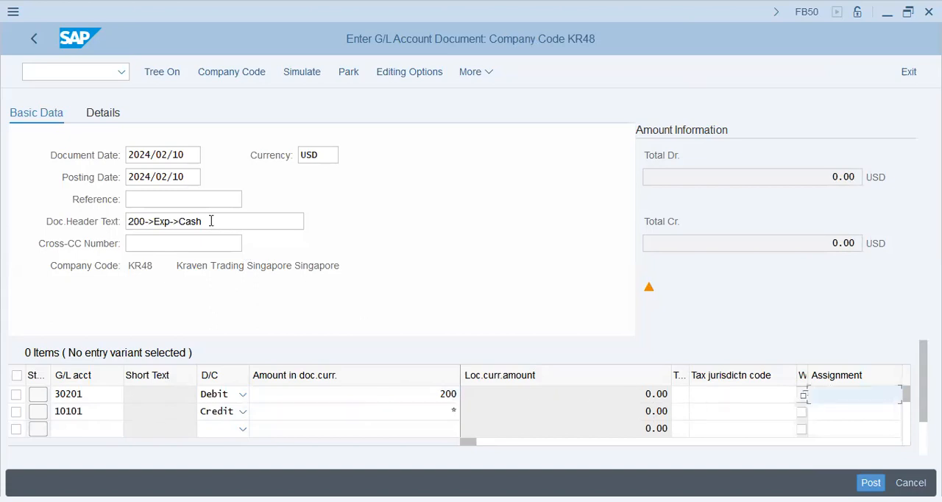
{"action": "left_click", "coordinate": [67, 221]}
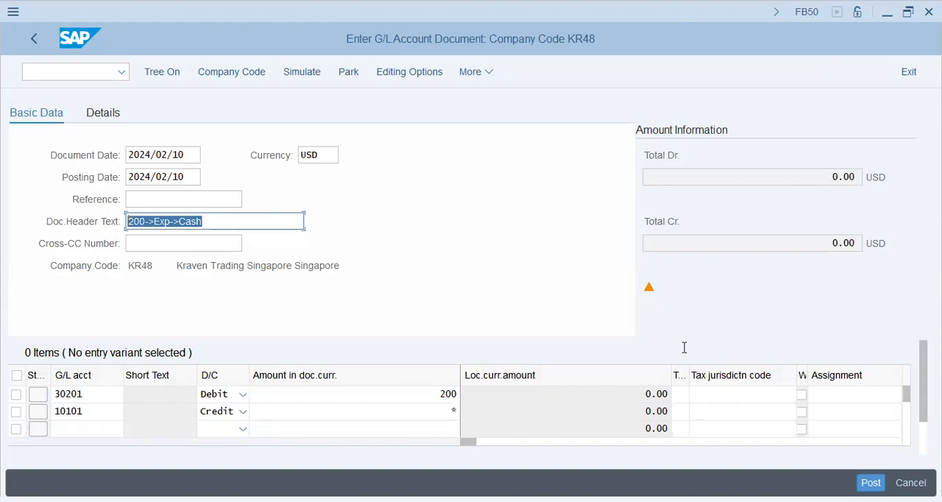
{"action": "key", "text": "ctrl+c"}
{"action": "left_click", "coordinate": [828, 394]}
{"action": "key", "text": "ctrl+v"}
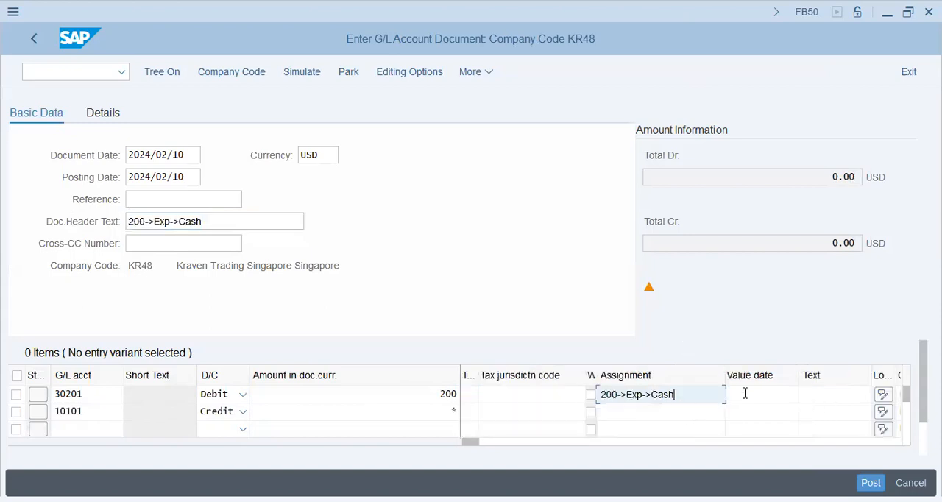
{"action": "key", "text": "Down"}
{"action": "key", "text": "ctrl+v"}
Fill the Text of both line items with 200->Exp->Cash and validate the document.
{"action": "left_click", "coordinate": [841, 393]}
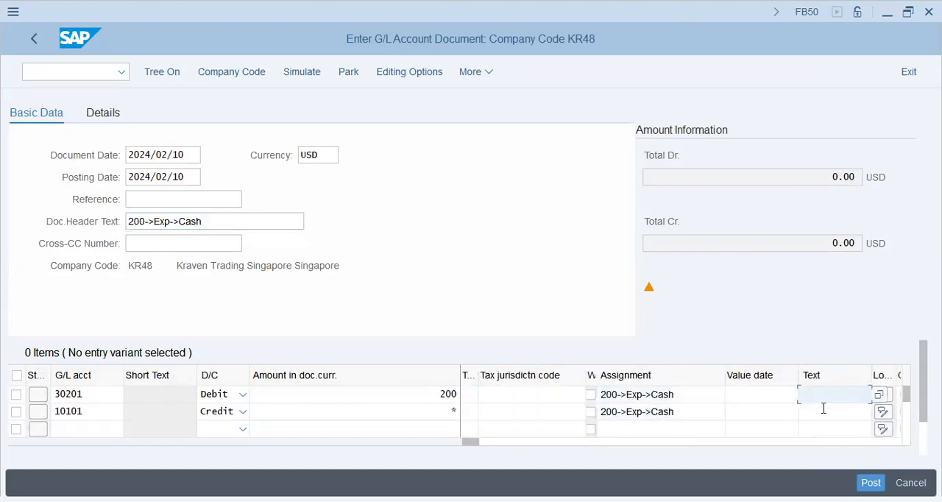
{"action": "key", "text": "ctrl+v"}
{"action": "key", "text": "Down"}
{"action": "key", "text": "ctrl+v"}
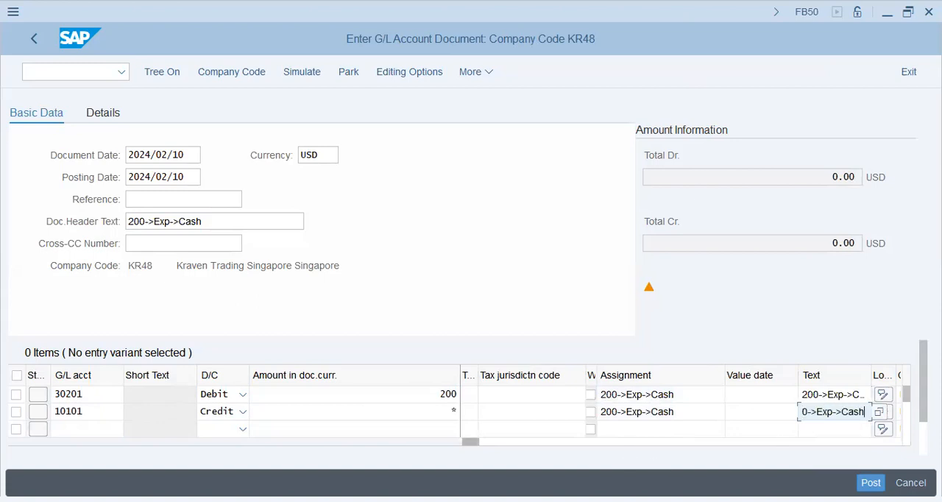
{"action": "key", "text": "Return"}
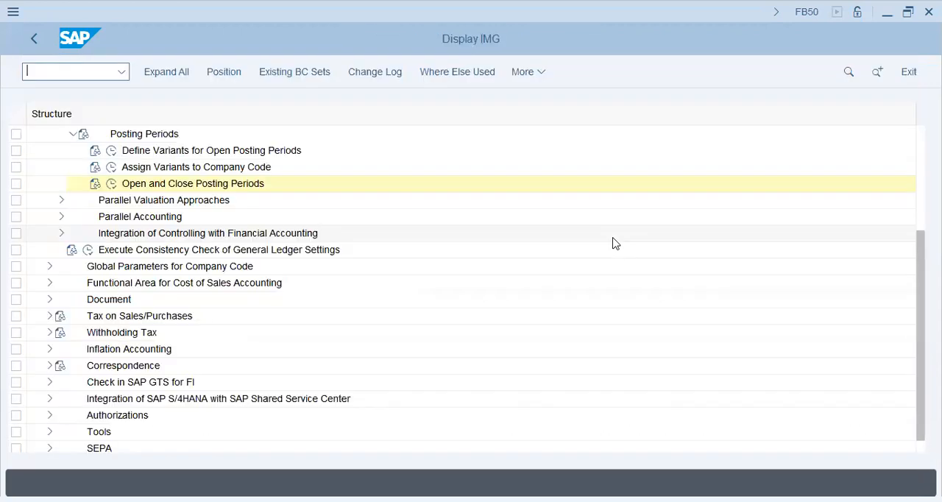
Run the Open and Close Posting Periods activity in the IMG for posting period variant T59X.
{"action": "left_click", "coordinate": [112, 185]}
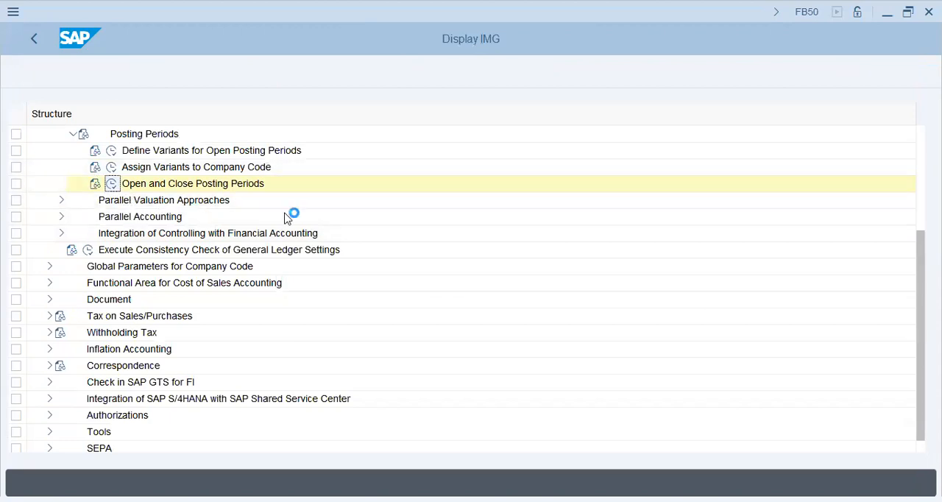
{"action": "type", "text": "t59x"}
{"action": "key", "text": "Return"}
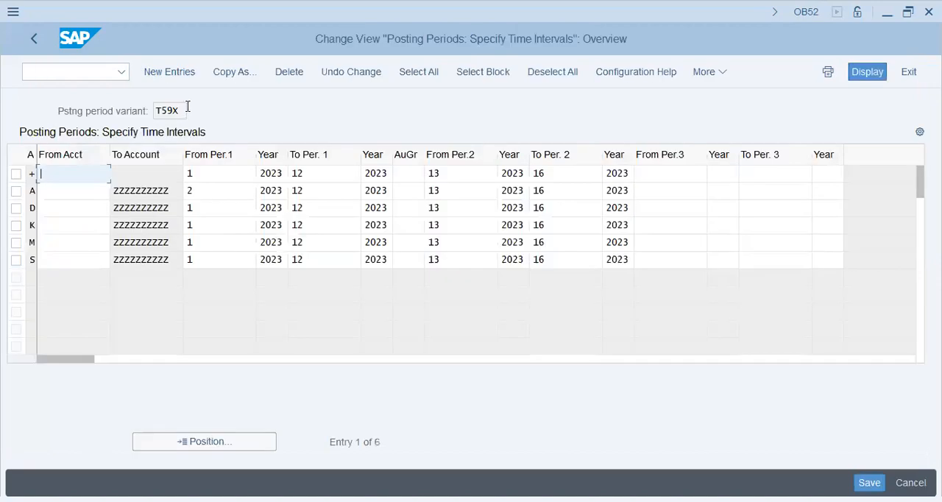
Set From Per.1 to 1 for account type A in variant T59X.
{"action": "left_click", "coordinate": [274, 175]}
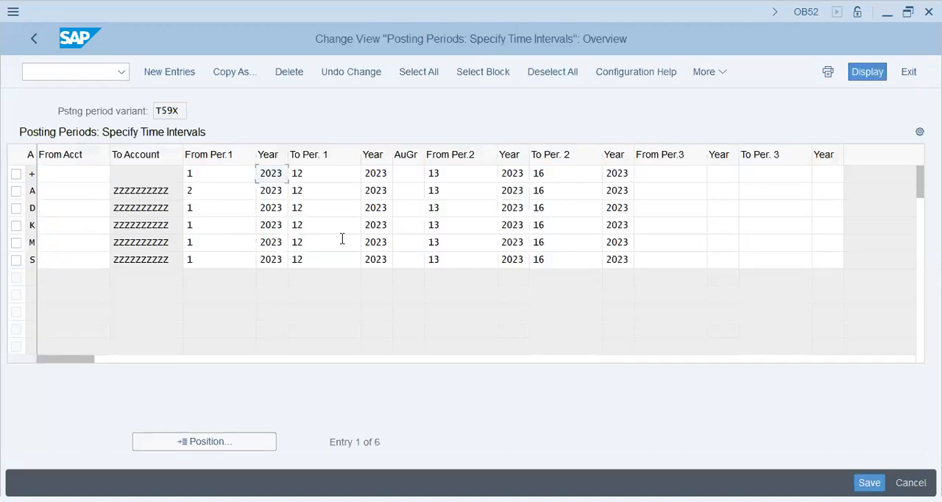
{"action": "key", "text": "Down"}
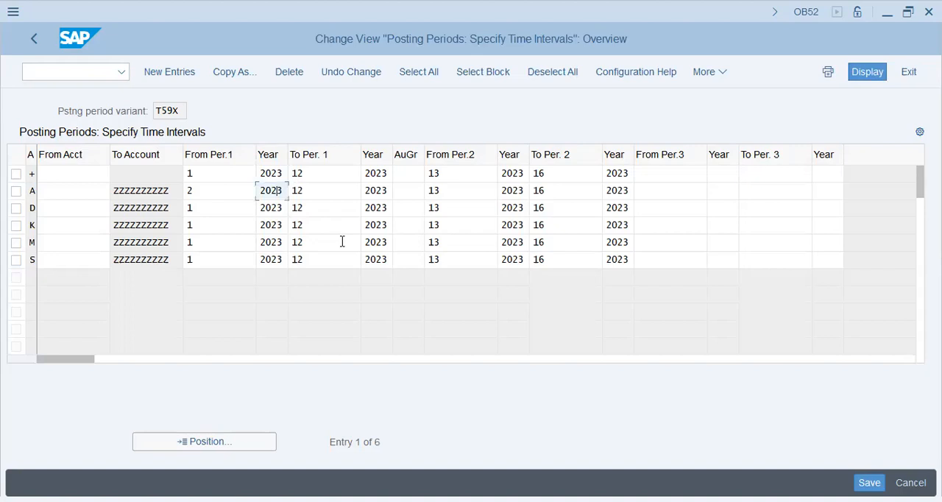
{"action": "key", "text": "shift+Tab"}
{"action": "type", "text": "1"}
{"action": "key", "text": "Tab"}
{"action": "key", "text": "Tab"}
{"action": "key", "text": "Tab"}
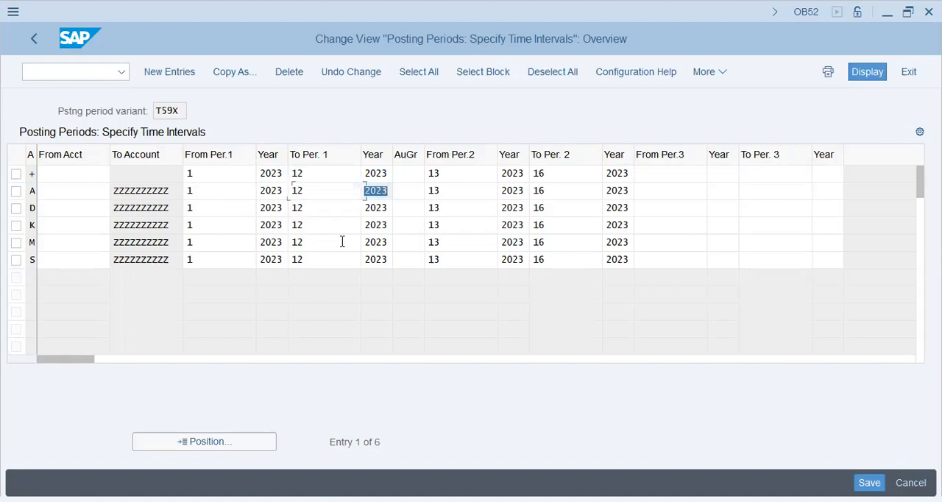
{"action": "key", "text": "shift+Tab"}
{"action": "key", "text": "shift+Tab"}
{"action": "key", "text": "Up"}
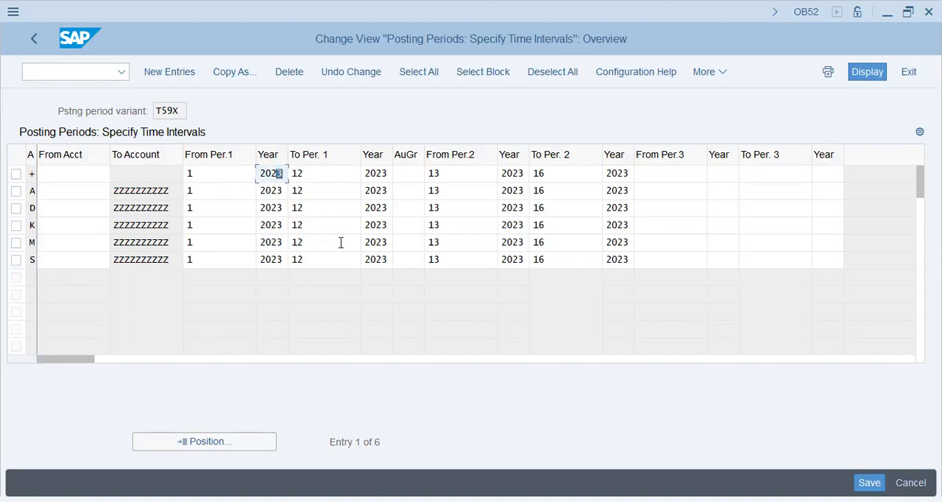
Set the year of From Per.1 to 2024 for account types +, A, D, K, M and S.
{"action": "type", "text": "4"}
{"action": "key", "text": "Down"}
{"action": "key", "text": "shift+Left"}
{"action": "type", "text": "4"}
{"action": "key", "text": "Down"}
{"action": "key", "text": "shift+Left"}
{"action": "type", "text": "4"}
{"action": "key", "text": "Down"}
{"action": "key", "text": "shift+Left"}
{"action": "type", "text": "4"}
{"action": "key", "text": "Down"}
{"action": "key", "text": "shift+Left"}
{"action": "type", "text": "4"}
{"action": "key", "text": "Down"}
{"action": "key", "text": "shift+Left"}
{"action": "type", "text": "4"}
Set the year of To Per. 1 to 2024 for all six account types and save the posting periods.
{"action": "key", "text": "Tab"}
{"action": "key", "text": "Tab"}
{"action": "key", "text": "Up"}
{"action": "key", "text": "Up"}
{"action": "key", "text": "Up"}
{"action": "key", "text": "Up"}
{"action": "key", "text": "Up"}
{"action": "key", "text": "shift+Left"}
{"action": "type", "text": "4"}
{"action": "key", "text": "Down"}
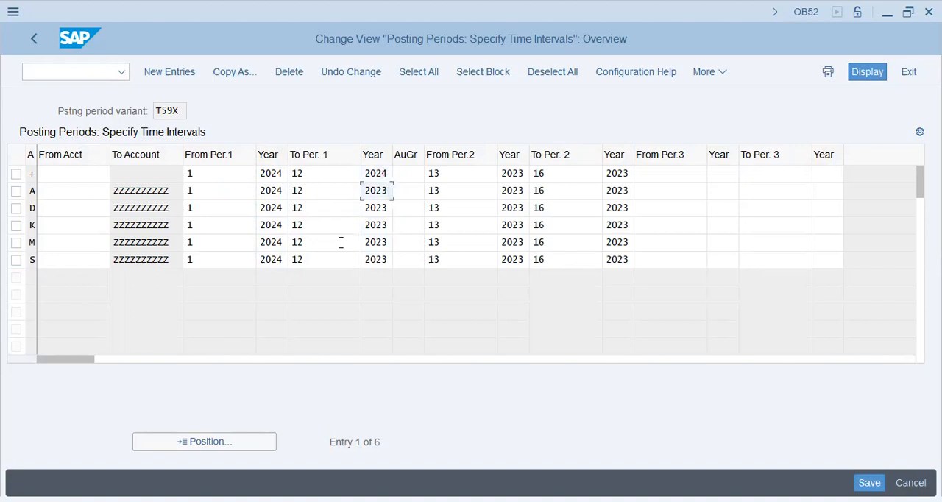
{"action": "key", "text": "BackSpace"}
{"action": "type", "text": "4"}
{"action": "key", "text": "Down"}
{"action": "key", "text": "BackSpace"}
{"action": "type", "text": "4"}
{"action": "key", "text": "Down"}
{"action": "key", "text": "shift+Left"}
{"action": "type", "text": "4"}
{"action": "key", "text": "Down"}
{"action": "key", "text": "shift+Left"}
{"action": "type", "text": "4"}
{"action": "key", "text": "Down"}
{"action": "key", "text": "shift+Left"}
{"action": "type", "text": "4"}
{"action": "key", "text": "Return"}
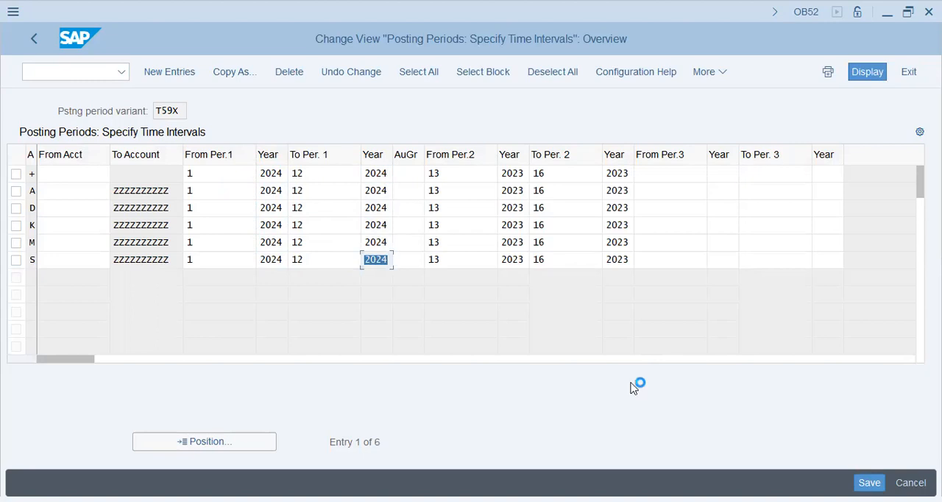
{"action": "left_click", "coordinate": [310, 320]}
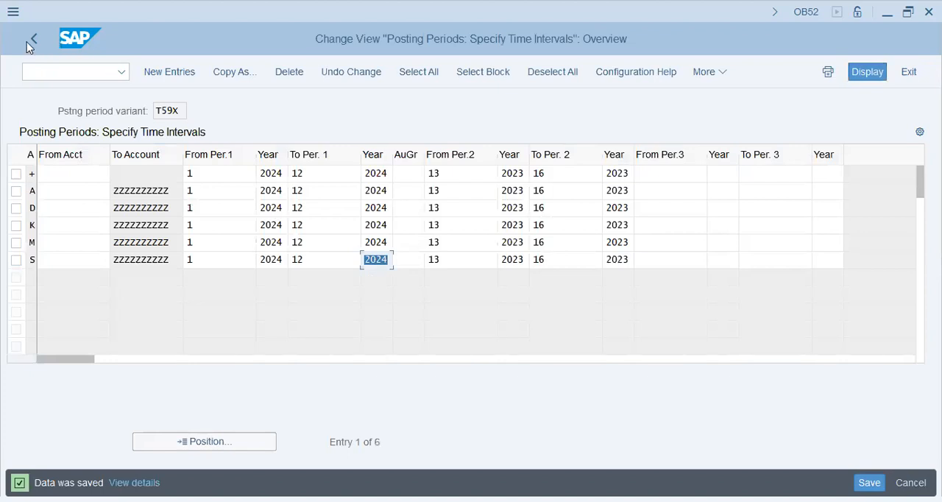
Leave the posting periods overview and open the Assign Variants to Company Code activity in the IMG.
{"action": "left_click", "coordinate": [27, 42]}
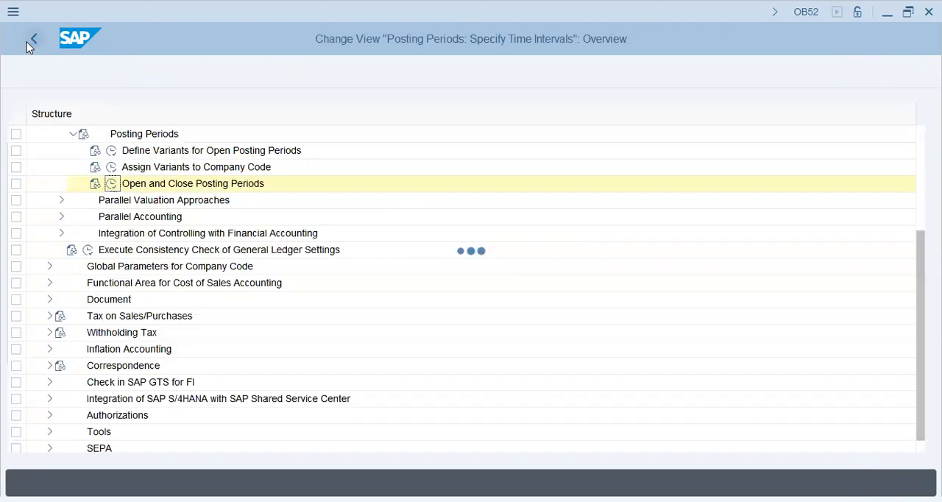
{"action": "double_click", "coordinate": [148, 167]}
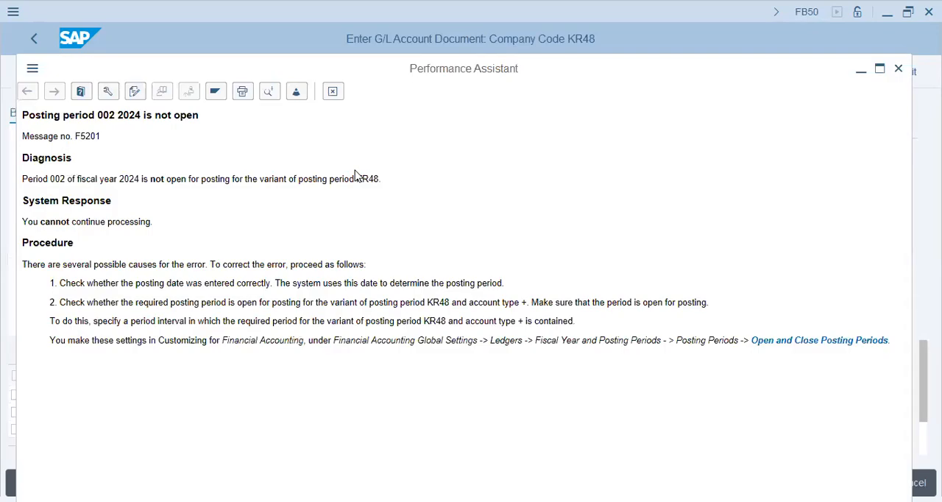
Close the message help and restart document entry with /NFB50, using 2024/02/10 as the document date.
{"action": "key", "text": "Escape"}
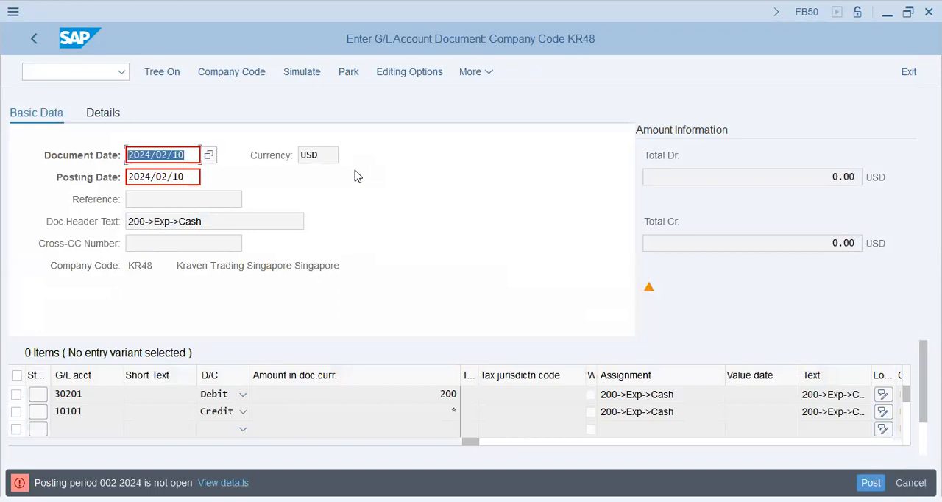
{"action": "left_click", "coordinate": [87, 72]}
{"action": "type", "text": "/NFB50"}
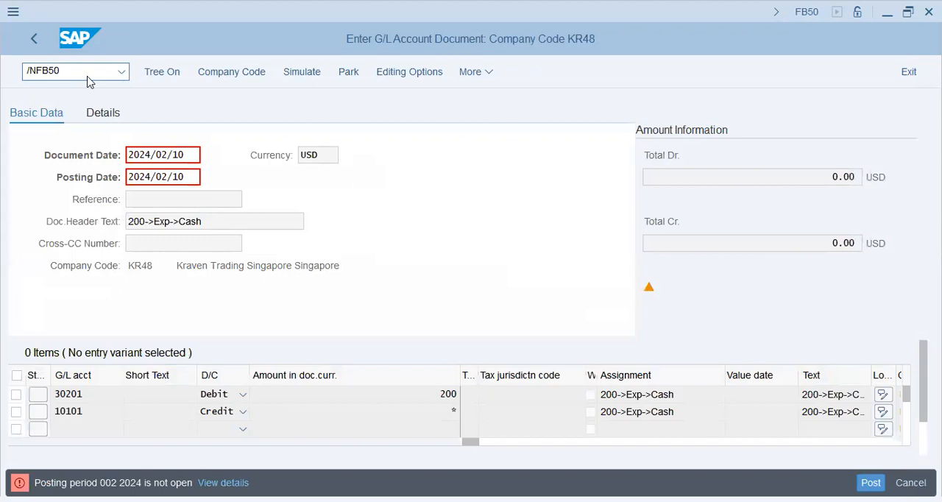
{"action": "key", "text": "Return"}
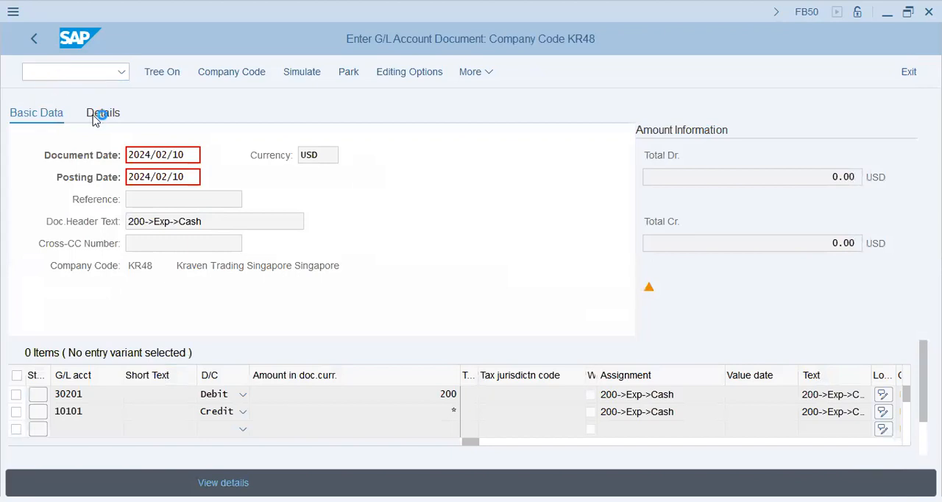
{"action": "left_click", "coordinate": [174, 176]}
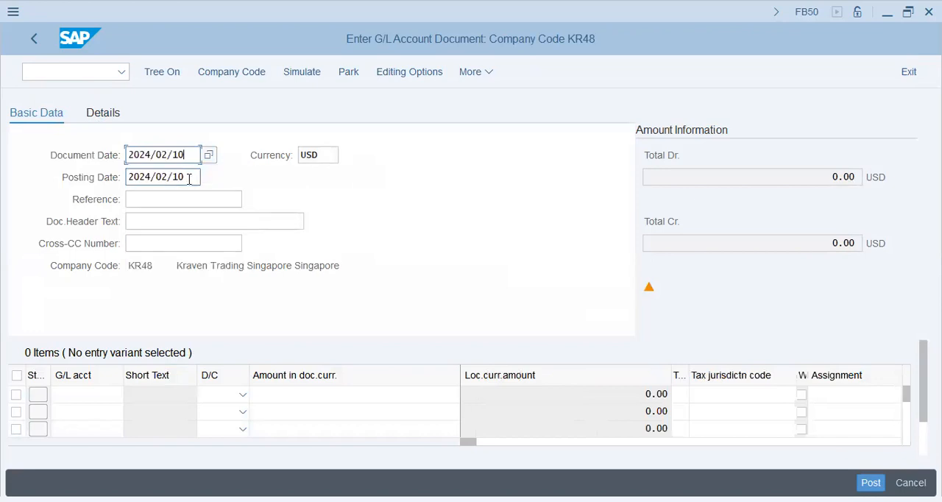
Enter G/L account 30201 as the Debit line and 10101 as the Credit line in the new document.
{"action": "left_click", "coordinate": [102, 396]}
{"action": "type", "text": "30201"}
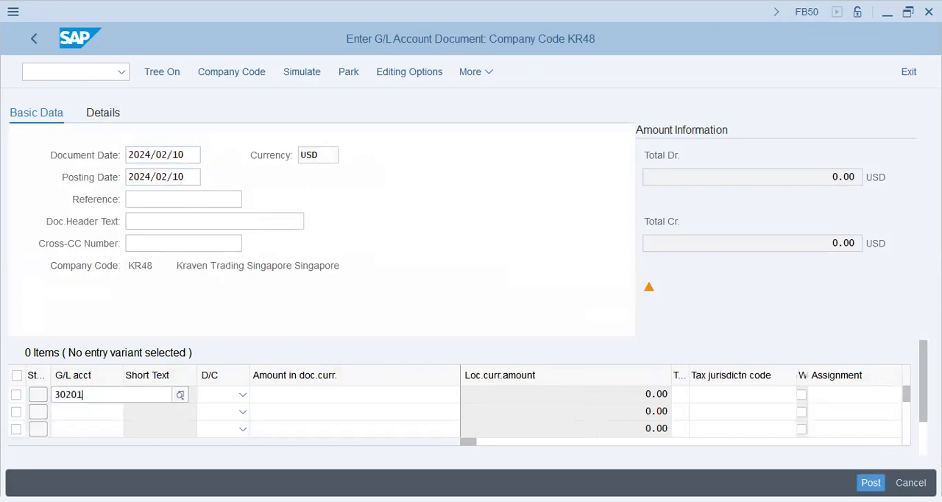
{"action": "left_click", "coordinate": [115, 411]}
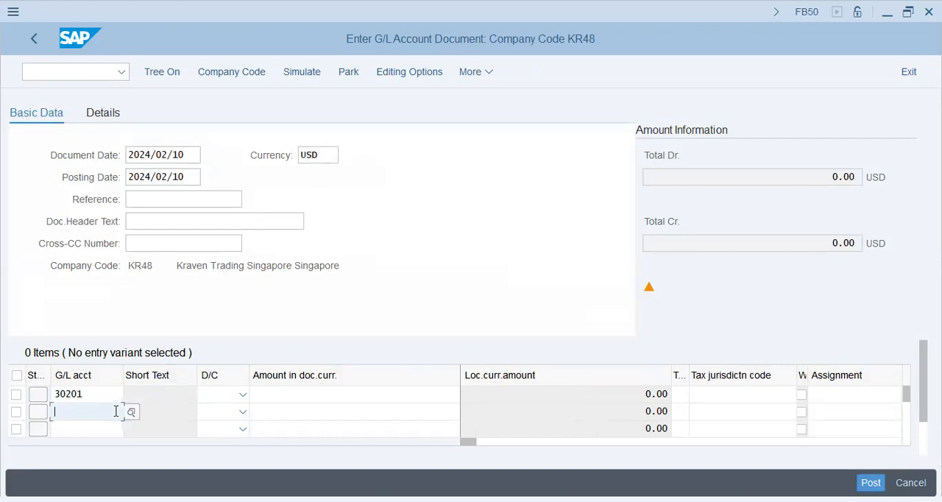
{"action": "type", "text": "10101"}
{"action": "key", "text": "Tab"}
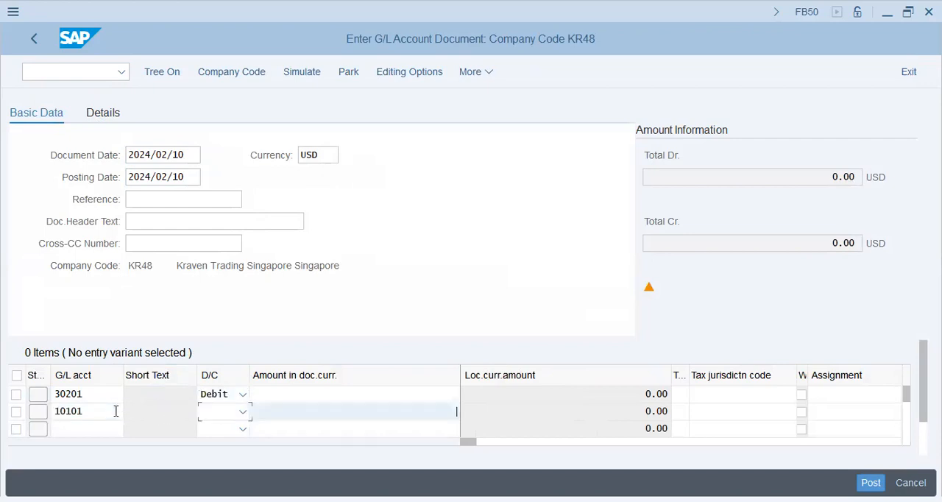
Enter 200 as the amount for account 30201 and * as the amount for account 10101.
{"action": "key", "text": "Up"}
{"action": "type", "text": "200"}
{"action": "key", "text": "Down"}
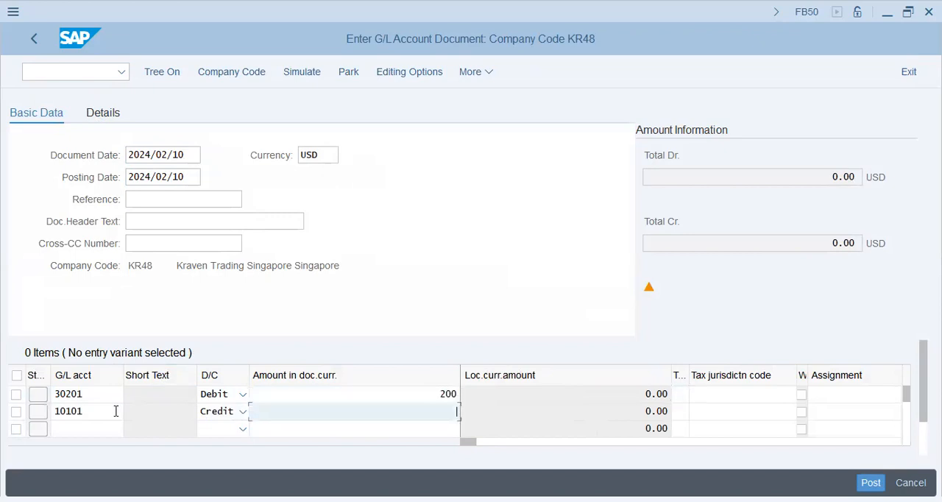
{"action": "type", "text": "*"}
Enter 200->Exp->Cash as the assignment for both the 30201 and 10101 lines of the KR48 document.
{"action": "key", "text": "Tab"}
{"action": "key", "text": "Tab"}
{"action": "key", "text": "Tab"}
{"action": "key", "text": "Tab"}
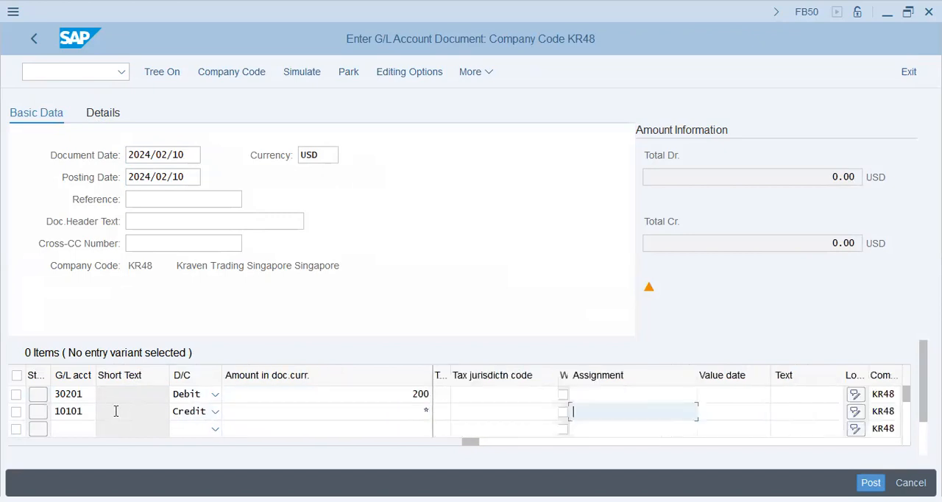
{"action": "key", "text": "Up"}
{"action": "key", "text": "space"}
{"action": "key", "text": "Down"}
{"action": "key", "text": "Return"}
{"action": "key", "text": "Down"}
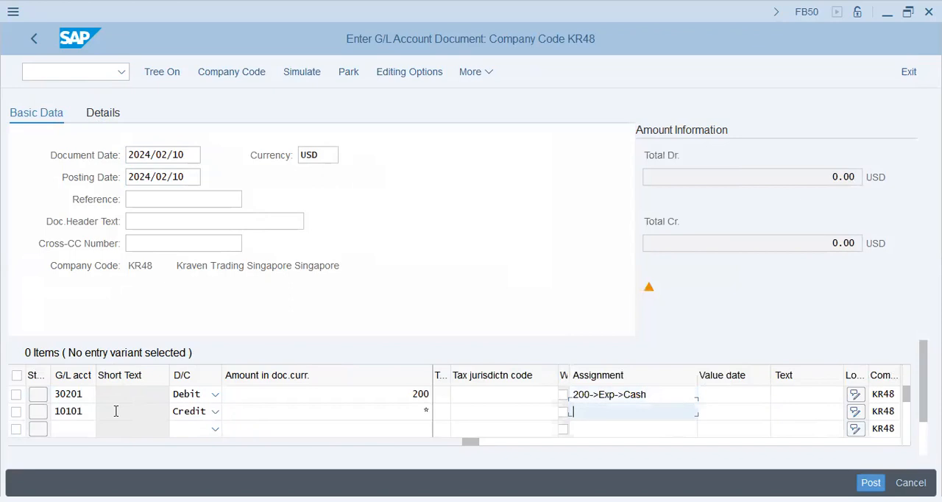
{"action": "key", "text": "space"}
{"action": "key", "text": "Down"}
{"action": "key", "text": "Return"}
Enter 200->Exp->Cash as the item text for both lines of the KR48 document and have the entries checked.
{"action": "key", "text": "Tab"}
{"action": "key", "text": "Tab"}
{"action": "key", "text": "Up"}
{"action": "key", "text": "space"}
{"action": "key", "text": "Down"}
{"action": "key", "text": "Return"}
{"action": "key", "text": "Down"}
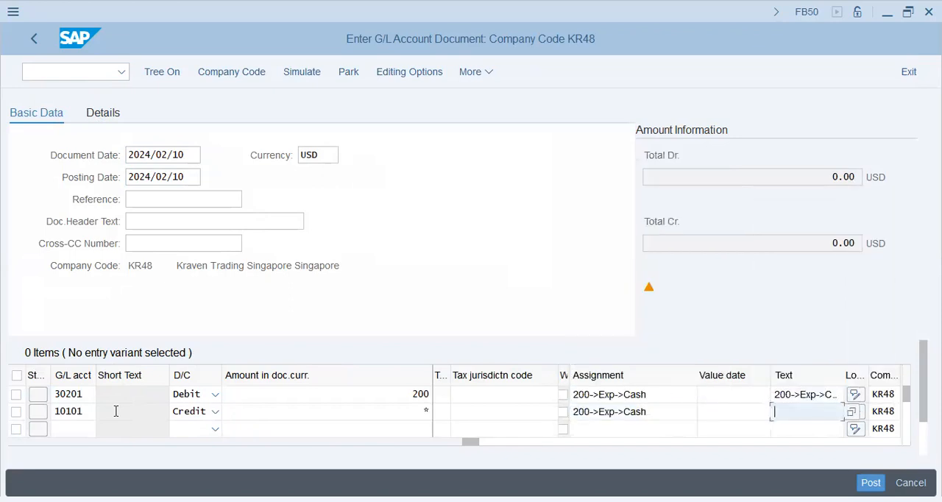
{"action": "key", "text": "space"}
{"action": "key", "text": "Down"}
{"action": "key", "text": "Return"}
{"action": "left_click", "coordinate": [115, 414]}
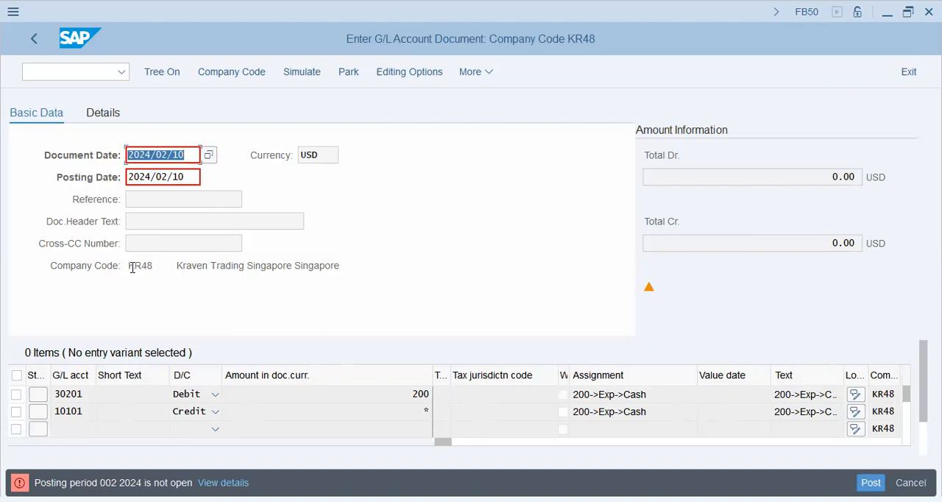
Switch the entry to company code T59X and set the document date to 2024/02/10.
{"action": "left_click_drag", "start_coordinate": [131, 266], "coordinate": [299, 270]}
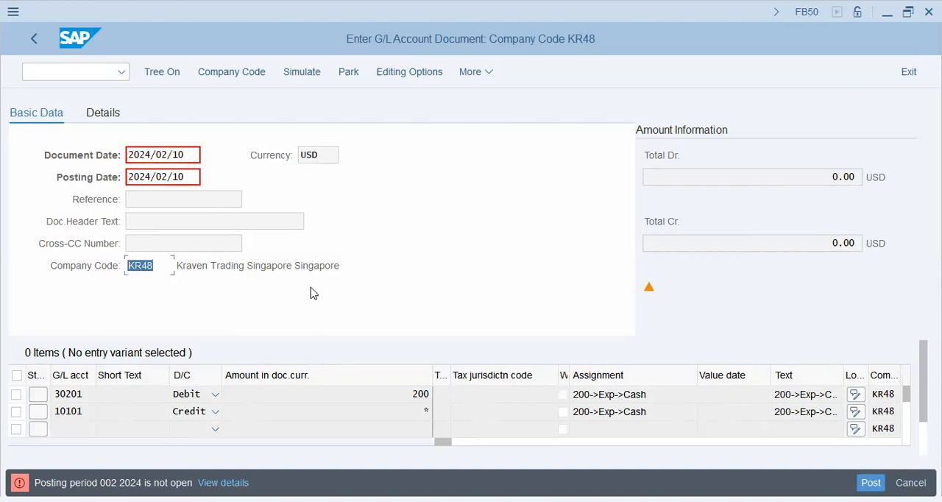
{"action": "left_click", "coordinate": [248, 78]}
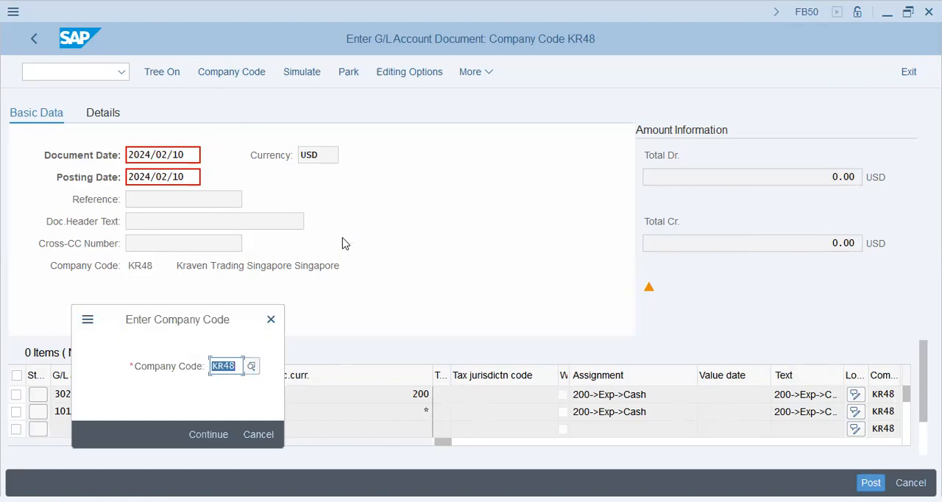
{"action": "type", "text": "T59X"}
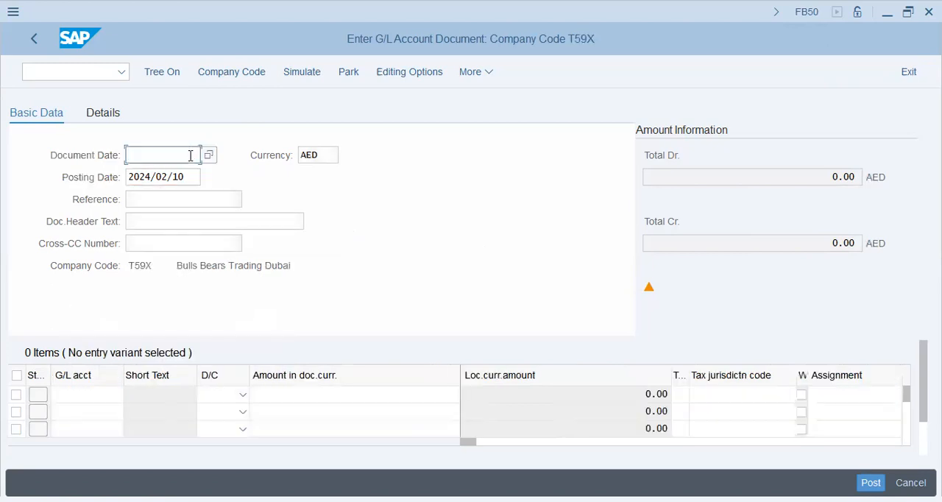
{"action": "left_click", "coordinate": [180, 176]}
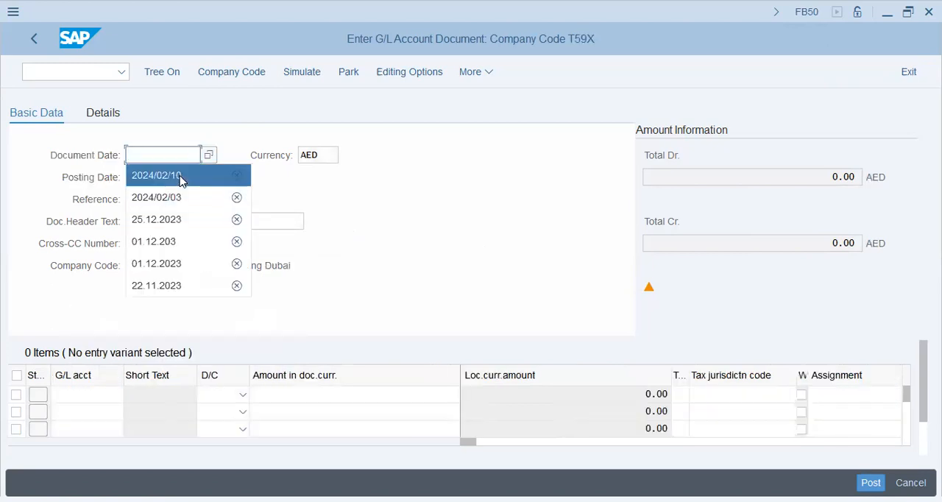
Enter 200->Exp->Cash as the document header text for the T59X document.
{"action": "left_click", "coordinate": [90, 391]}
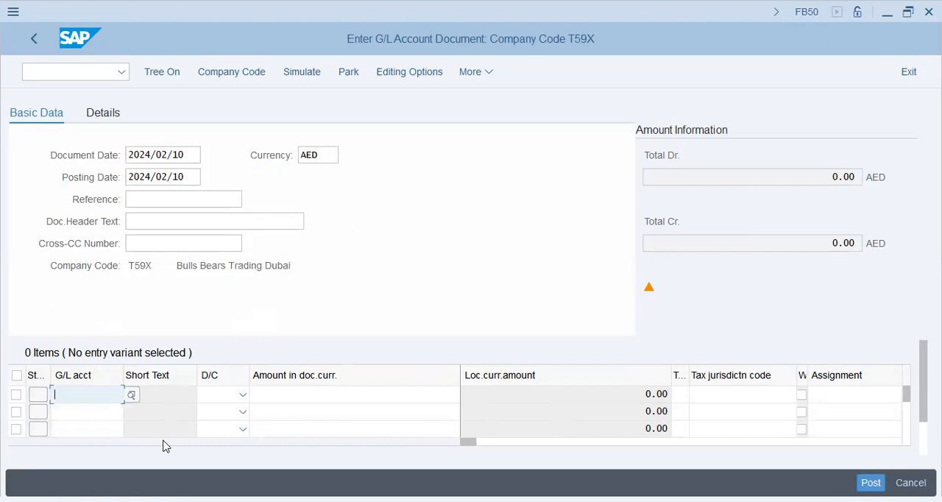
{"action": "left_click", "coordinate": [291, 221]}
{"action": "left_click", "coordinate": [169, 244]}
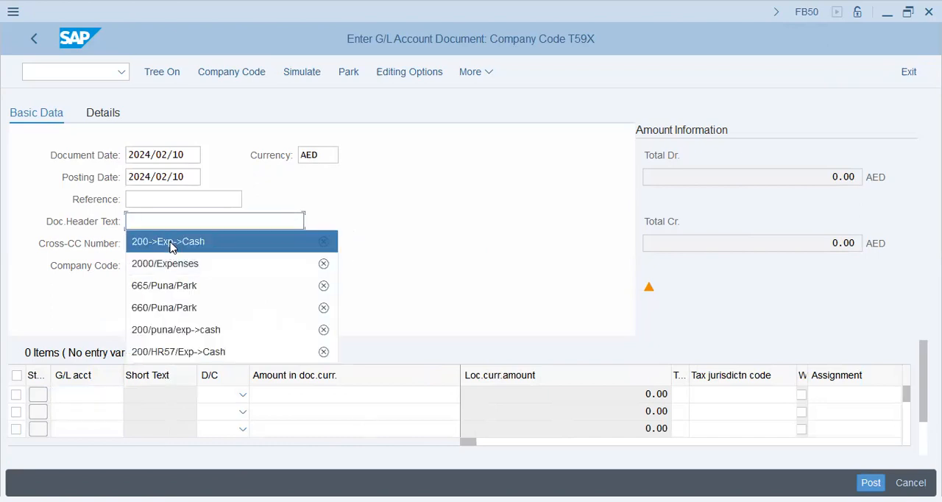
Enter G/L account 30201 as the Debit line and 10101 as the Credit line of the T59X document.
{"action": "left_click", "coordinate": [79, 390]}
{"action": "left_click", "coordinate": [148, 415]}
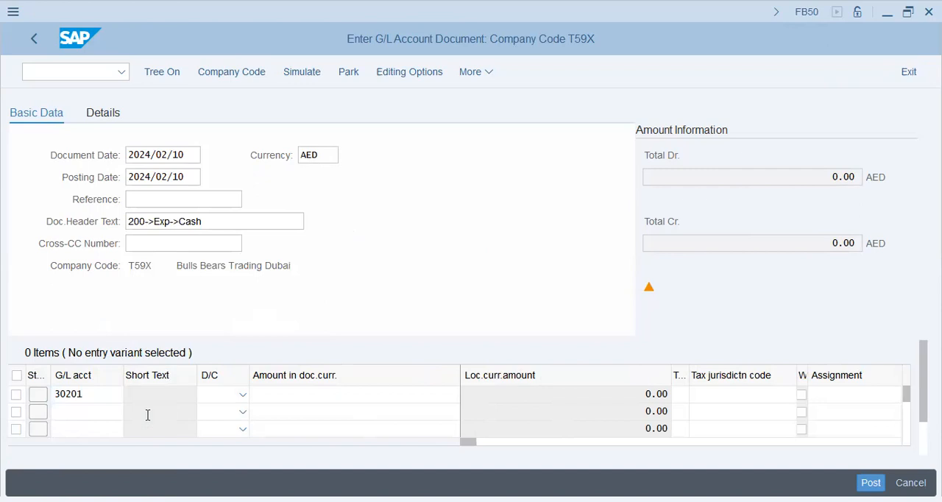
{"action": "left_click", "coordinate": [112, 411]}
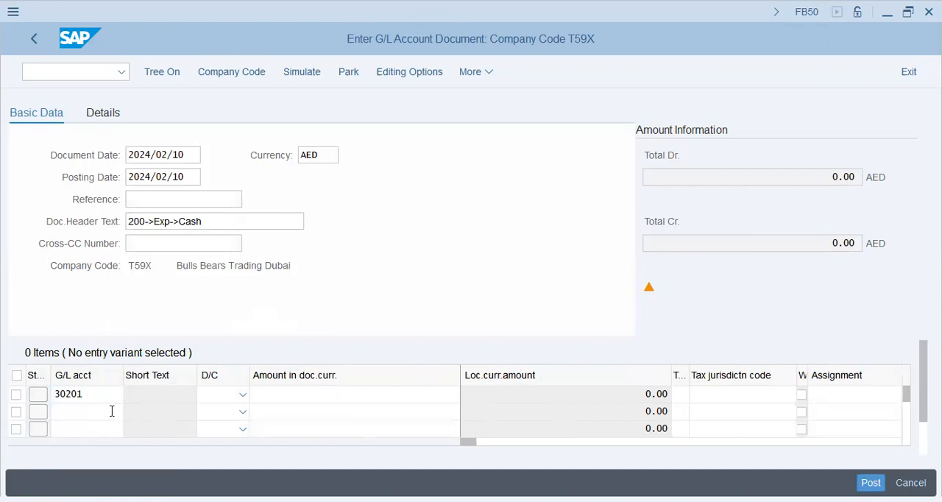
{"action": "left_click", "coordinate": [174, 464]}
{"action": "left_click", "coordinate": [228, 397]}
{"action": "left_click", "coordinate": [221, 447]}
{"action": "left_click", "coordinate": [216, 416]}
{"action": "left_click", "coordinate": [215, 418]}
{"action": "left_click", "coordinate": [219, 350]}
Set the amount to 200 for account 30201 and * for account 10101 in the T59X document.
{"action": "left_click", "coordinate": [375, 401]}
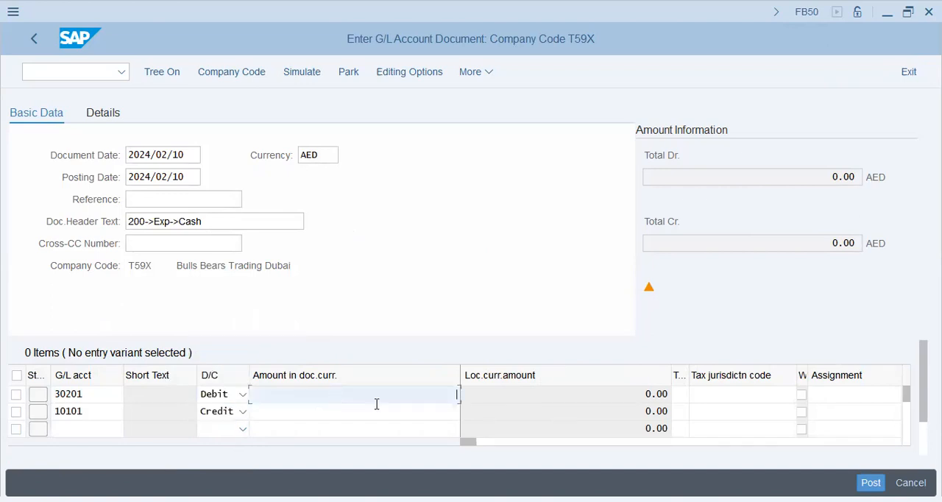
{"action": "type", "text": "200"}
{"action": "key", "text": "Return"}
{"action": "type", "text": "*"}
{"action": "key", "text": "Tab"}
{"action": "key", "text": "Tab"}
{"action": "key", "text": "Tab"}
{"action": "key", "text": "Tab"}
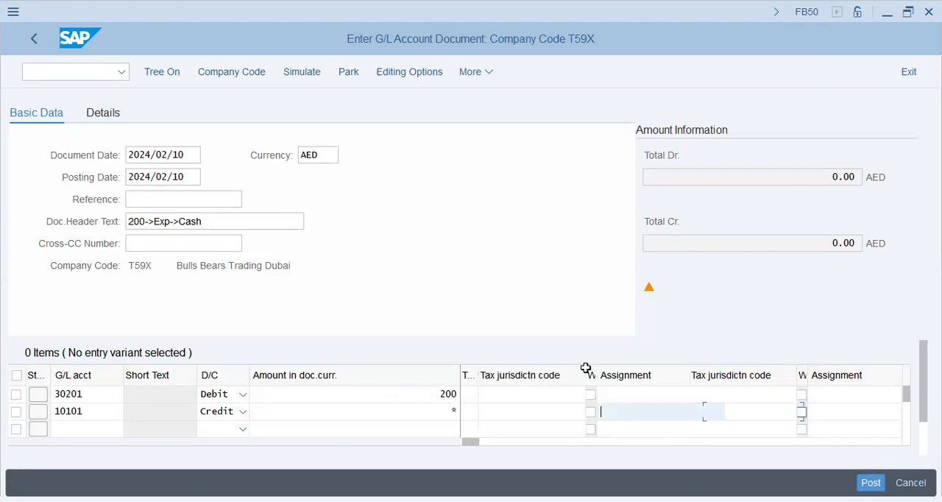
Set the assignment of both T59X line items to 200->Exp->Cash.
{"action": "left_click", "coordinate": [654, 395]}
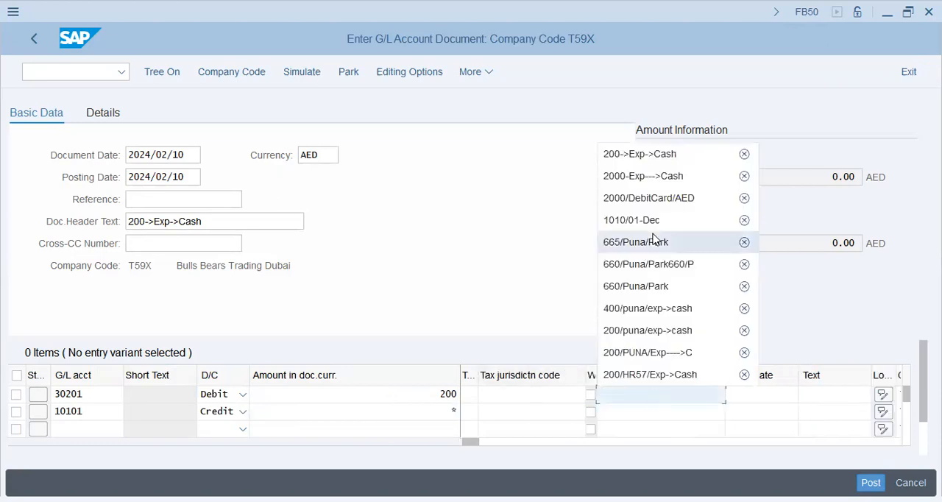
{"action": "left_click", "coordinate": [675, 155]}
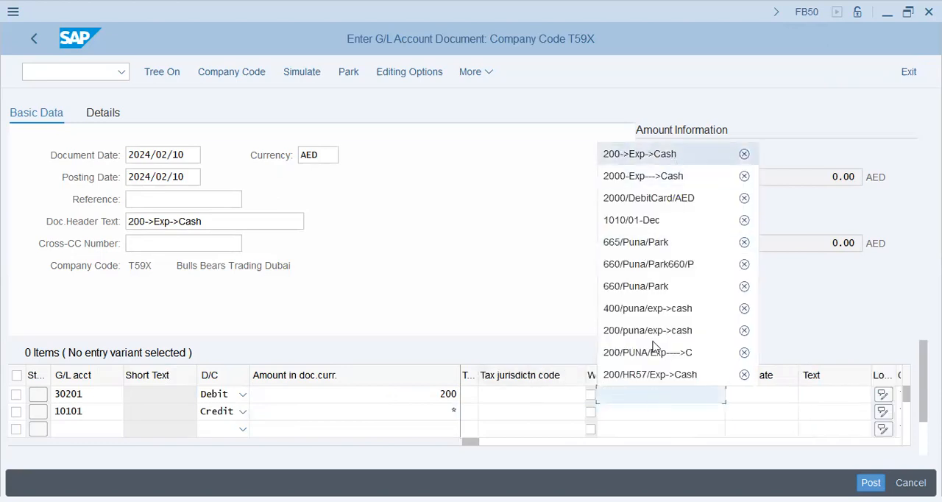
{"action": "left_click", "coordinate": [642, 421]}
{"action": "left_click", "coordinate": [698, 431]}
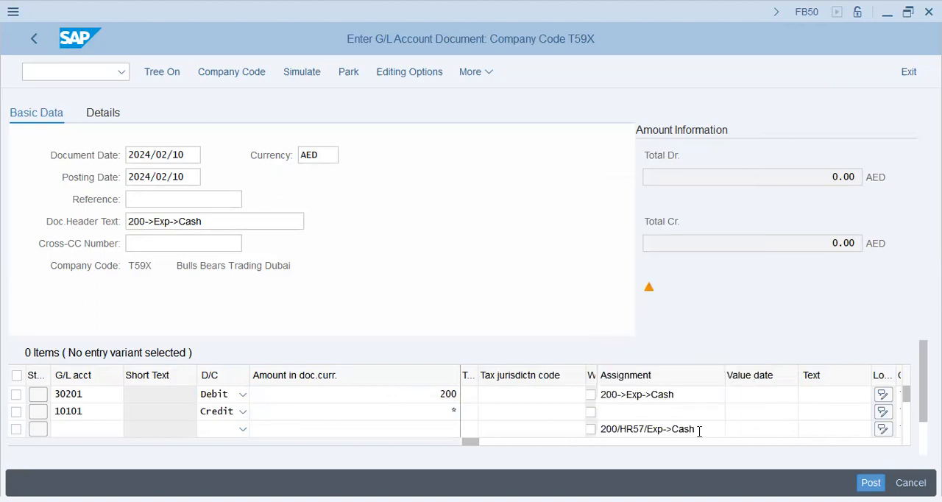
{"action": "left_click_drag", "start_coordinate": [699, 431], "coordinate": [596, 431]}
{"action": "key", "text": "BackSpace"}
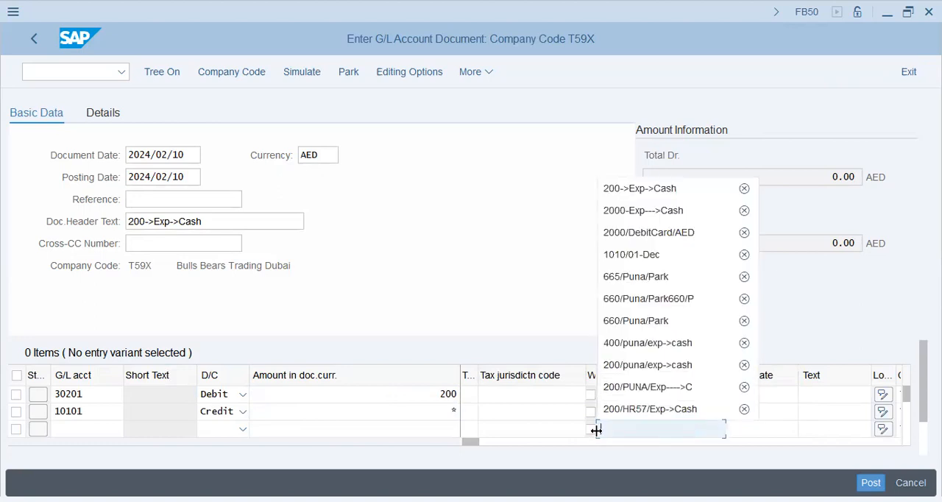
{"action": "left_click", "coordinate": [651, 412]}
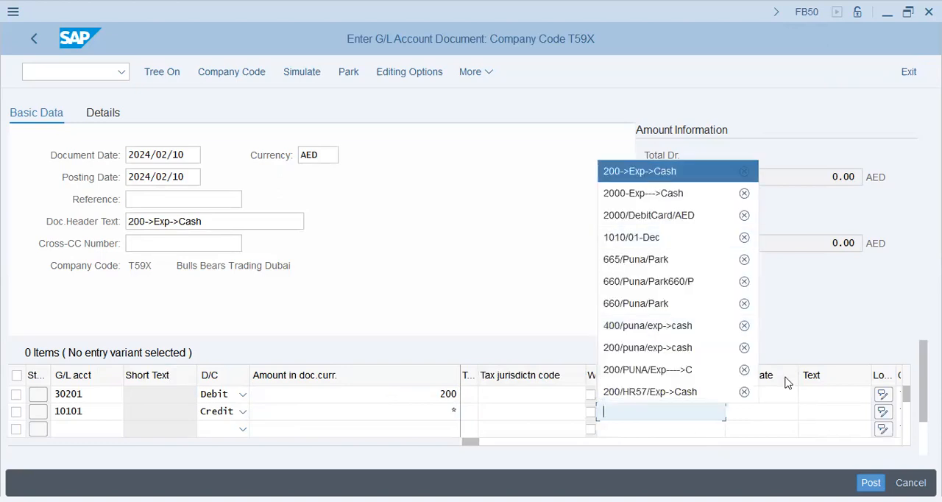
{"action": "left_click", "coordinate": [654, 179]}
Set the item text of both T59X line items to 200->Exp->Cash.
{"action": "left_click", "coordinate": [815, 405]}
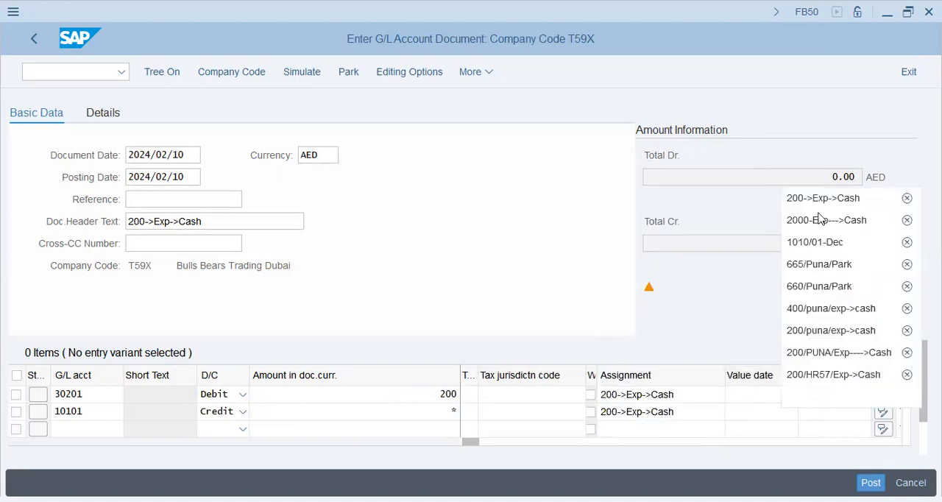
{"action": "left_click", "coordinate": [827, 416]}
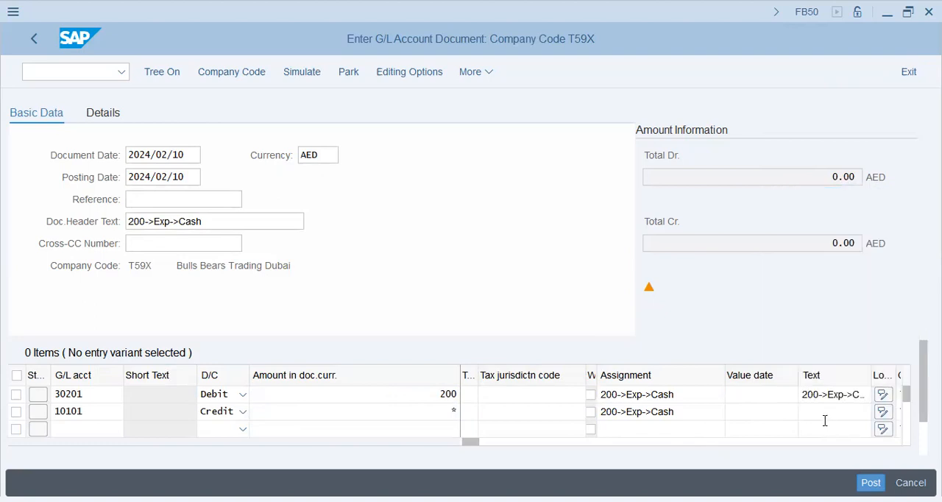
{"action": "left_click", "coordinate": [830, 418]}
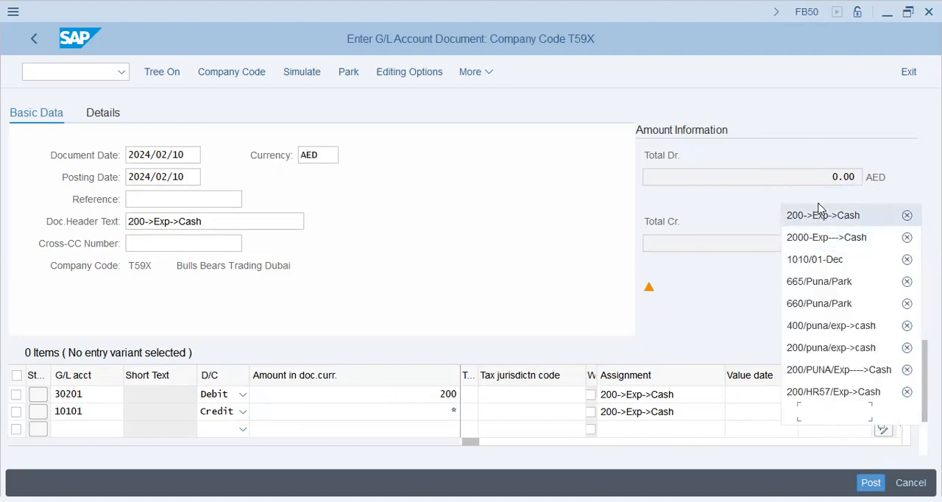
{"action": "left_click", "coordinate": [818, 217]}
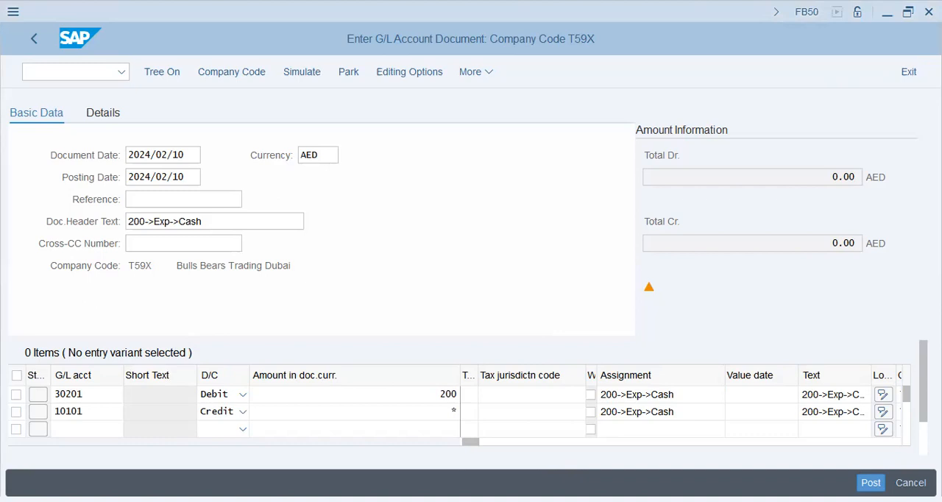
Switch to Notepad and write the indented note line "Default - Profit Centers / GLs -----> Doc. Splitting" below a few blank lines.
{"action": "key", "text": "alt+Tab"}
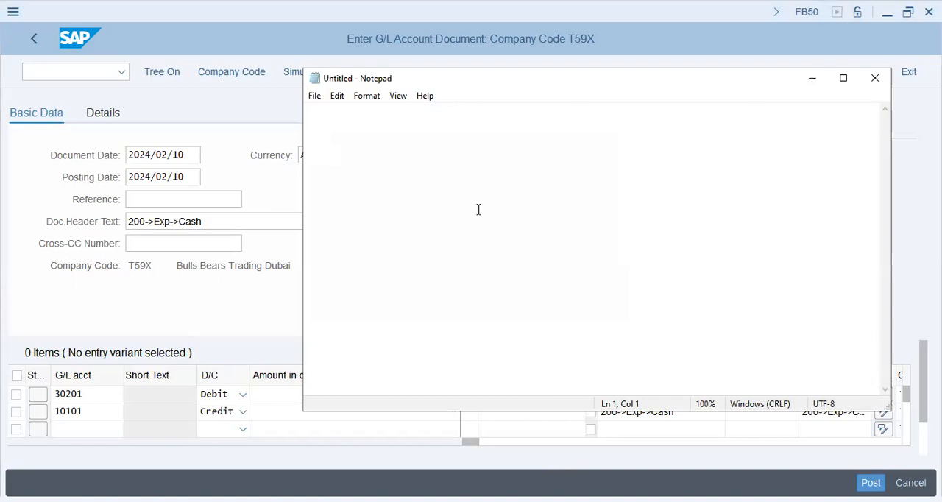
{"action": "key", "text": "Return"}
{"action": "key", "text": "Return"}
{"action": "key", "text": "Return"}
{"action": "key", "text": "Tab"}
{"action": "type", "text": "Default - Profit Centers"}
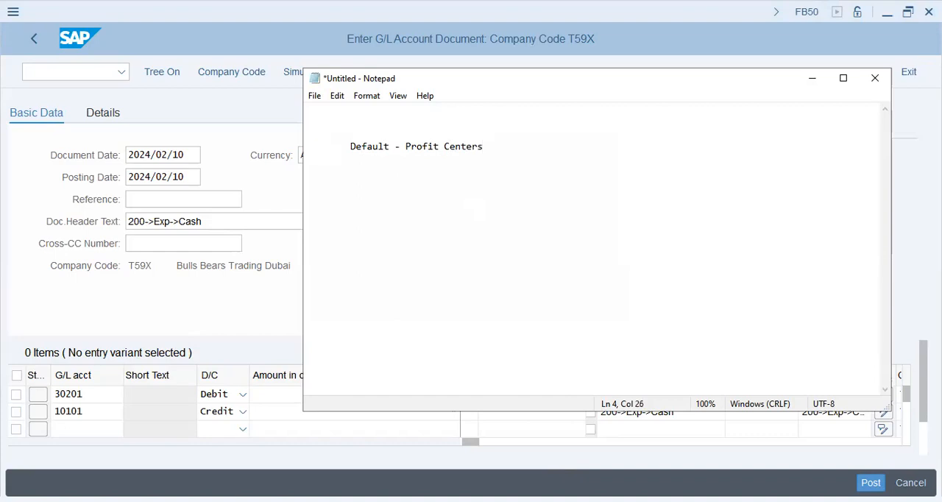
{"action": "type", "text": " / GLs -----> Doc. Splitting"}
Add the indented lines "Company", "Co.Code" and "Controlling Area" below the first note.
{"action": "key", "text": "Return"}
{"action": "key", "text": "Tab"}
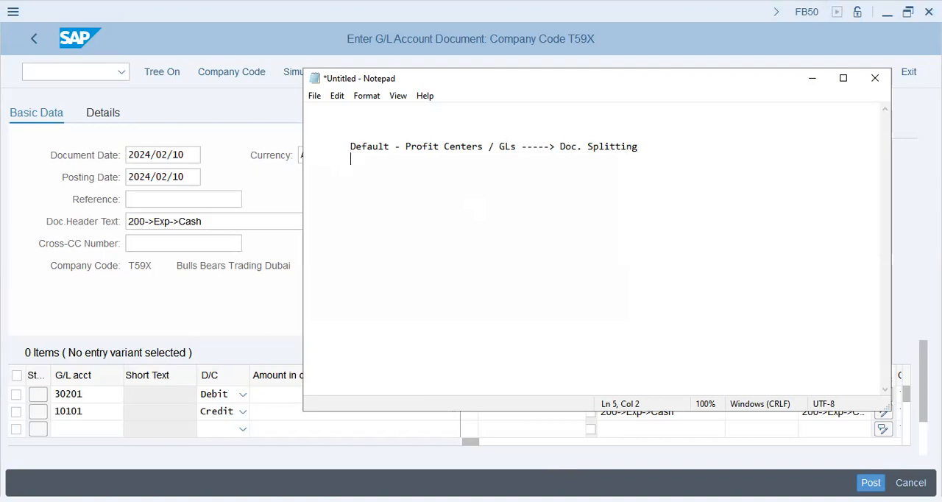
{"action": "type", "text": "Company "}
{"action": "type", "text": "Co.Code"}
{"action": "key", "text": "Return"}
{"action": "key", "text": "Tab"}
{"action": "type", "text": "Controlling Area "}
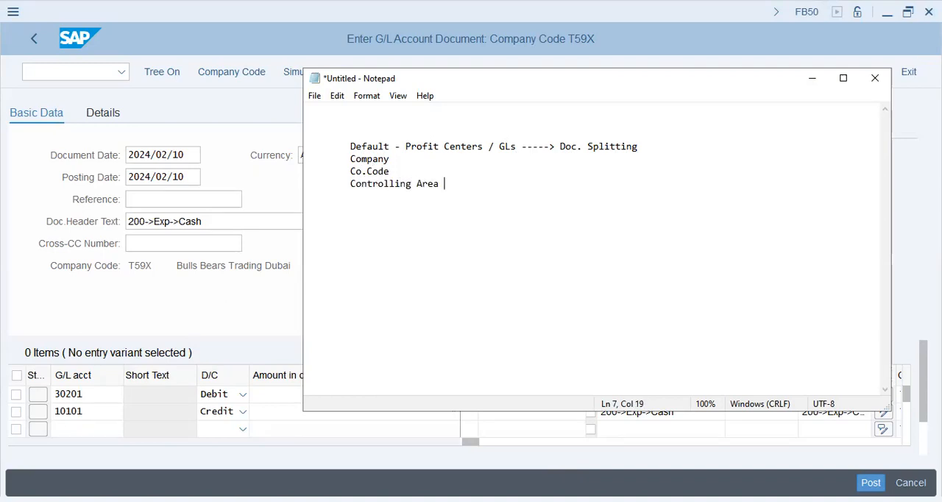
{"action": "type", "text": "----- >Profit"}
{"action": "type", "text": " Cts -"}
Extend the Controlling Area line with "----- >Profit Ctrs" and start a new line below it.
{"action": "key", "text": "BackSpace"}
{"action": "type", "text": "s ----"}
{"action": "key", "text": "BackSpace"}
{"action": "key", "text": "BackSpace"}
{"action": "key", "text": "BackSpace"}
{"action": "key", "text": "BackSpace"}
{"action": "key", "text": "BackSpace"}
{"action": "key", "text": "Return"}
Extend the Co.Code line with "--- COA ---> GLs ---->" and add a row of nine dashes below the Controlling Area line.
{"action": "key", "text": "Up"}
{"action": "key", "text": "Up"}
{"action": "type", "text": "--- COA ---> GLs ---->"}
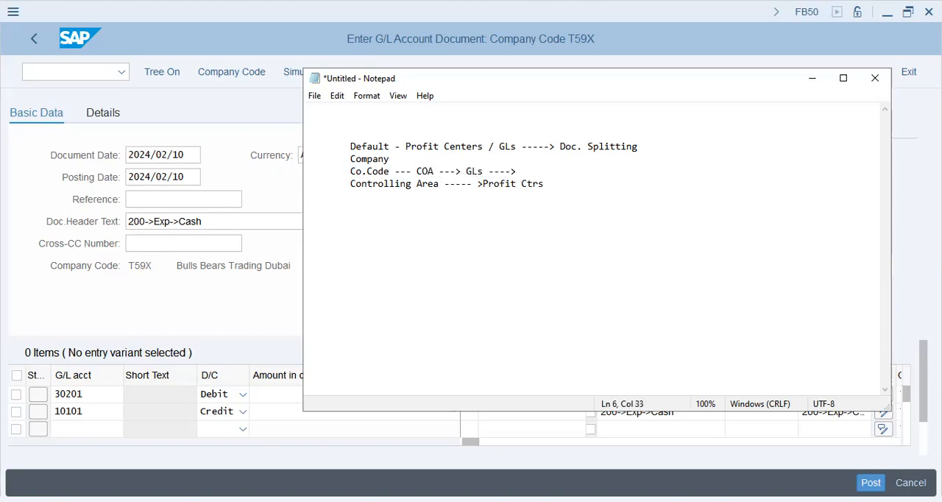
{"action": "key", "text": "Down"}
{"action": "type", "text": "---------"}
Extend the Company line with "------> Ledger, Material Ledger settings --- Curr. Val. Profile".
{"action": "key", "text": "Up"}
{"action": "key", "text": "Up"}
{"action": "key", "text": "Up"}
{"action": "type", "text": "------> Ledger, Material Ledger se"}
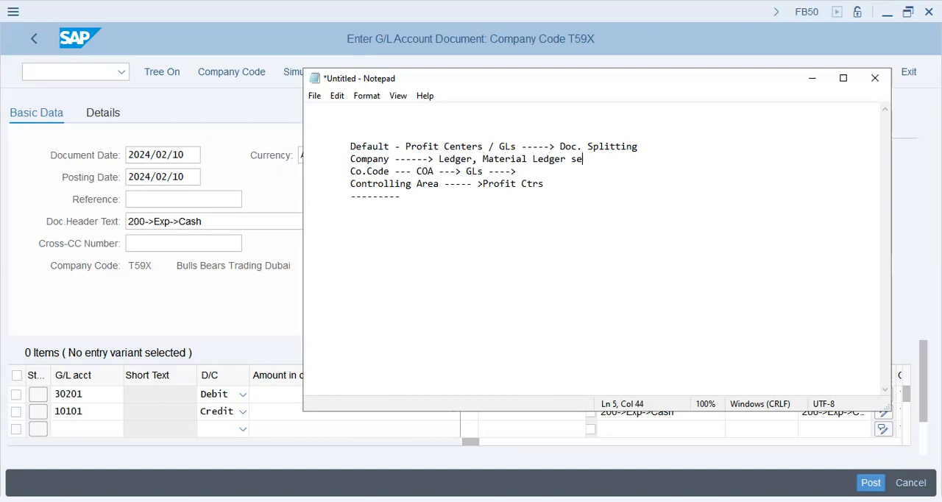
{"action": "type", "text": "ttings --- Curr. "}
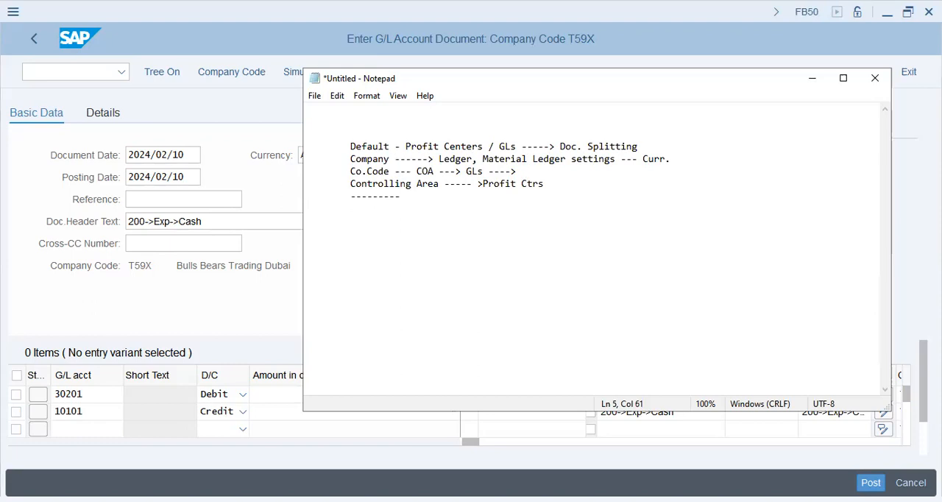
{"action": "type", "text": "Value"}
{"action": "key", "text": "BackSpace"}
{"action": "key", "text": "BackSpace"}
{"action": "type", "text": ". Profile"}
Finish the dashed row with #, start a new line, and return to the SAP document entry screen.
{"action": "left_click", "coordinate": [478, 210]}
{"action": "type", "text": "#"}
{"action": "key", "text": "Return"}
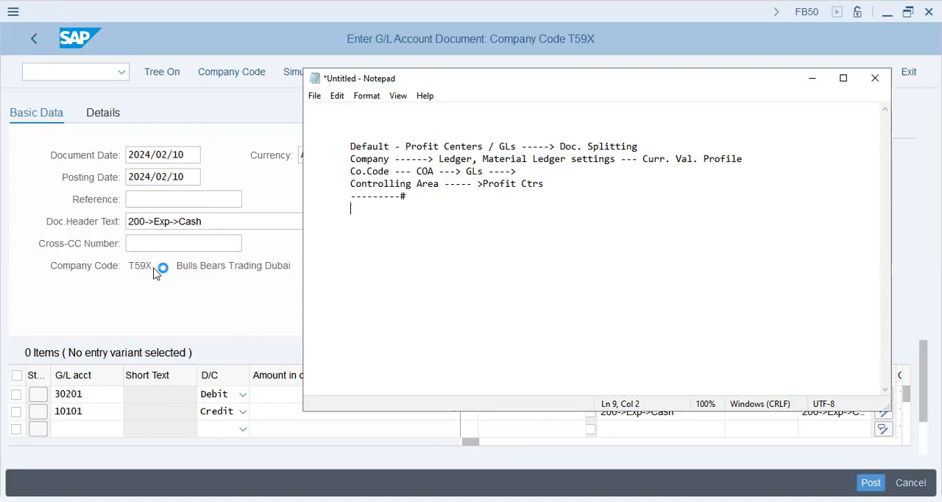
{"action": "left_click", "coordinate": [590, 460]}
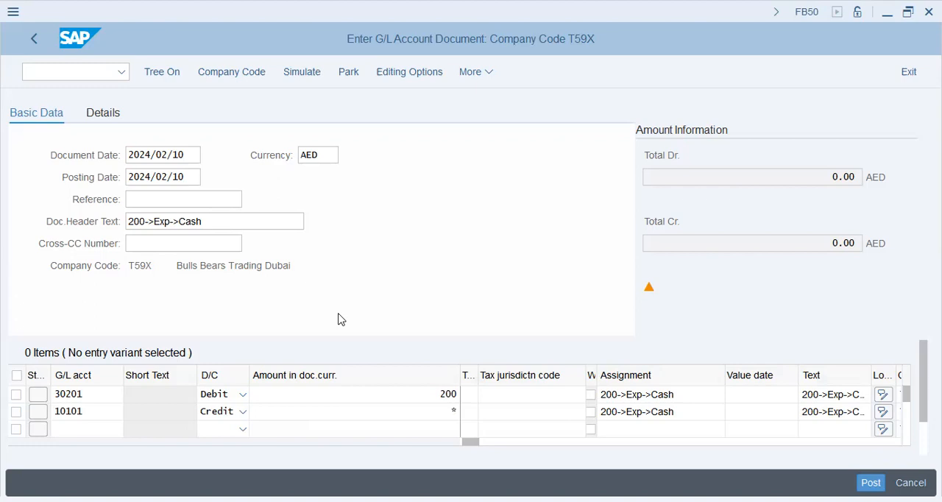
Switch to Notepad and add the line "Fiscal year variant" after a blank line below the dashed # row.
{"action": "key", "text": "alt+Tab"}
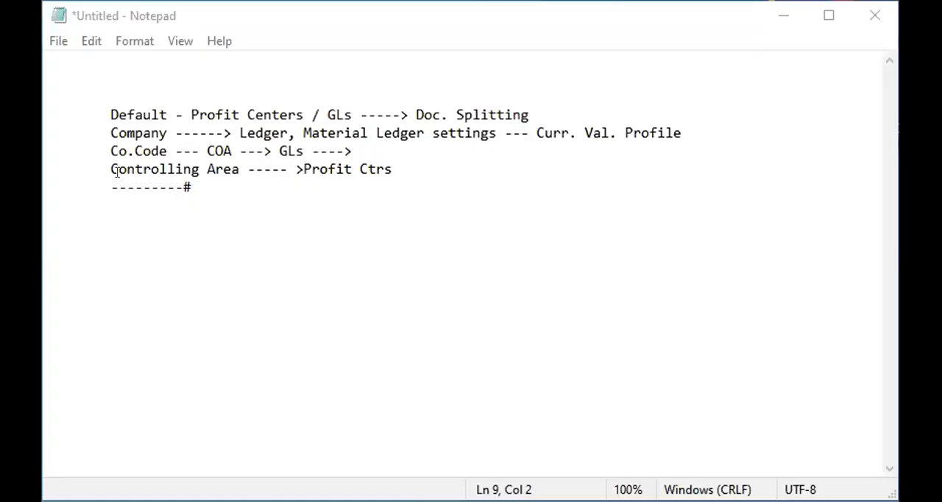
{"action": "left_click", "coordinate": [118, 187]}
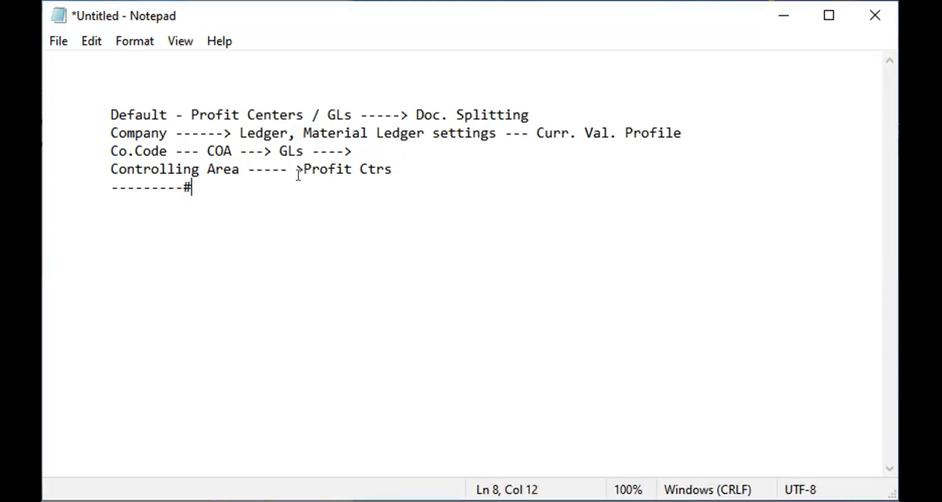
{"action": "key", "text": "Return"}
{"action": "key", "text": "Return"}
{"action": "key", "text": "Tab"}
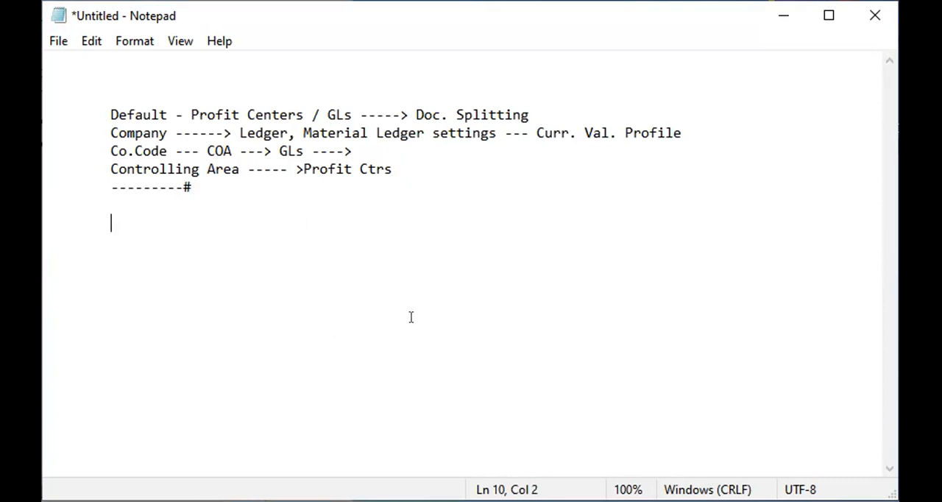
{"action": "type", "text": "Fiscal year variant"}
Add the line "Posting. Per. Variant" below the fiscal year variant line and start a new line.
{"action": "key", "text": "Return"}
{"action": "key", "text": "Tab"}
{"action": "type", "text": "Posting. Perio"}
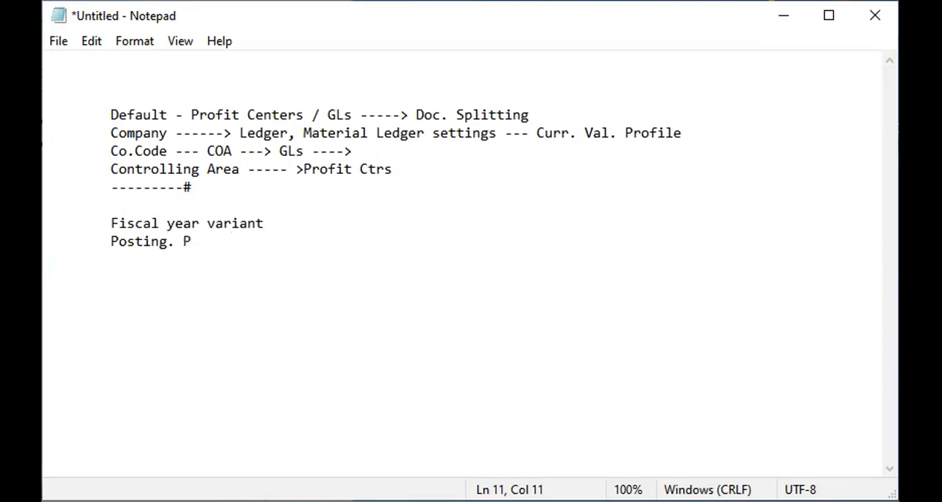
{"action": "key", "text": "BackSpace"}
{"action": "key", "text": "BackSpace"}
{"action": "type", "text": ". Variant"}
{"action": "key", "text": "Return"}
{"action": "key", "text": "Tab"}
{"action": "key", "text": "Up"}
{"action": "key", "text": "Up"}
{"action": "key", "text": "shift+Down"}
{"action": "key", "text": "shift+Down"}
{"action": "key", "text": "shift+Down"}
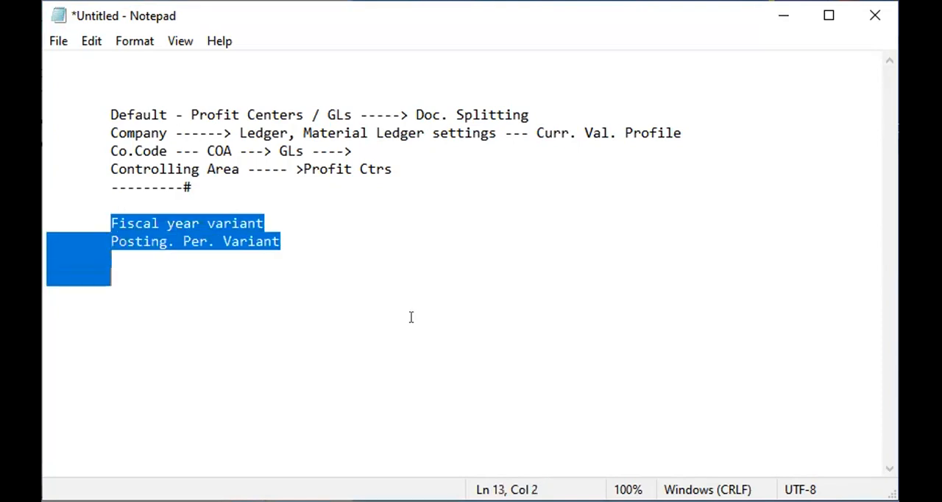
{"action": "key", "text": "Up"}
{"action": "key", "text": "Up"}
{"action": "key", "text": "Down"}
{"action": "key", "text": "Down"}
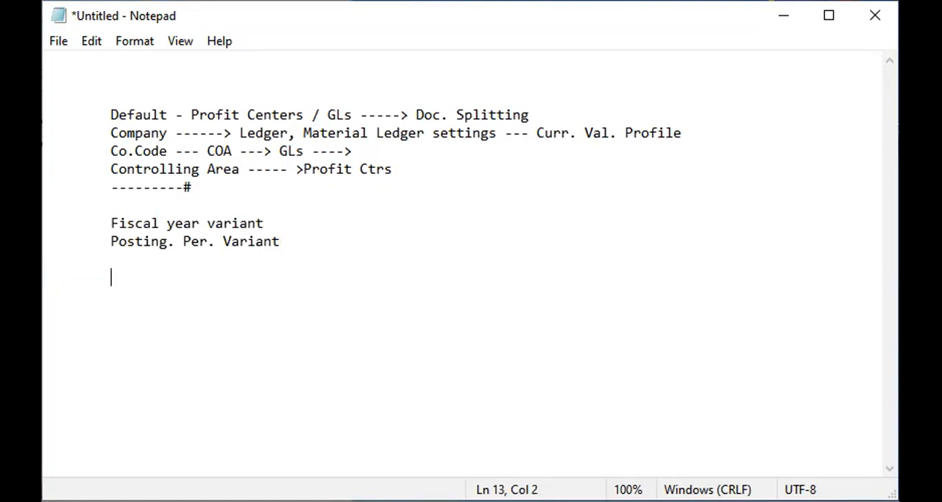
{"action": "key", "text": "alt+Tab"}
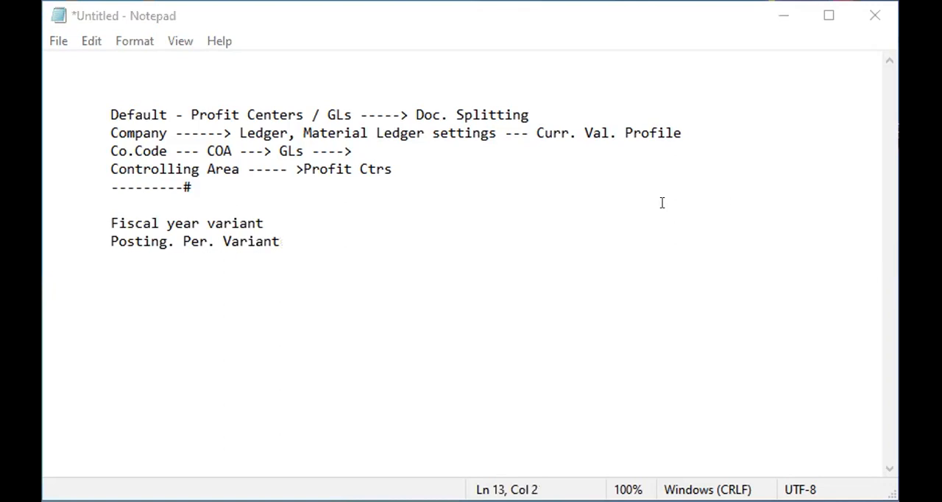
Add a row of seven dashes below the posting period variant line and start an indented new line.
{"action": "left_click", "coordinate": [244, 270]}
{"action": "type", "text": "-------"}
{"action": "key", "text": "Return"}
{"action": "key", "text": "Tab"}
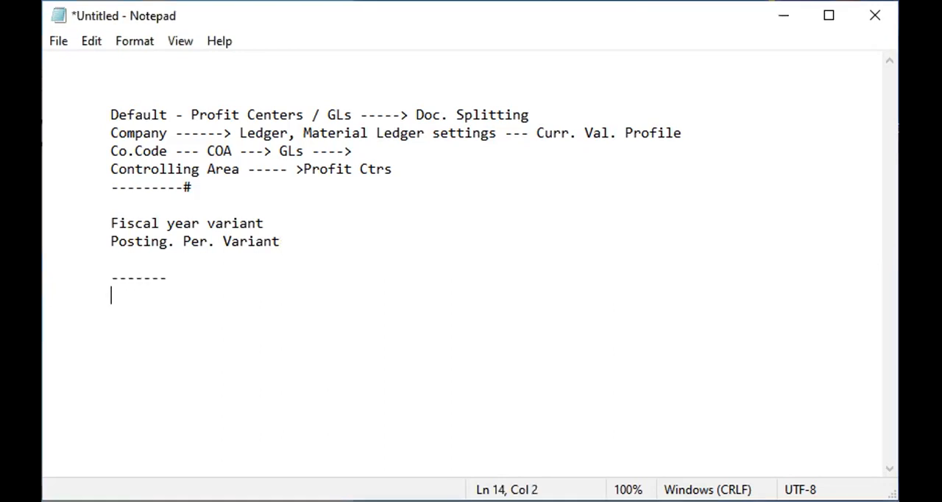
Add the line "Entries" below the seven-dash row.
{"action": "type", "text": "Entriees"}
{"action": "key", "text": "Return"}
{"action": "key", "text": "BackSpace"}
{"action": "key", "text": "BackSpace"}
{"action": "key", "text": "BackSpace"}
{"action": "type", "text": "s"}
{"action": "key", "text": "Return"}
Add the line "Fin. St. Version" below Entries and start an indented new line.
{"action": "key", "text": "Tab"}
{"action": "key", "text": "Tab"}
{"action": "key", "text": "BackSpace"}
{"action": "type", "text": "F"}
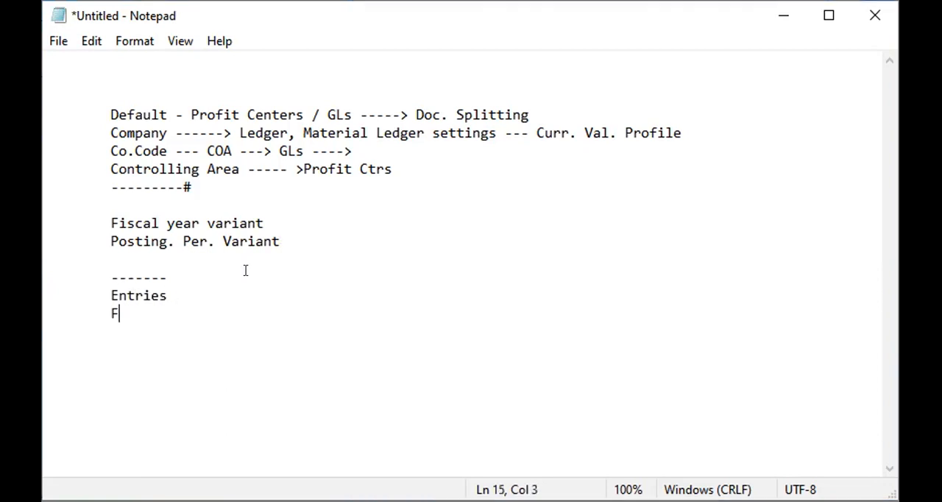
{"action": "type", "text": "in. St. Version"}
{"action": "key", "text": "Return"}
{"action": "key", "text": "Tab"}
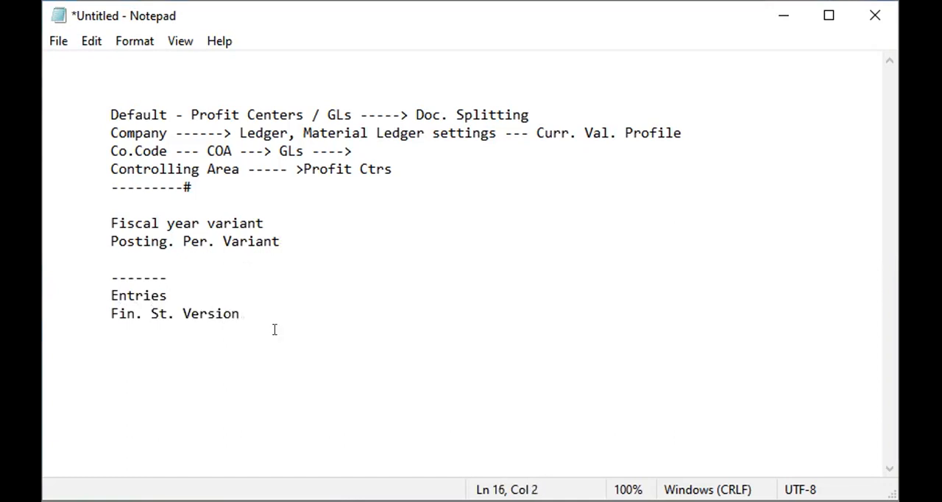
{"action": "key", "text": "alt+Tab"}
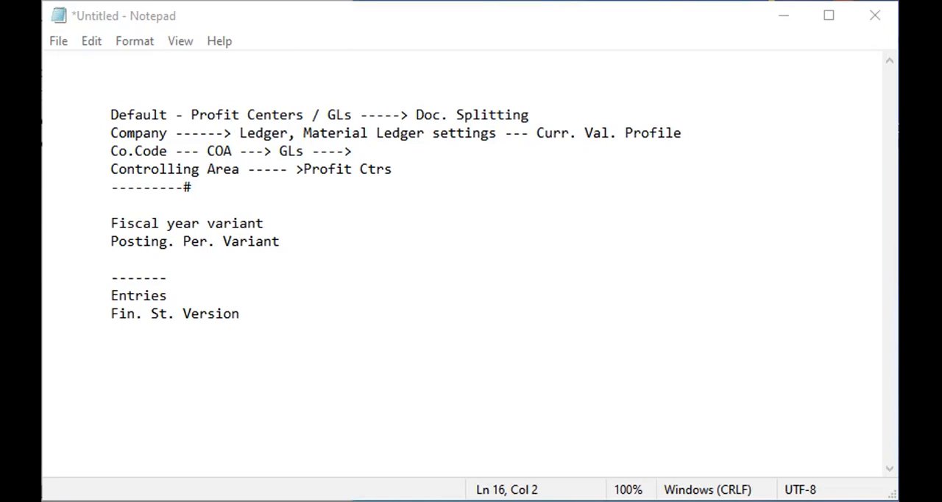
{"action": "key", "text": "alt+Tab"}
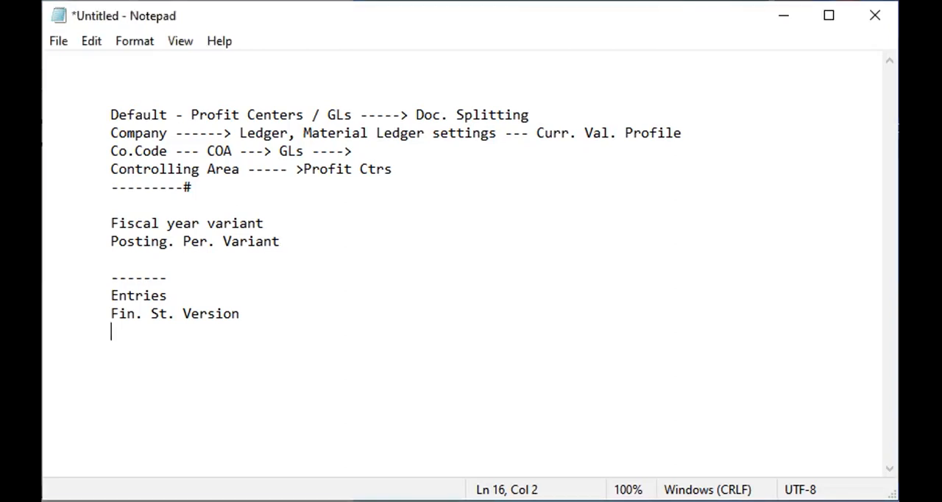
{"action": "key", "text": "alt+Tab"}
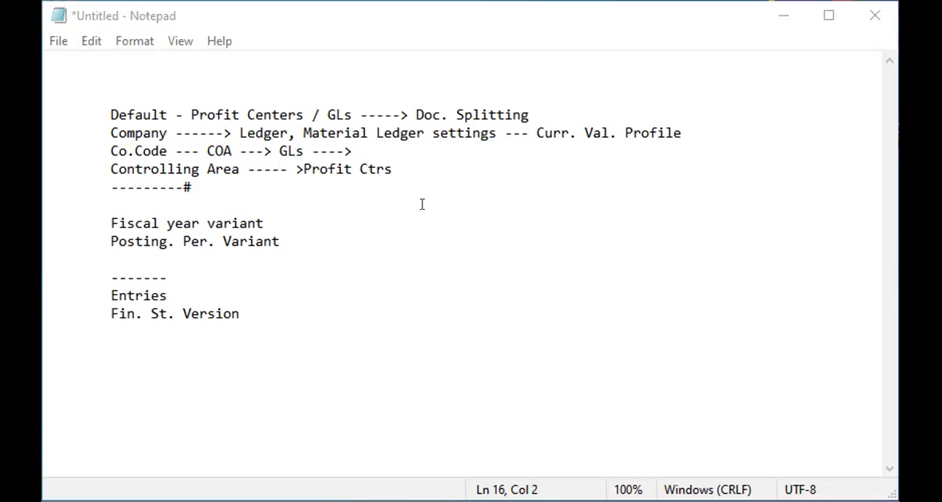
Add the lines "Journal Entries" and "Auto Entries" below the Fin. St. Version line.
{"action": "left_click", "coordinate": [298, 327]}
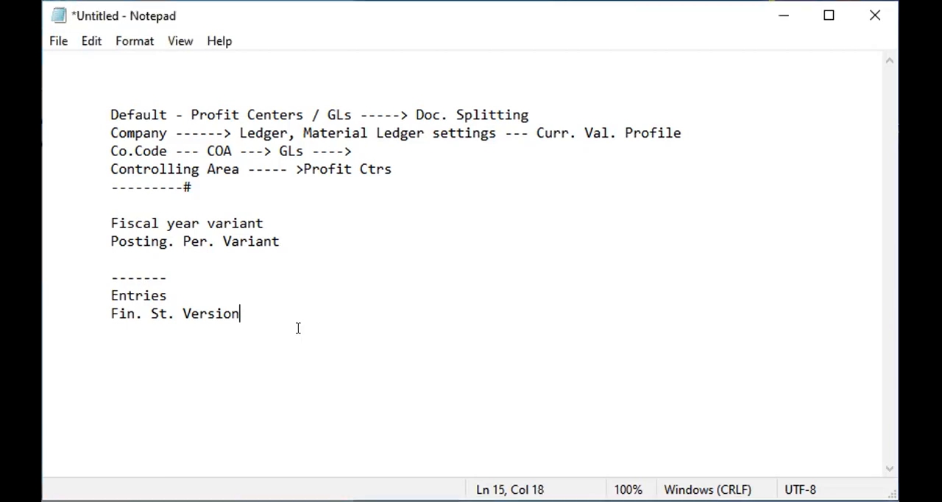
{"action": "key", "text": "Down"}
{"action": "type", "text": "Jou"}
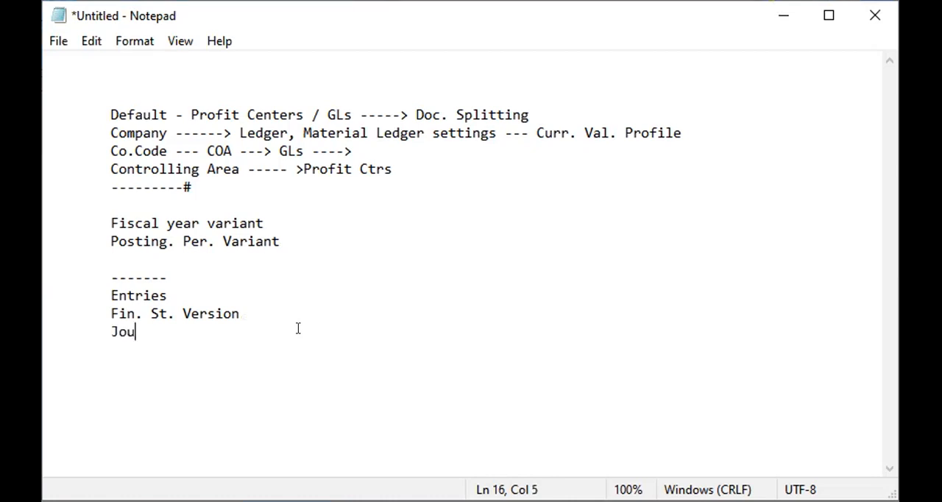
{"action": "type", "text": "rnal Entries"}
{"action": "key", "text": "Return"}
{"action": "type", "text": "Au"}
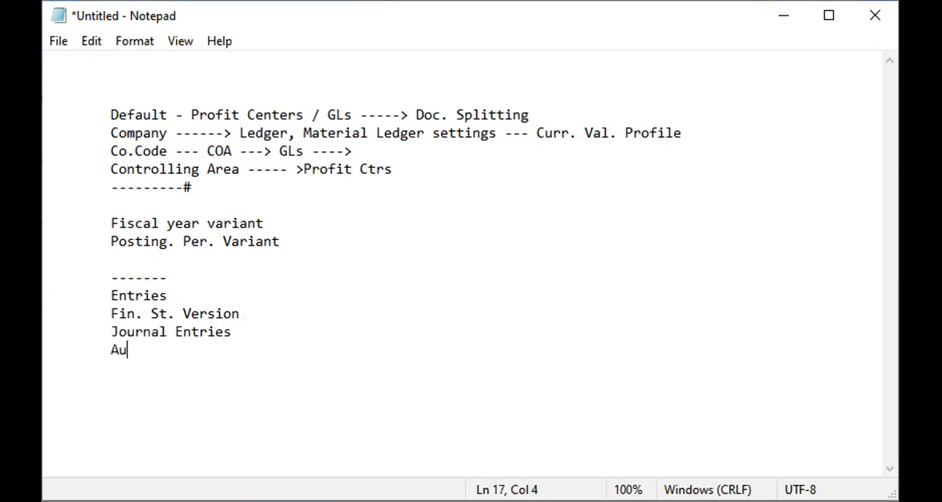
{"action": "type", "text": "to Entries"}
{"action": "key", "text": "Return"}
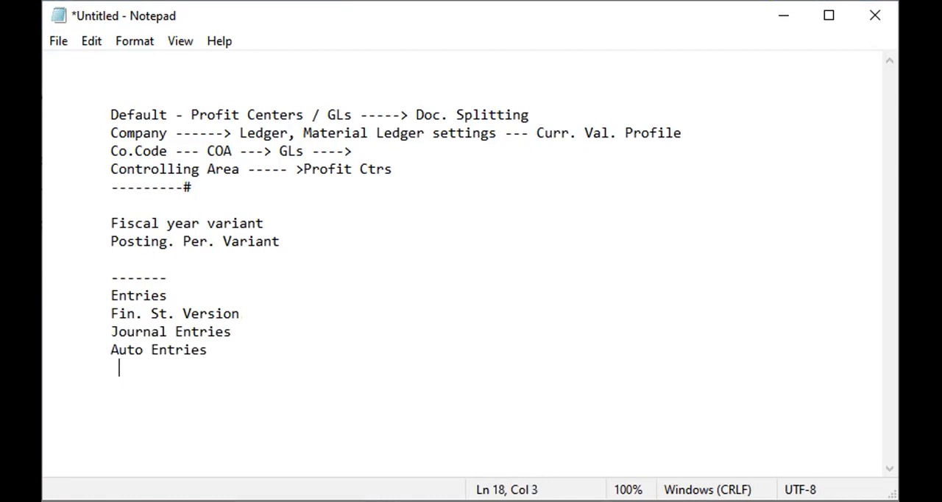
Switch to SAP, start transaction FB50, and set the document date to 2024/02/10.
{"action": "key", "text": "alt+Tab"}
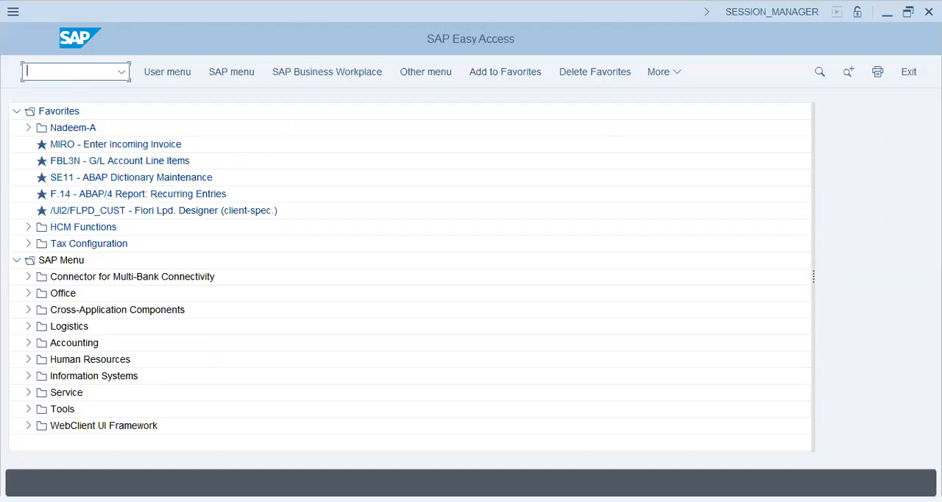
{"action": "type", "text": "fb60"}
{"action": "key", "text": "Return"}
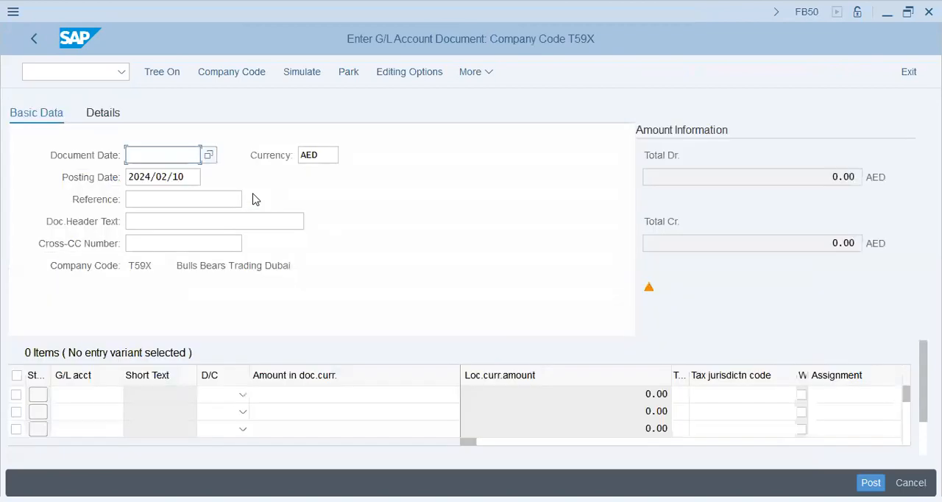
{"action": "key", "text": "space"}
{"action": "left_click", "coordinate": [176, 178]}
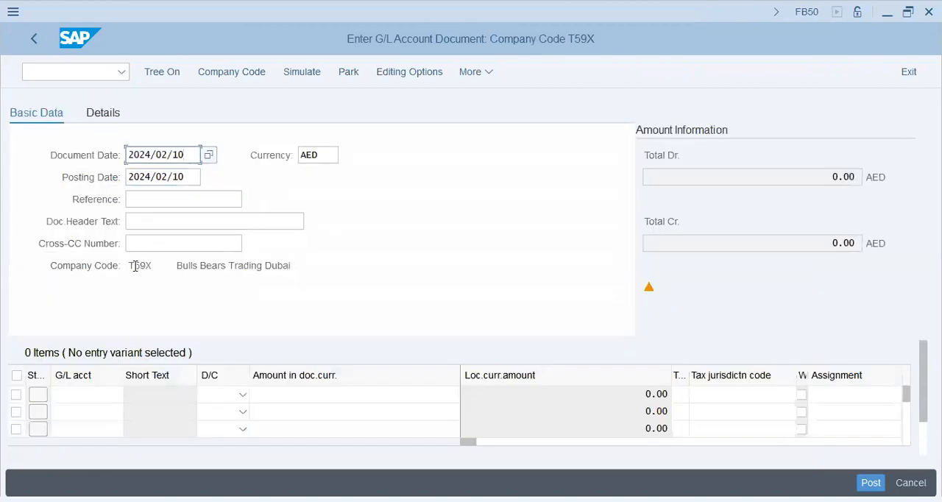
{"action": "left_click_drag", "start_coordinate": [134, 265], "coordinate": [141, 339]}
Enter G/L account 30201 in the first line item and 10101 in the second.
{"action": "left_click", "coordinate": [91, 401]}
{"action": "key", "text": "space"}
{"action": "left_click", "coordinate": [93, 415]}
{"action": "left_click", "coordinate": [93, 412]}
{"action": "key", "text": "space"}
{"action": "left_click", "coordinate": [92, 424]}
{"action": "left_click", "coordinate": [93, 431]}
Set the first line item to Debit and the second to Credit.
{"action": "key", "text": "Tab"}
{"action": "key", "text": "Up"}
{"action": "key", "text": "d"}
{"action": "key", "text": "Down"}
{"action": "key", "text": "c"}
Enter the amount 200 on the debit line and * on the credit line.
{"action": "key", "text": "Tab"}
{"action": "key", "text": "Up"}
{"action": "type", "text": "200"}
{"action": "key", "text": "Tab"}
{"action": "key", "text": "shift+Tab"}
{"action": "key", "text": "Down"}
{"action": "type", "text": "*"}
Fill the Assignment of both line items with "200->Exp->Cash".
{"action": "key", "text": "Tab"}
{"action": "key", "text": "Tab"}
{"action": "key", "text": "Tab"}
{"action": "key", "text": "Tab"}
{"action": "key", "text": "Up"}
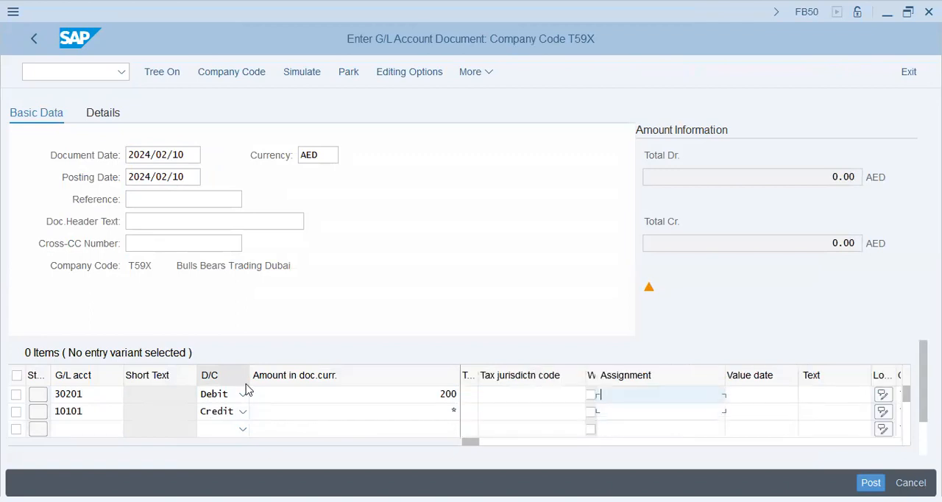
{"action": "key", "text": "Down"}
{"action": "key", "text": "Return"}
{"action": "key", "text": "Down"}
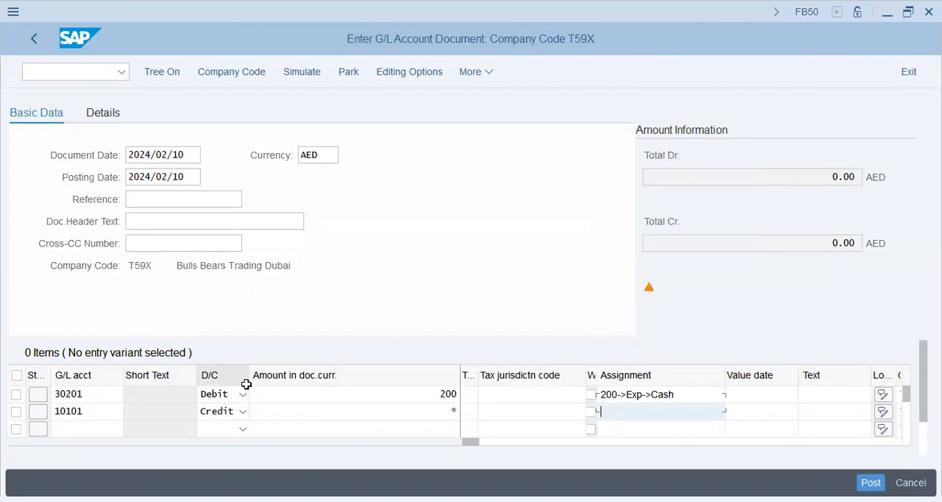
{"action": "type", "text": "200->Exp->Cash"}
Fill the Text of both line items with "200->Exp->Cash".
{"action": "key", "text": "Tab"}
{"action": "key", "text": "Tab"}
{"action": "key", "text": "Tab"}
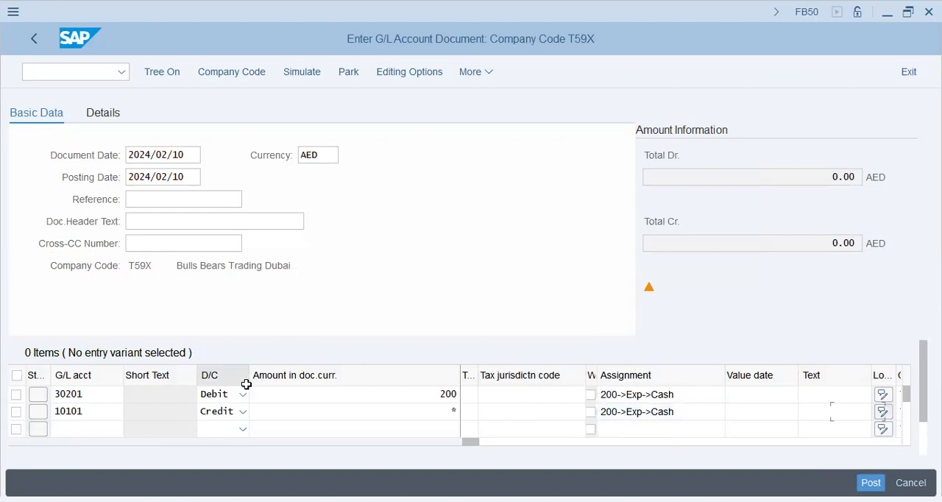
{"action": "key", "text": "Up"}
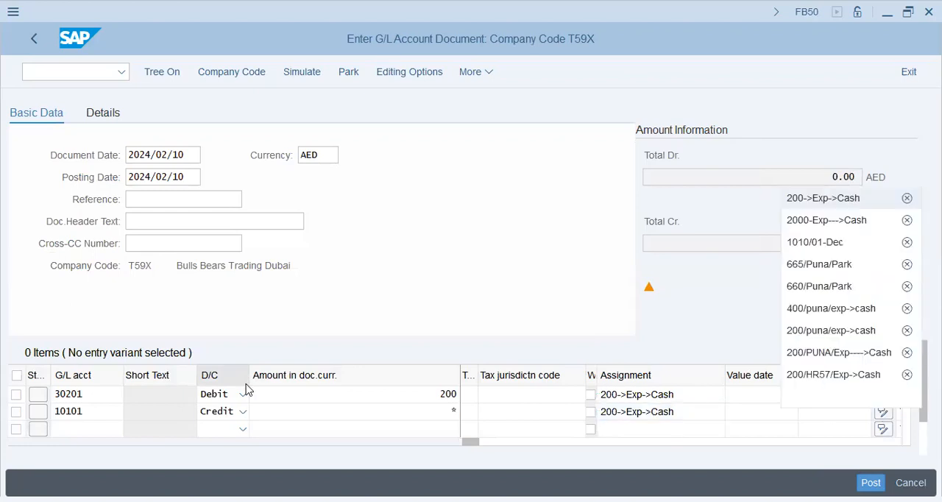
{"action": "key", "text": "Return"}
{"action": "key", "text": "Down"}
{"action": "type", "text": "200->Exp->Cash"}
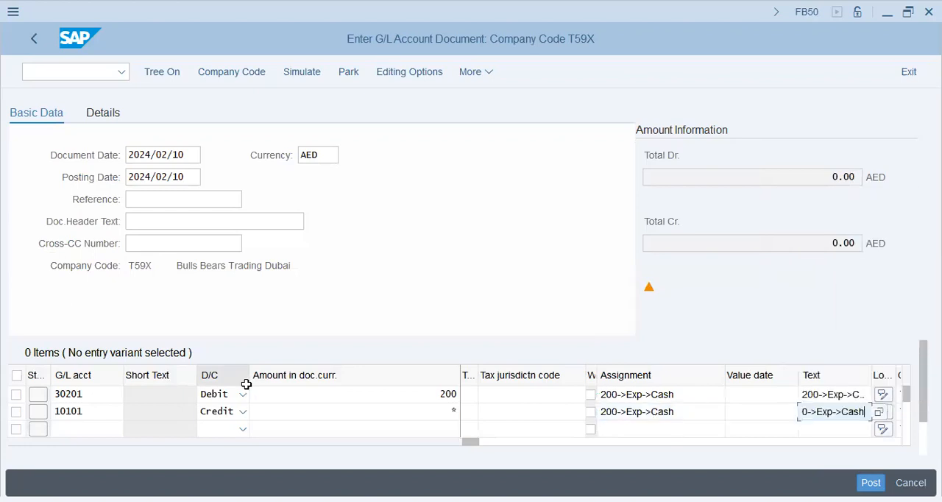
Validate the document entry and go from the error message details to its customizing without specifying a project.
{"action": "key", "text": "Return"}
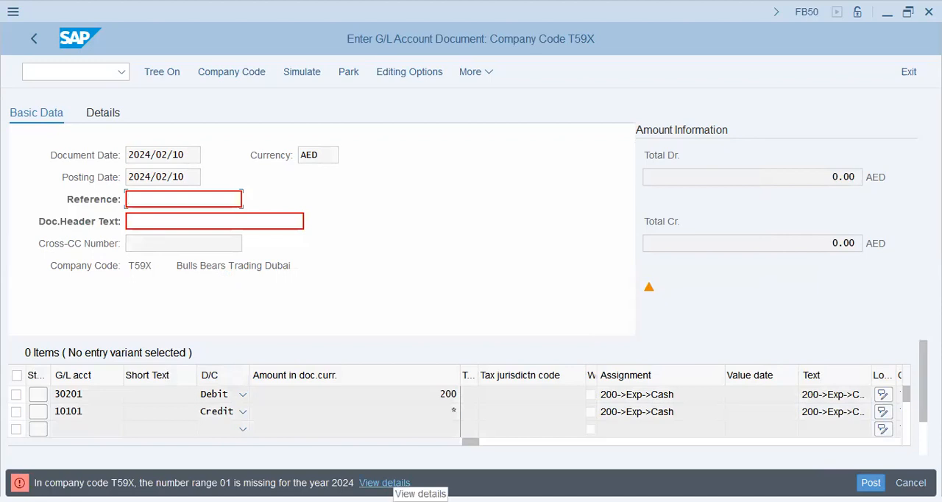
{"action": "left_click", "coordinate": [393, 483]}
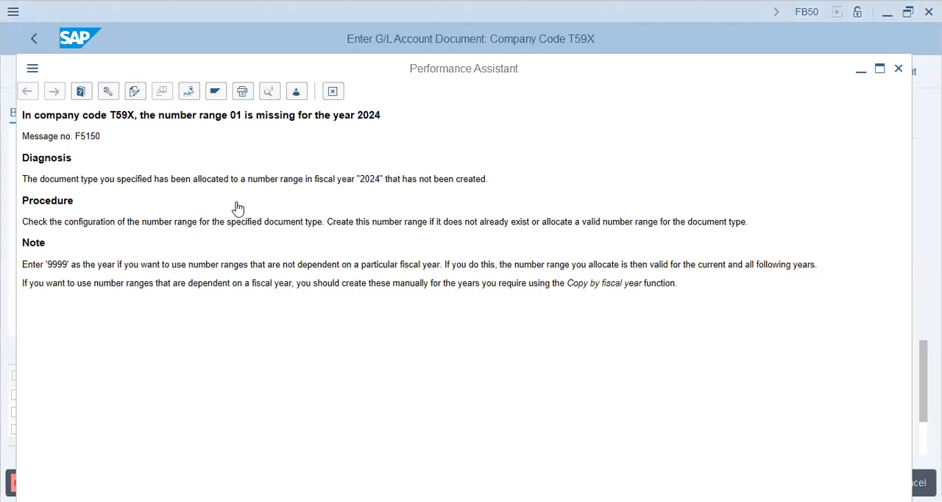
{"action": "left_click", "coordinate": [191, 91]}
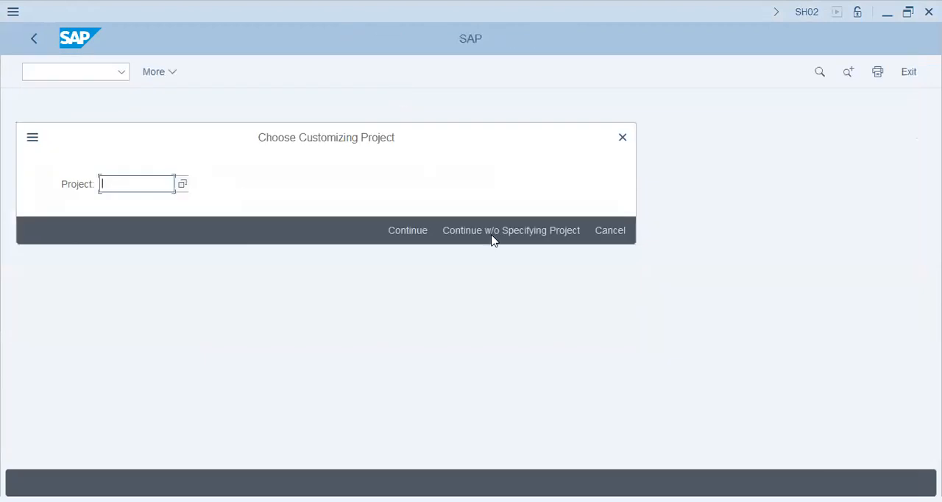
{"action": "left_click", "coordinate": [494, 235]}
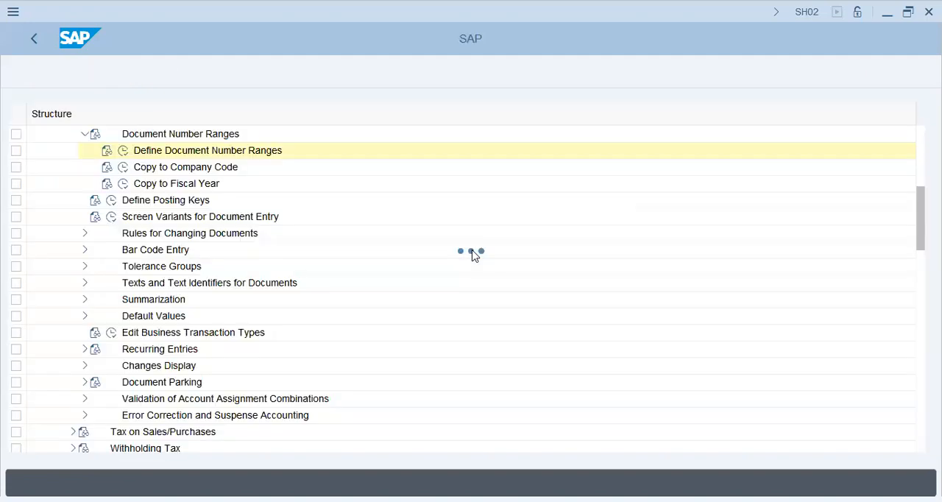
Run the Copy to Fiscal Year activity under Document Number Ranges and acknowledge the interval transport notice.
{"action": "left_click", "coordinate": [133, 167]}
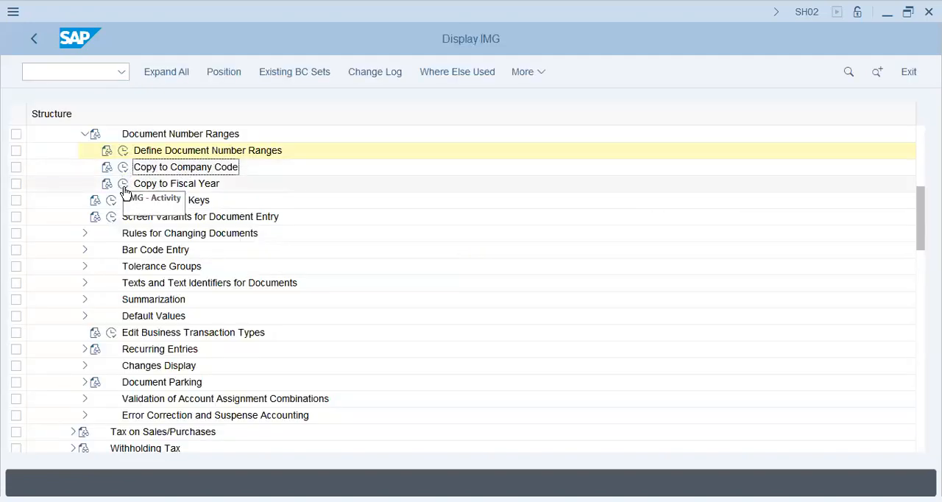
{"action": "left_click", "coordinate": [123, 185]}
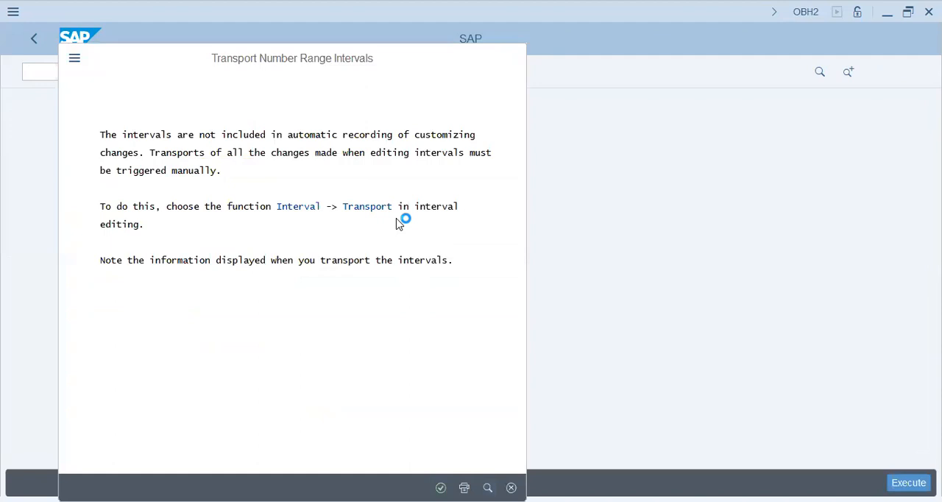
{"action": "key", "text": "Return"}
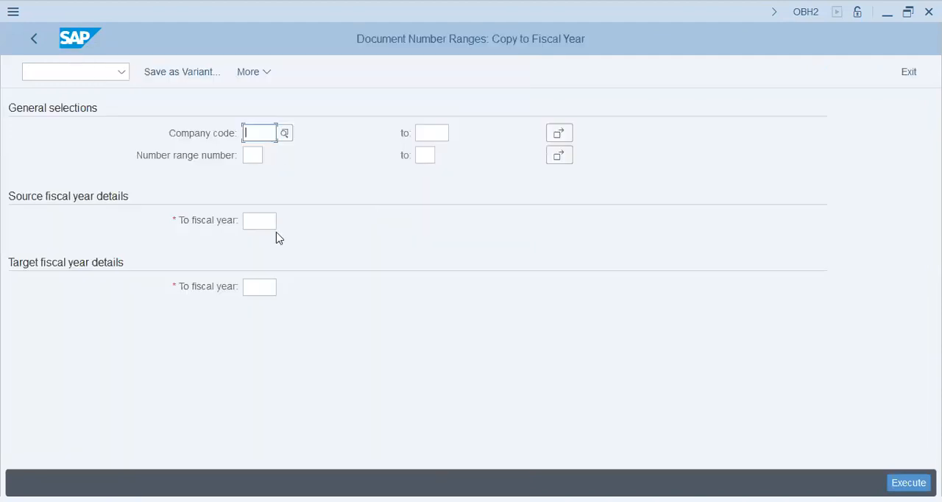
Enter company code t59x as the selection for copying the document number ranges.
{"action": "type", "text": "t59x"}
{"action": "key", "text": "Down"}
{"action": "key", "text": "Down"}
{"action": "key", "text": "Down"}
{"action": "key", "text": "Up"}
{"action": "key", "text": "Up"}
{"action": "key", "text": "Up"}
{"action": "key", "text": "Down"}
{"action": "key", "text": "Down"}
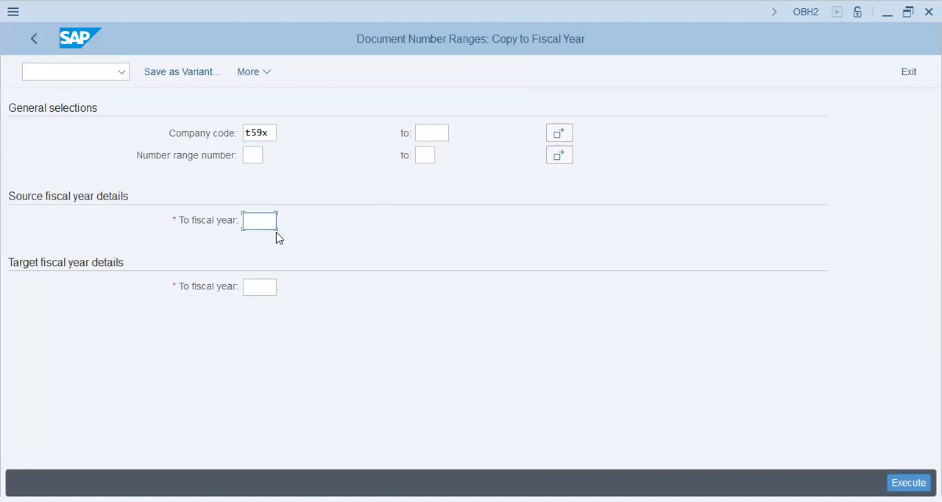
Try to copy company code t59x's document number ranges from fiscal year 2023 to 2024, confirm the change and return to the IMG.
{"action": "type", "text": "2023"}
{"action": "key", "text": "Down"}
{"action": "type", "text": "2023"}
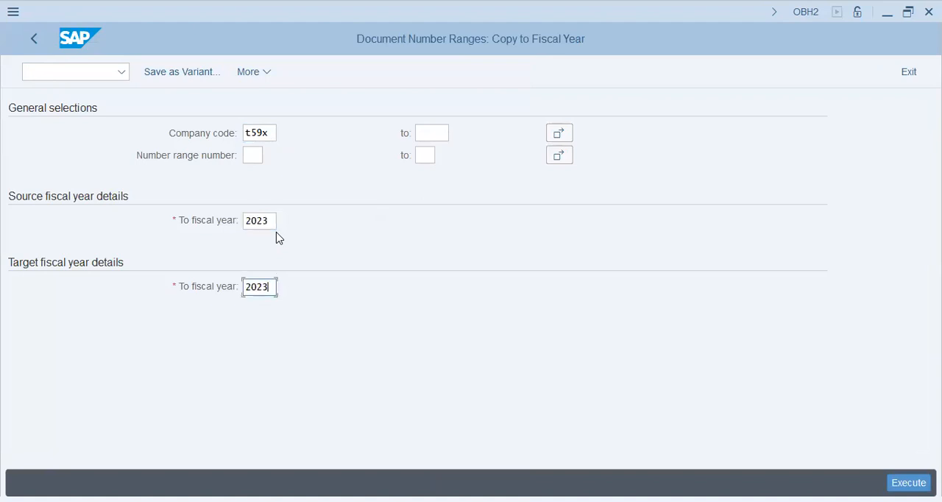
{"action": "key", "text": "BackSpace"}
{"action": "type", "text": "4"}
{"action": "key", "text": "Return"}
{"action": "left_click", "coordinate": [891, 476]}
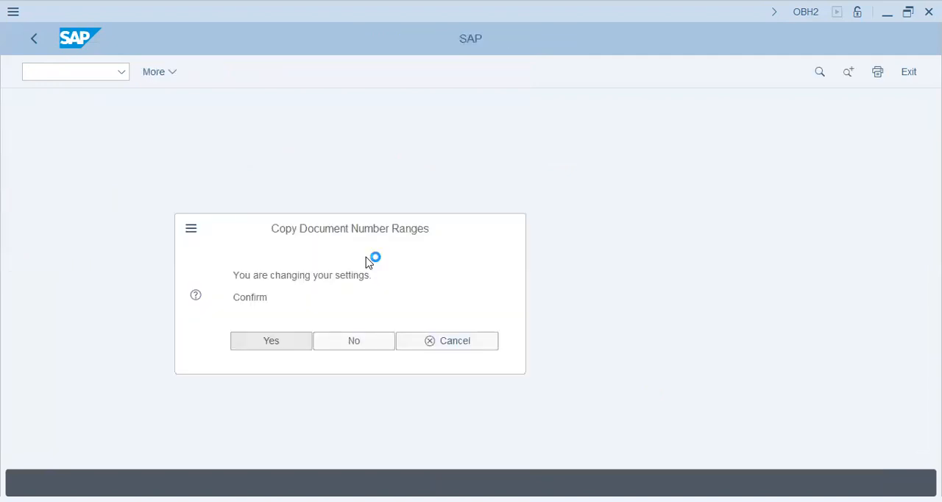
{"action": "key", "text": "Return"}
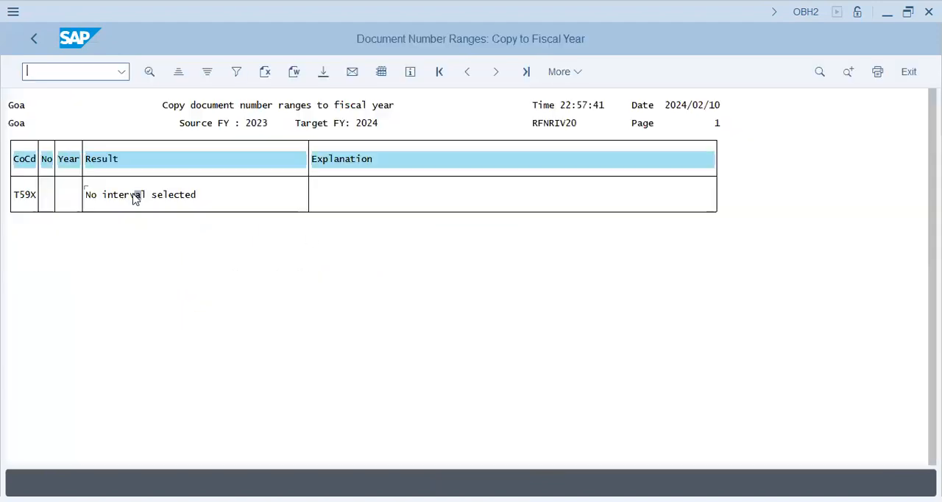
{"action": "left_click", "coordinate": [36, 38]}
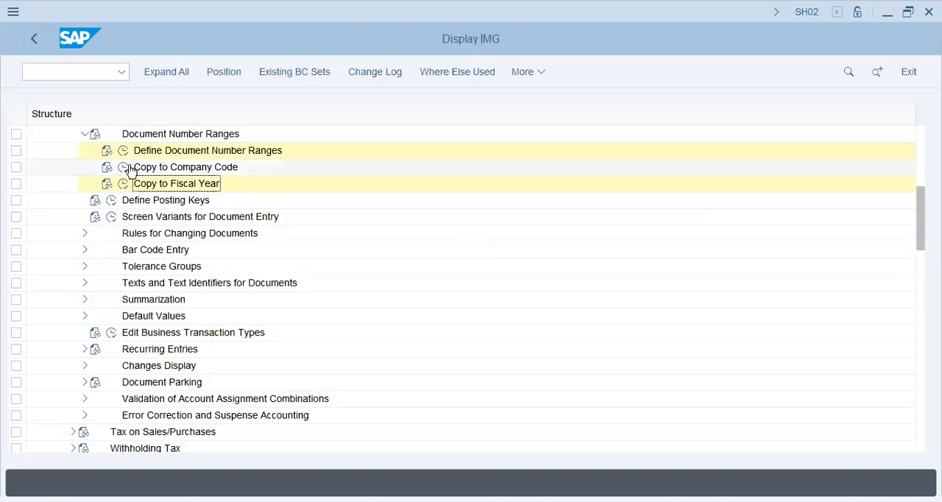
Run the Copy to Company Code activity, acknowledge the transport notice and restrict the selection to fiscal year 2024.
{"action": "left_click", "coordinate": [124, 168]}
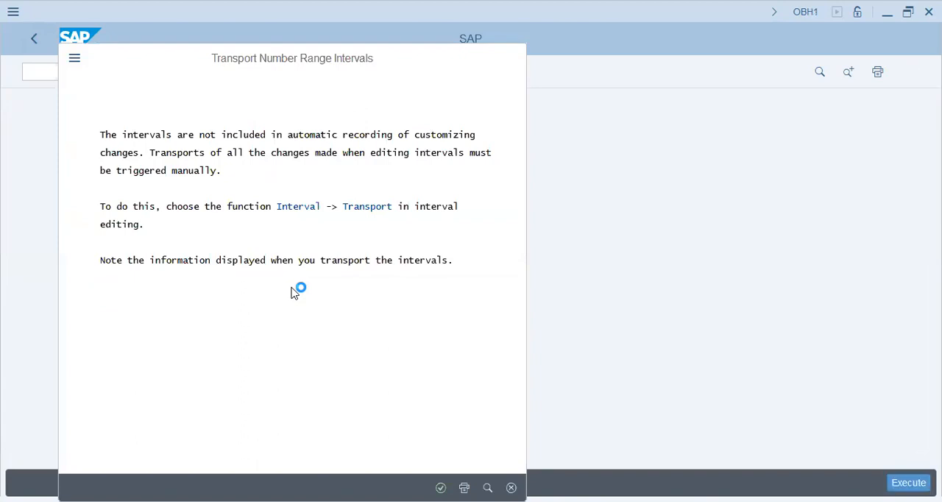
{"action": "key", "text": "Return"}
{"action": "key", "text": "Tab"}
{"action": "type", "text": "2024"}
{"action": "key", "text": "Tab"}
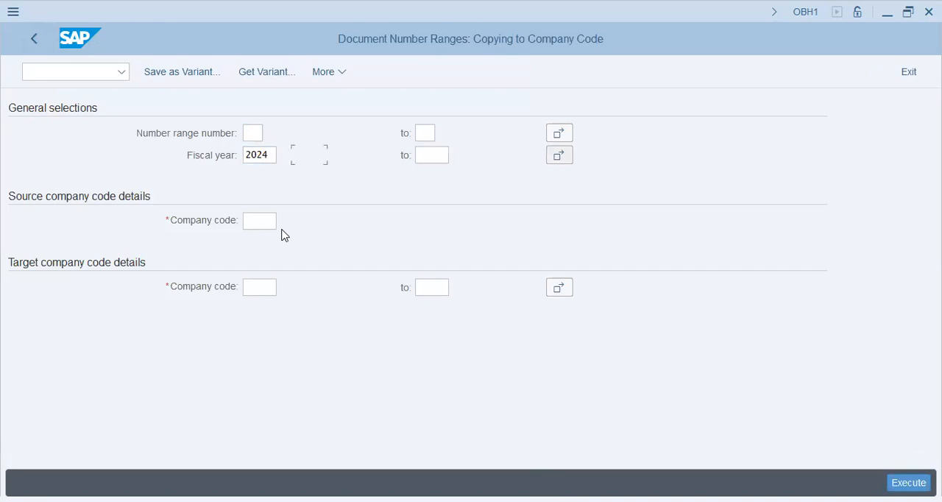
Try to copy the 2024 document number ranges from source company code aa42 to target company code t59x.
{"action": "key", "text": "Tab"}
{"action": "type", "text": "aa42"}
{"action": "key", "text": "Tab"}
{"action": "key", "text": "shift+Tab"}
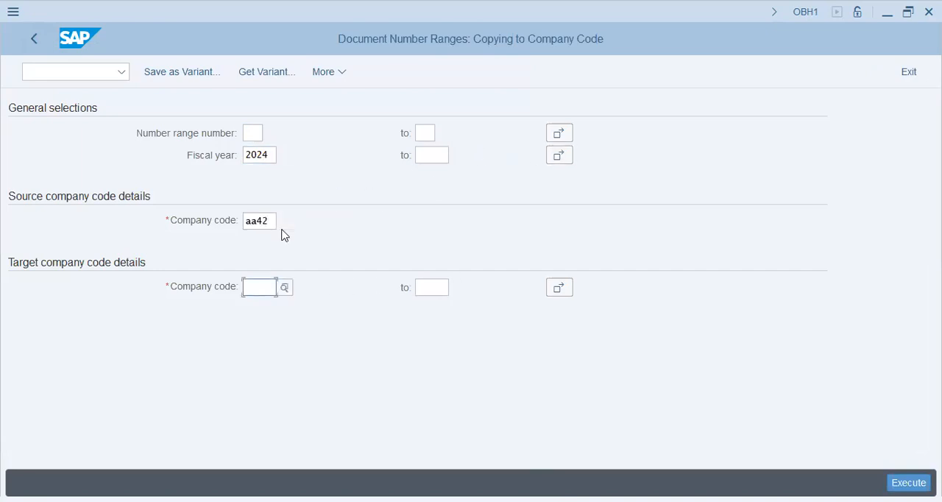
{"action": "type", "text": "t59x"}
{"action": "key", "text": "Return"}
{"action": "key", "text": "F8"}
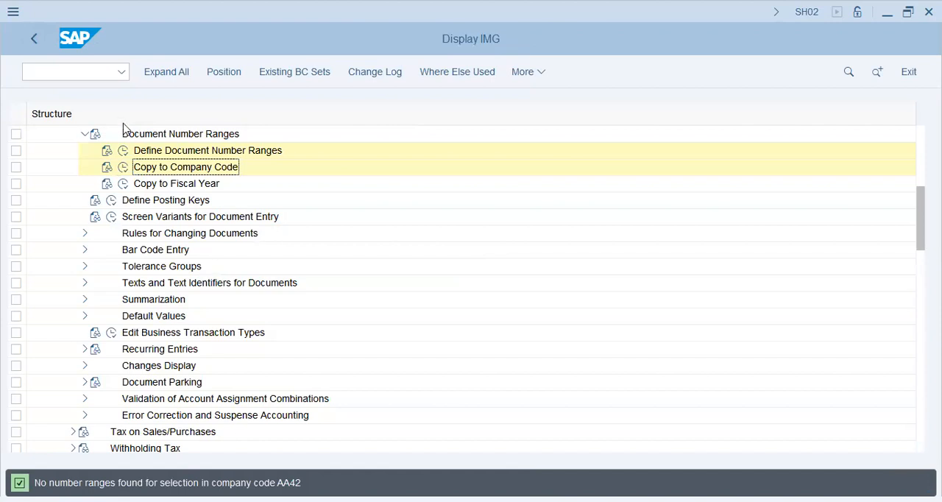
Run Copy to Company Code for fiscal year 2023 from company code aa42 to t59x, confirm the change and return to the IMG.
{"action": "left_click", "coordinate": [125, 168]}
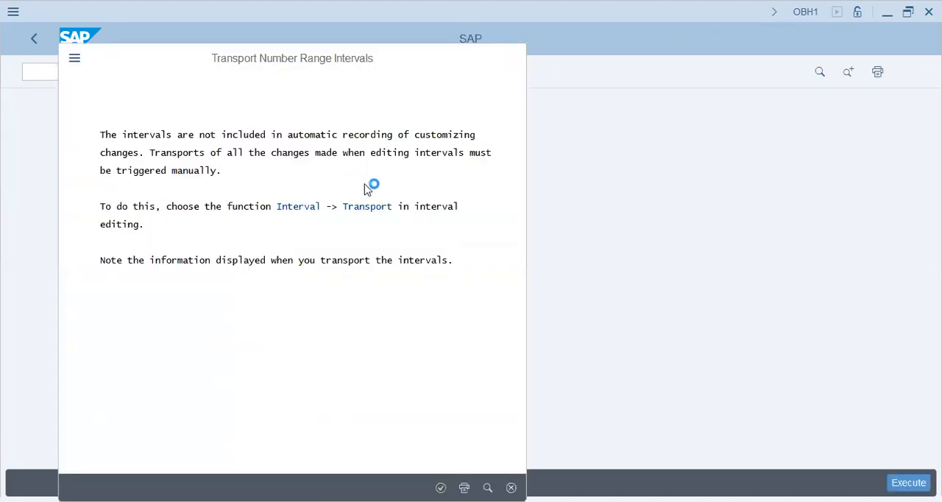
{"action": "key", "text": "Down"}
{"action": "type", "text": "2023"}
{"action": "key", "text": "Tab"}
{"action": "key", "text": "Tab"}
{"action": "key", "text": "Tab"}
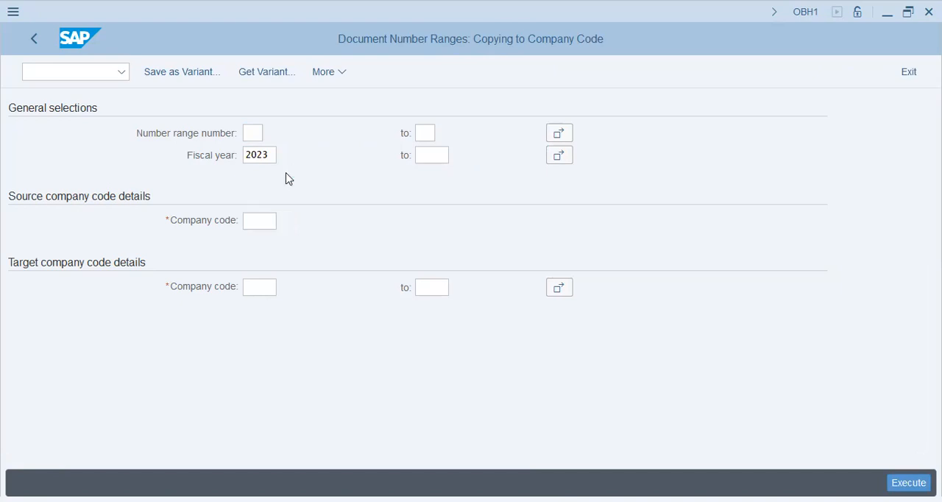
{"action": "type", "text": "t59x"}
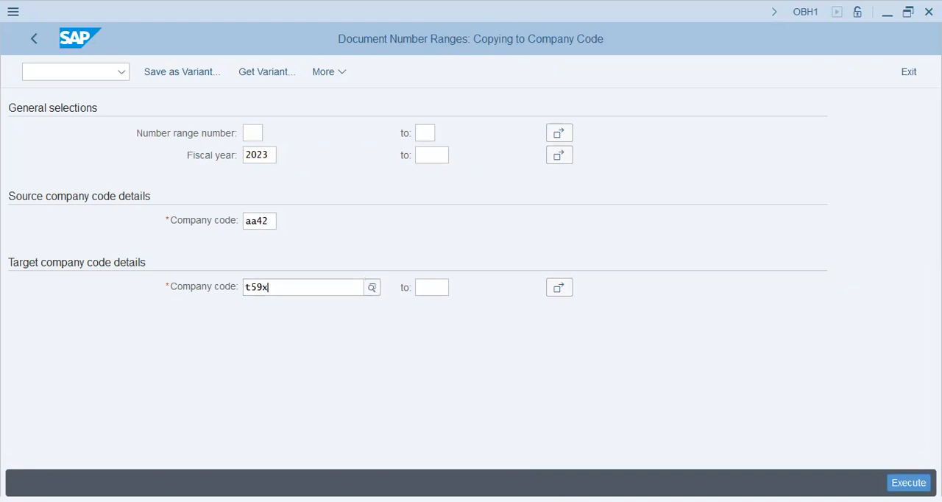
{"action": "key", "text": "Return"}
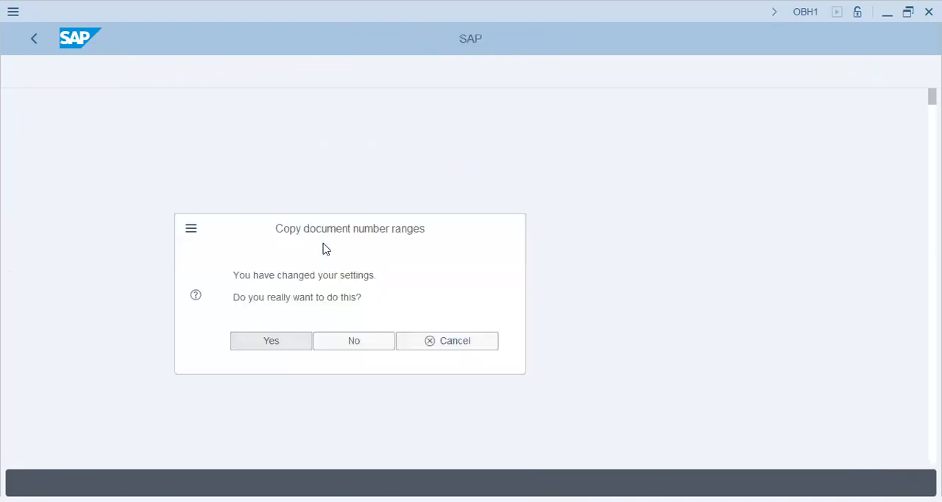
{"action": "key", "text": "Return"}
{"action": "left_click", "coordinate": [172, 269]}
{"action": "left_click", "coordinate": [37, 38]}
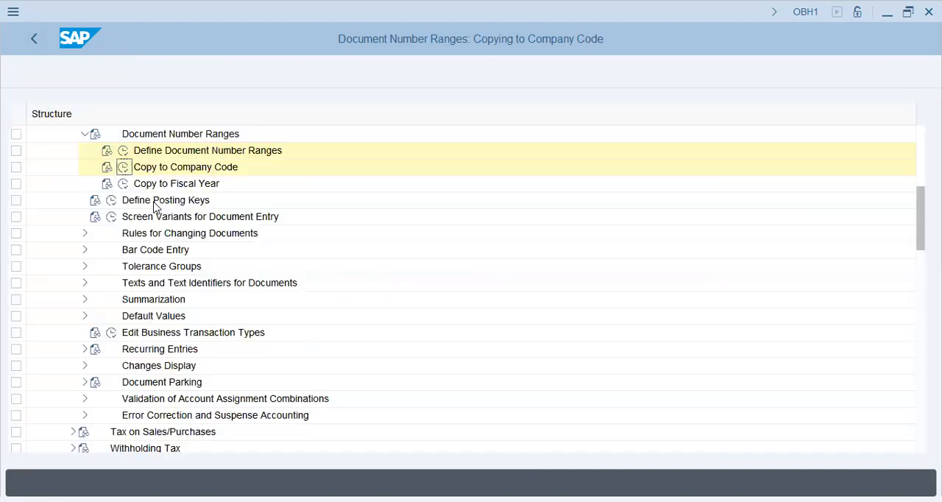
Run the Copy to Fiscal Year activity, acknowledge the transport notice and enter company code t59x.
{"action": "left_click", "coordinate": [123, 183]}
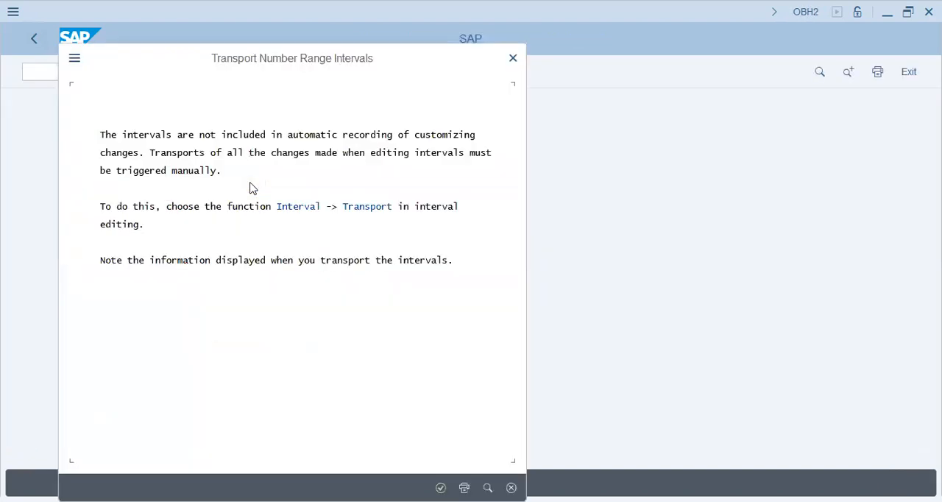
{"action": "key", "text": "Return"}
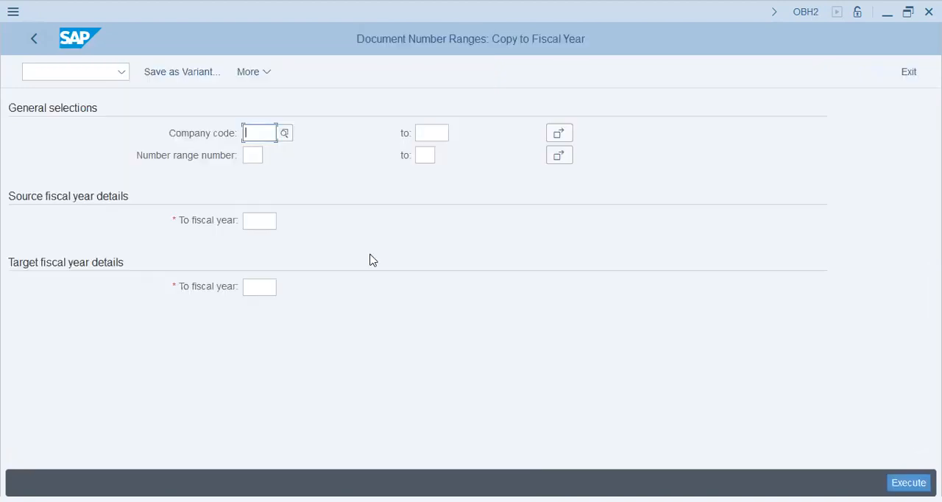
{"action": "type", "text": "t59x"}
{"action": "key", "text": "Tab"}
{"action": "key", "text": "Tab"}
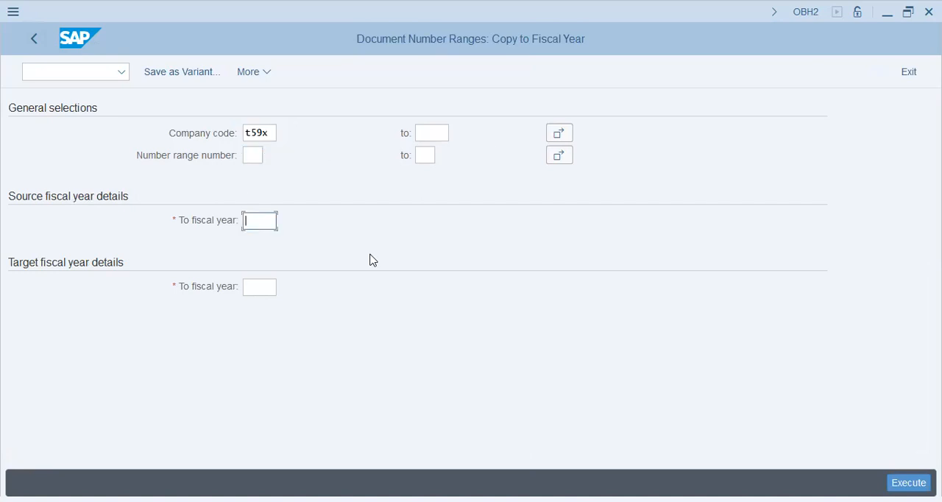
Copy the document number ranges from source fiscal year 2023 to target fiscal year 2024, confirm the change and leave the activity.
{"action": "type", "text": "2023"}
{"action": "key", "text": "Tab"}
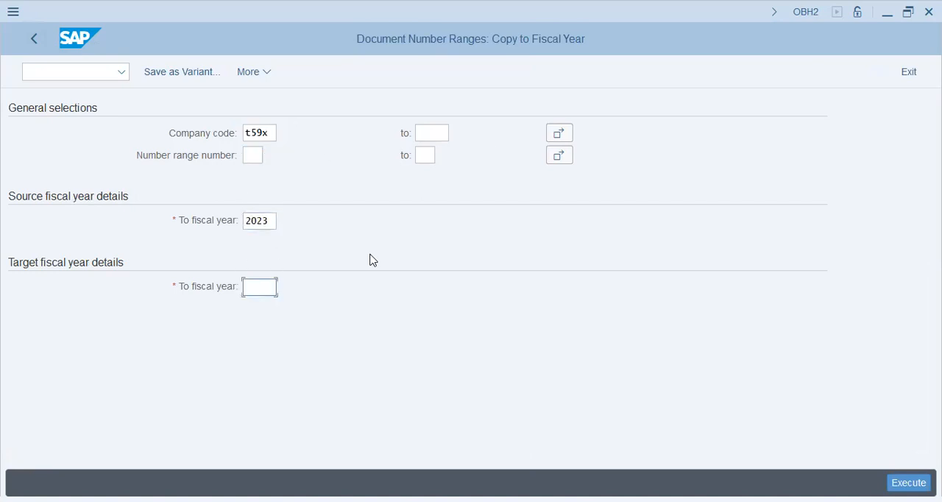
{"action": "type", "text": "20"}
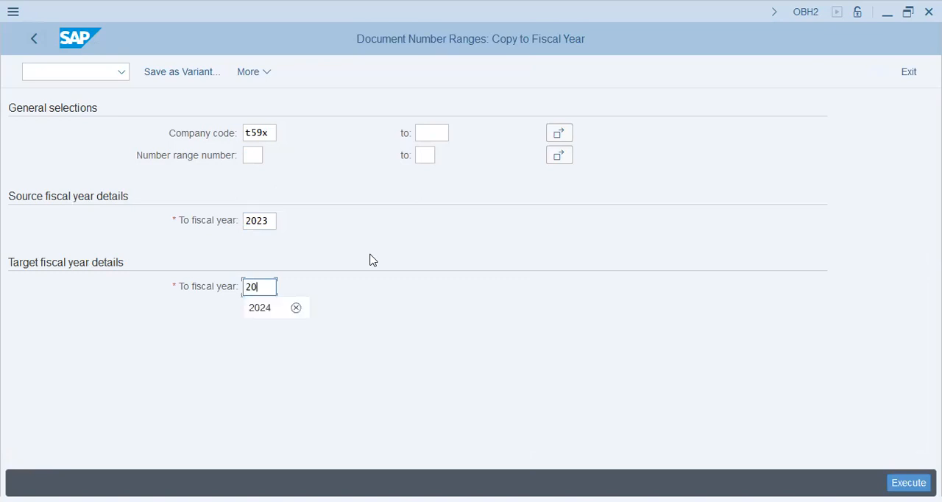
{"action": "type", "text": "24"}
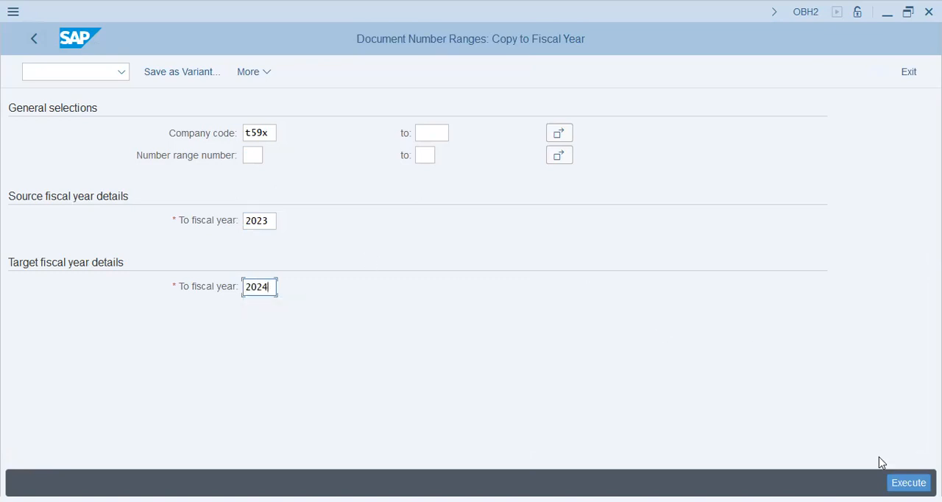
{"action": "left_click", "coordinate": [906, 482]}
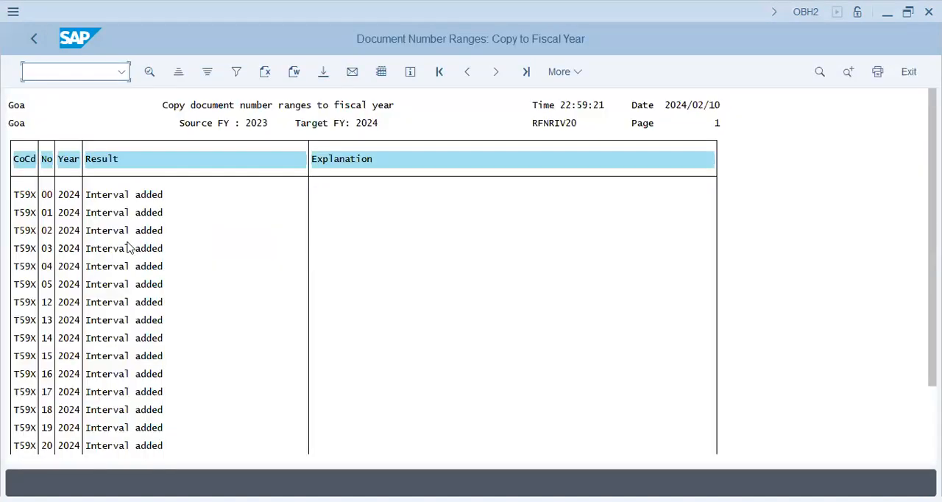
{"action": "left_click", "coordinate": [128, 248]}
{"action": "left_click", "coordinate": [35, 40]}
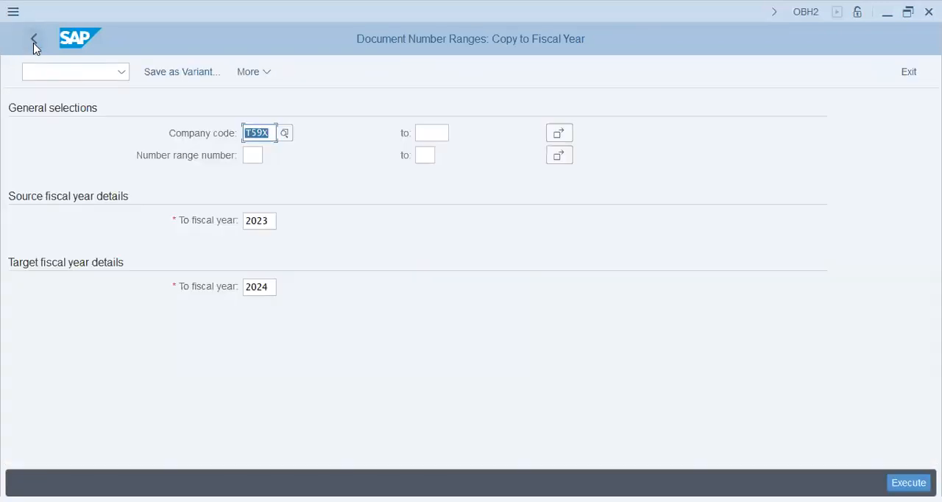
{"action": "left_click", "coordinate": [34, 42]}
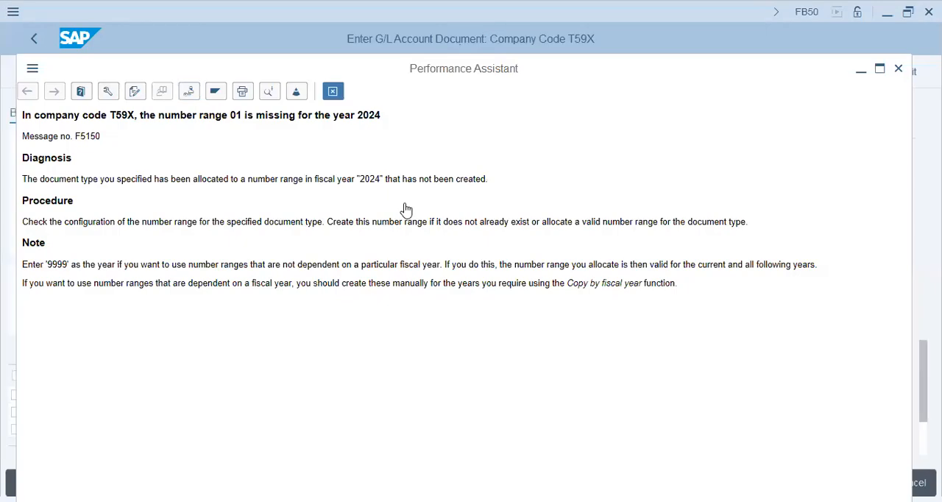
Close the message help, revalidate the G/L document past the warnings and view the details of the tolerance range error.
{"action": "key", "text": "Escape"}
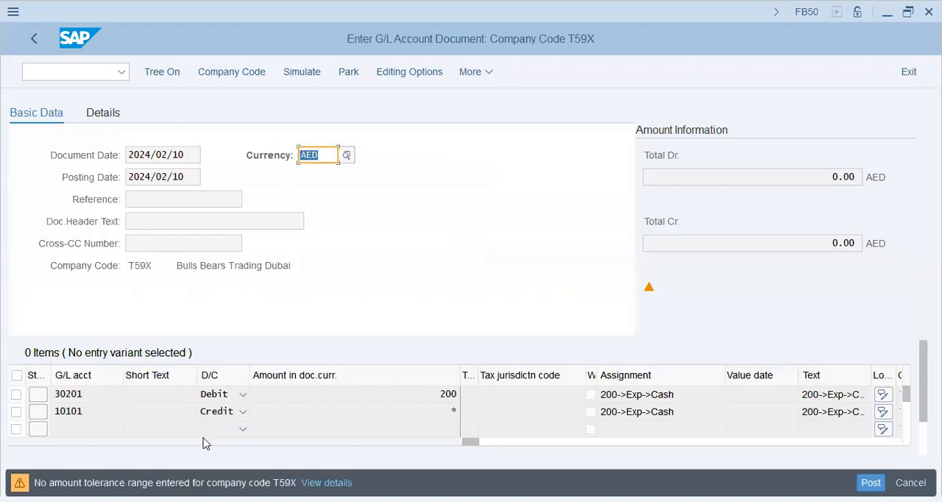
{"action": "key", "text": "Return"}
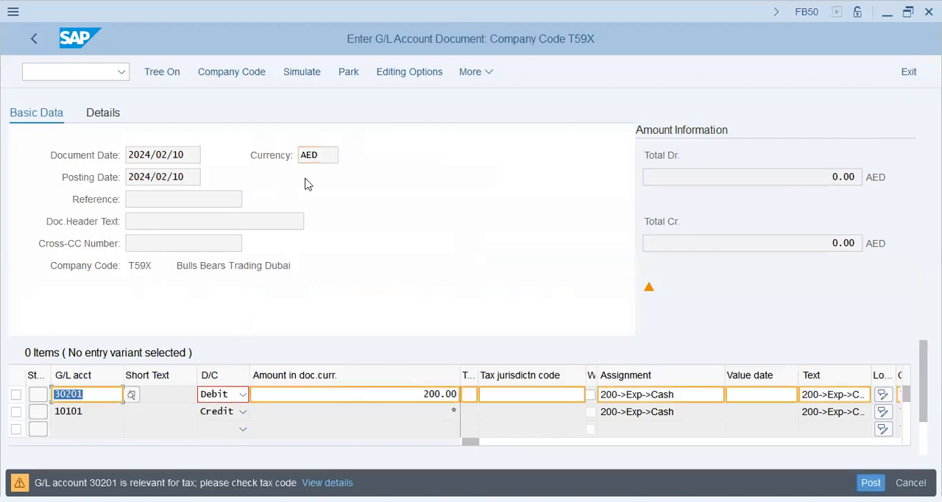
{"action": "key", "text": "Return"}
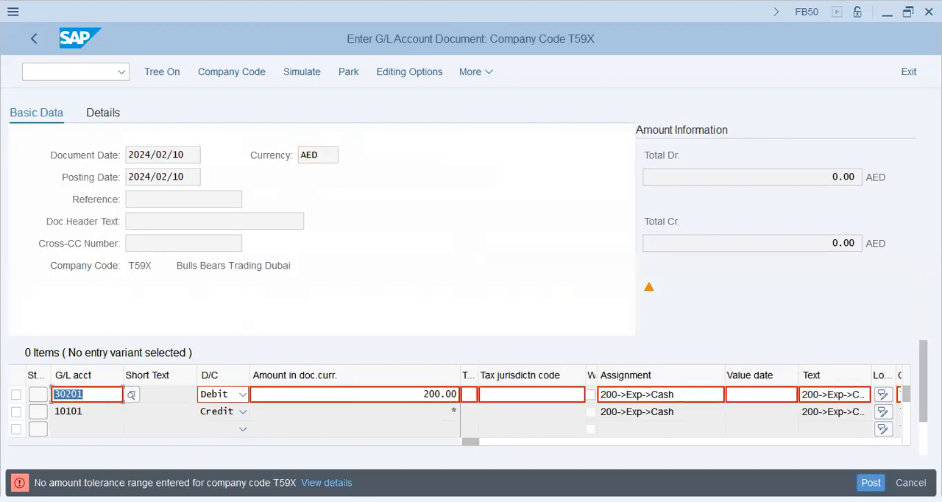
{"action": "key", "text": "Return"}
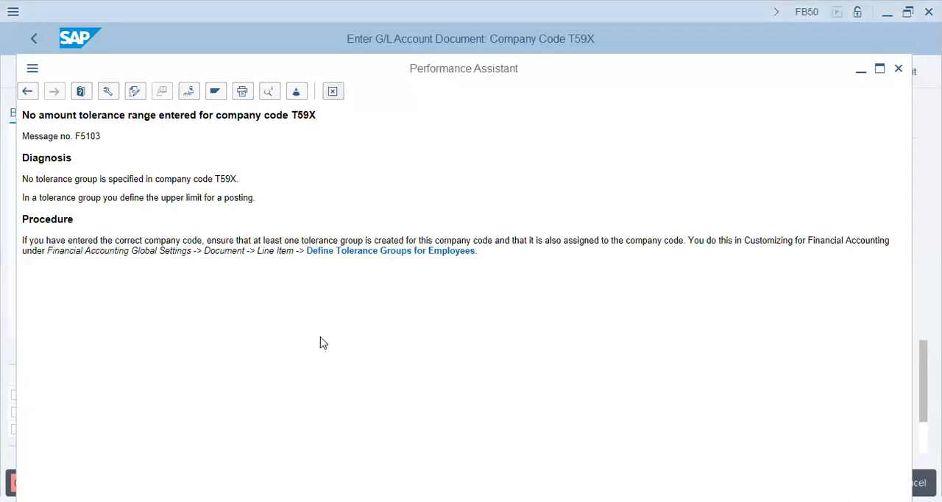
Go to Define Tolerance Groups for Employees and start a new entry for company code t59x with a blank group.
{"action": "left_click", "coordinate": [373, 251]}
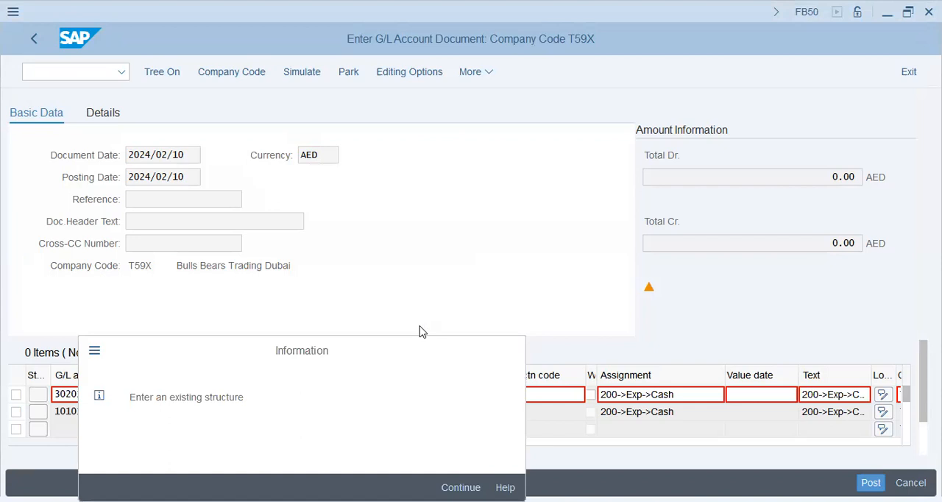
{"action": "left_click", "coordinate": [460, 487]}
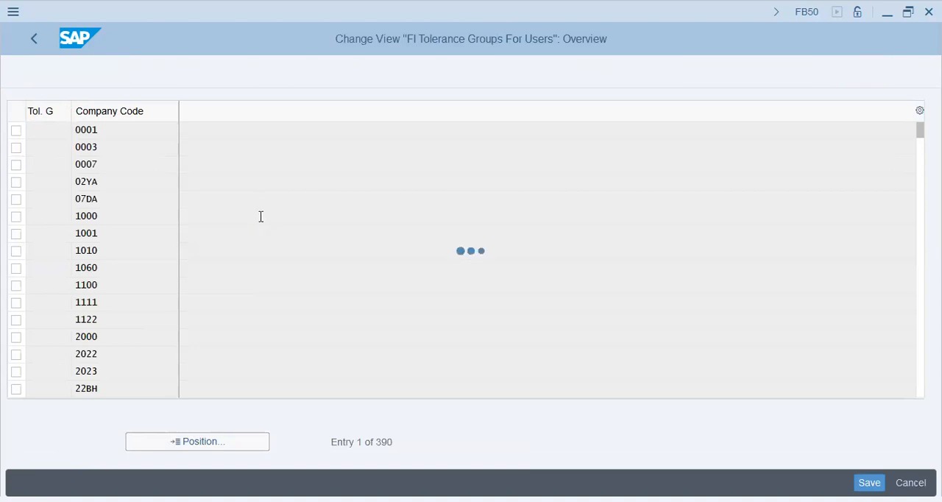
{"action": "key", "text": "Tab"}
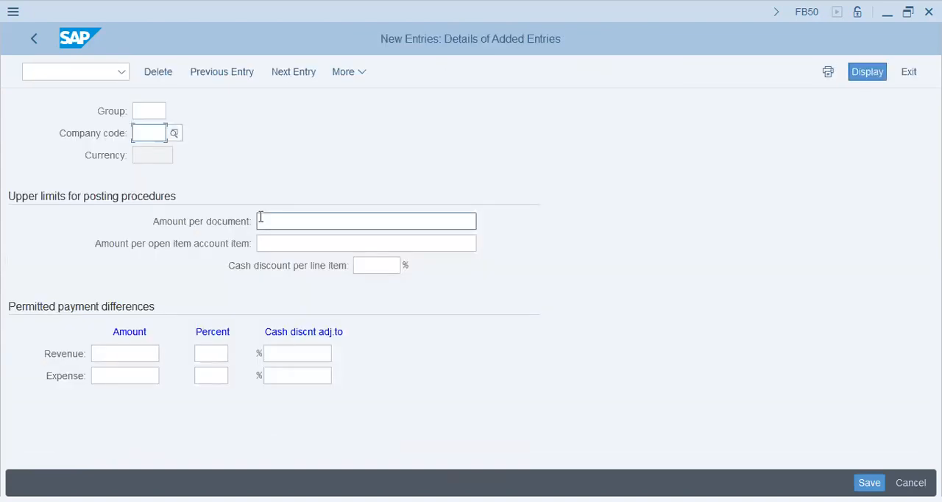
{"action": "type", "text": "t59x"}
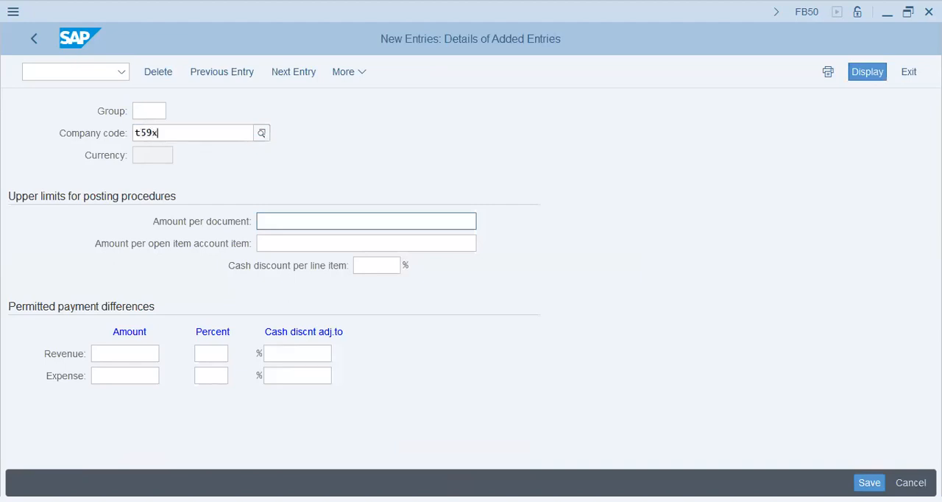
{"action": "left_click", "coordinate": [145, 109]}
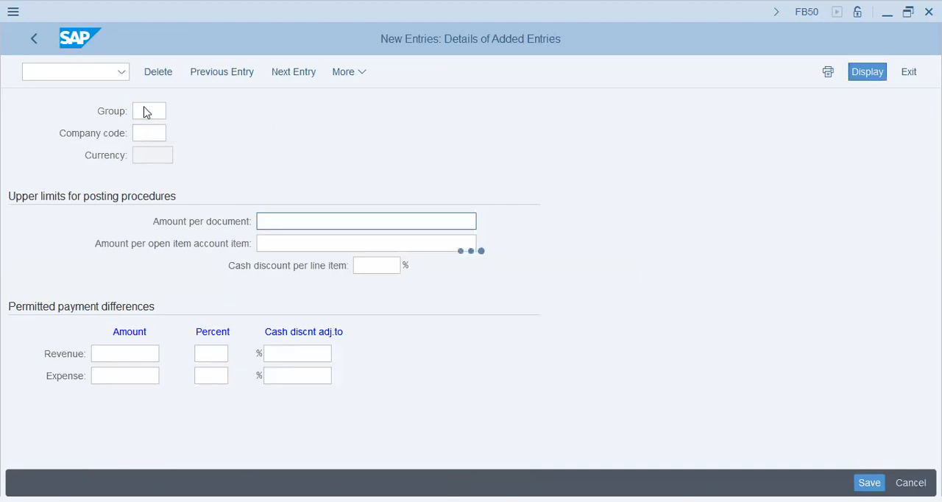
{"action": "left_click", "coordinate": [334, 221]}
{"action": "type", "text": "1"}
{"action": "key", "text": "Down"}
{"action": "key", "text": "Return"}
{"action": "left_click_drag", "start_coordinate": [420, 221], "coordinate": [515, 214]}
{"action": "left_click", "coordinate": [409, 215]}
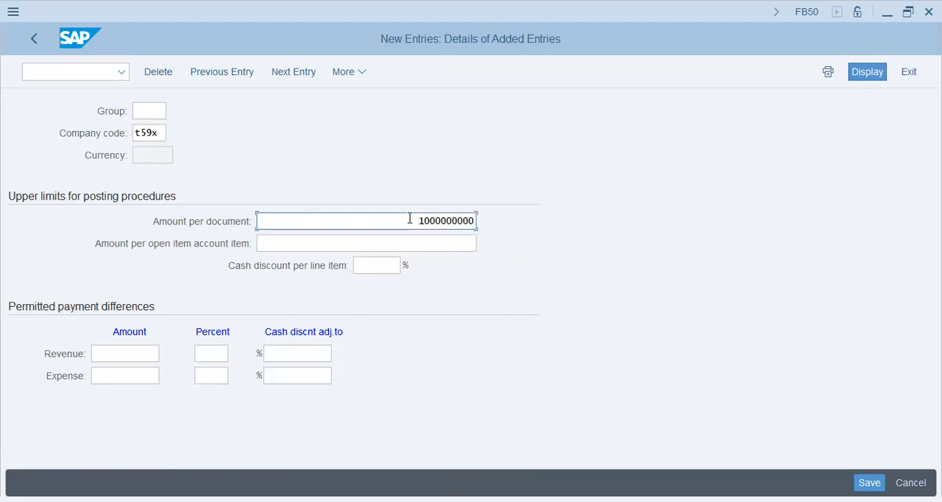
{"action": "double_click", "coordinate": [479, 219]}
Set the tolerance group's upper limit for the amount per open item account item to 100000.
{"action": "left_click", "coordinate": [454, 246]}
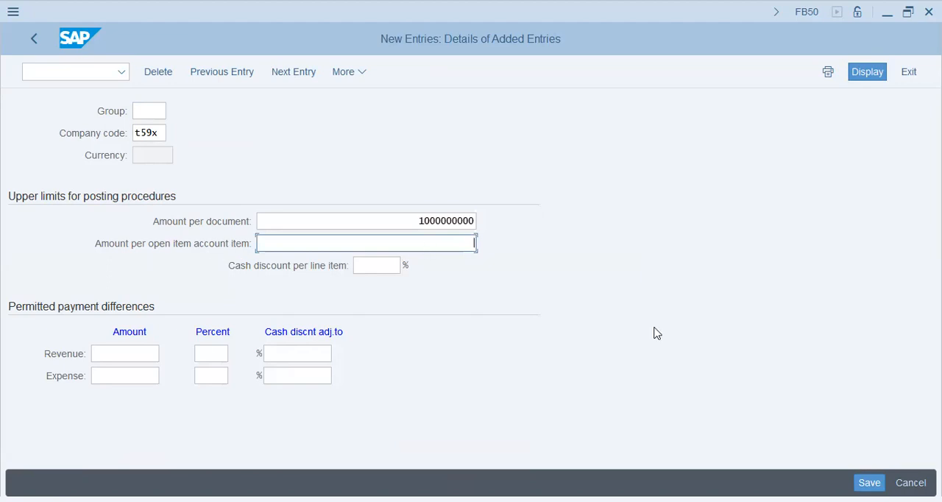
{"action": "key", "text": "space"}
{"action": "key", "text": "Down"}
{"action": "key", "text": "Return"}
{"action": "key", "text": "Tab"}
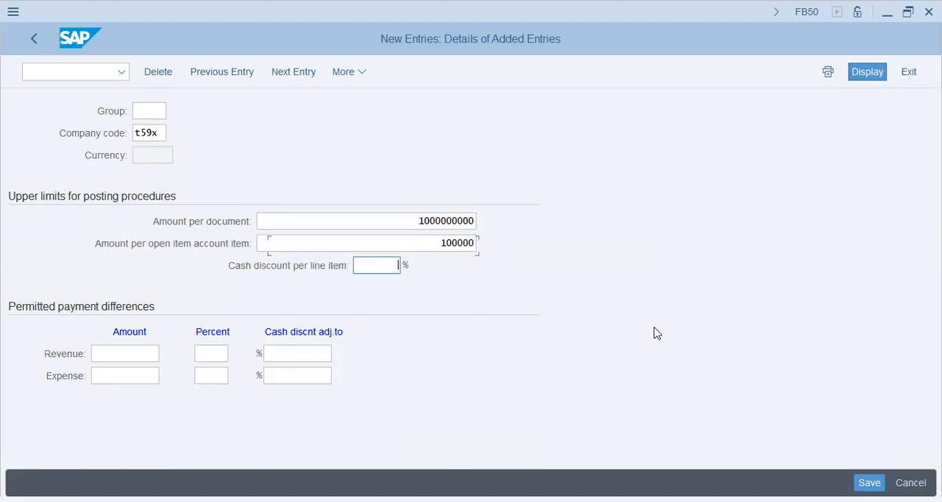
Set the tolerance group's cash discount per line item to 2 percent.
{"action": "type", "text": "2"}
{"action": "key", "text": "Return"}
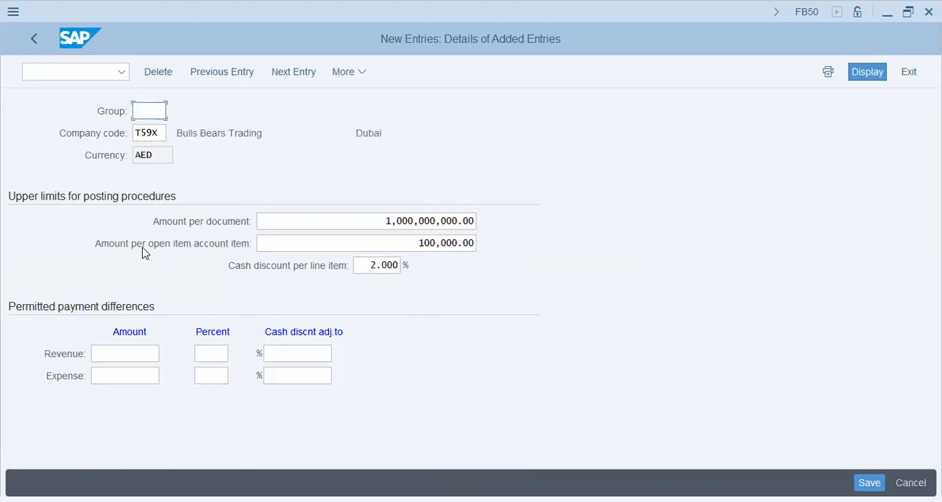
{"action": "left_click_drag", "start_coordinate": [410, 248], "coordinate": [519, 252]}
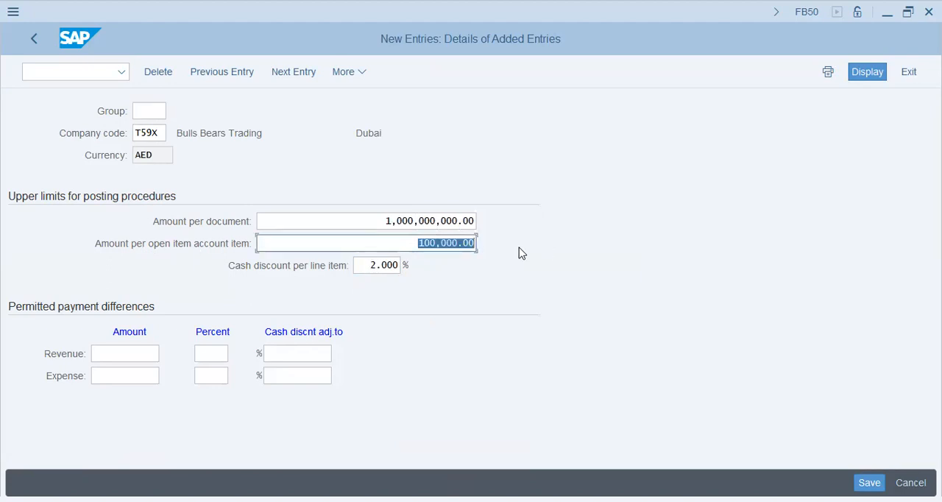
{"action": "left_click", "coordinate": [427, 250]}
{"action": "left_click_drag", "start_coordinate": [414, 248], "coordinate": [492, 248]}
{"action": "left_click", "coordinate": [418, 246]}
{"action": "left_click_drag", "start_coordinate": [418, 247], "coordinate": [497, 246]}
{"action": "left_click", "coordinate": [454, 248]}
{"action": "left_click_drag", "start_coordinate": [418, 247], "coordinate": [517, 252]}
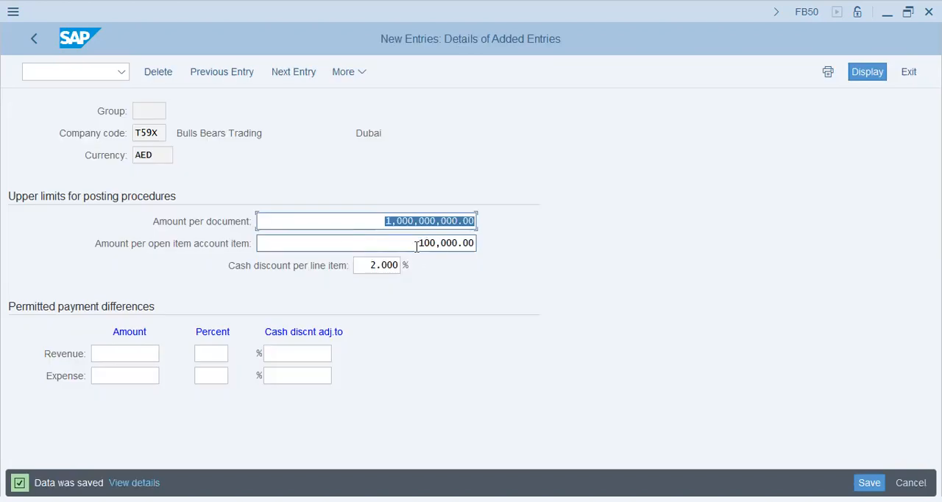
Save the tolerance group under customizing request SA2K901826 and return to the G/L document entry.
{"action": "left_click", "coordinate": [416, 246]}
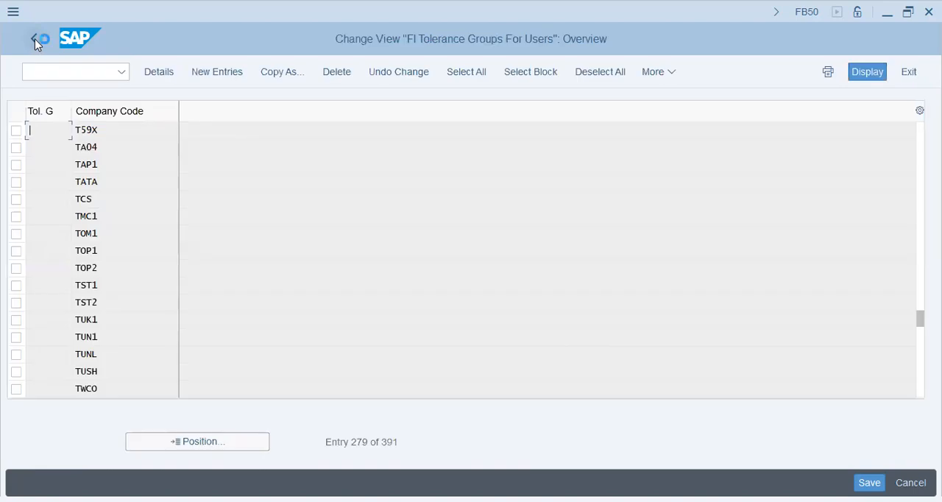
{"action": "left_click", "coordinate": [35, 38]}
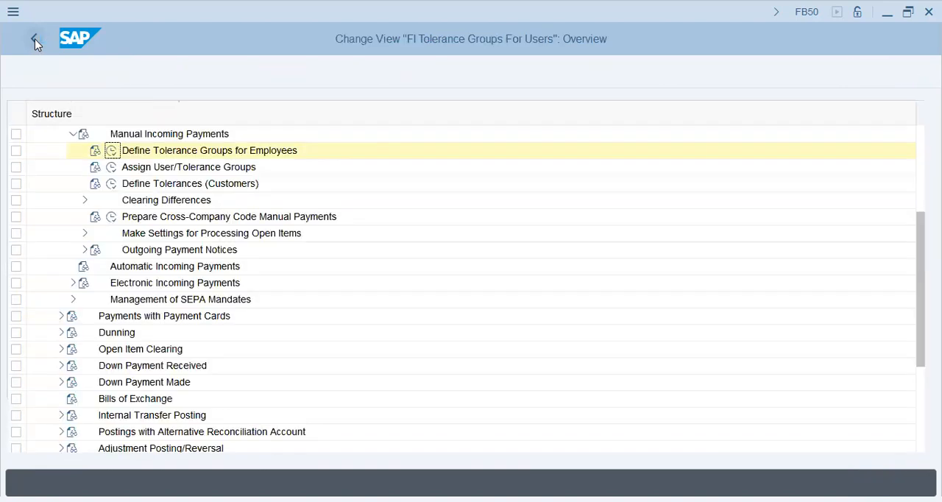
{"action": "double_click", "coordinate": [186, 162]}
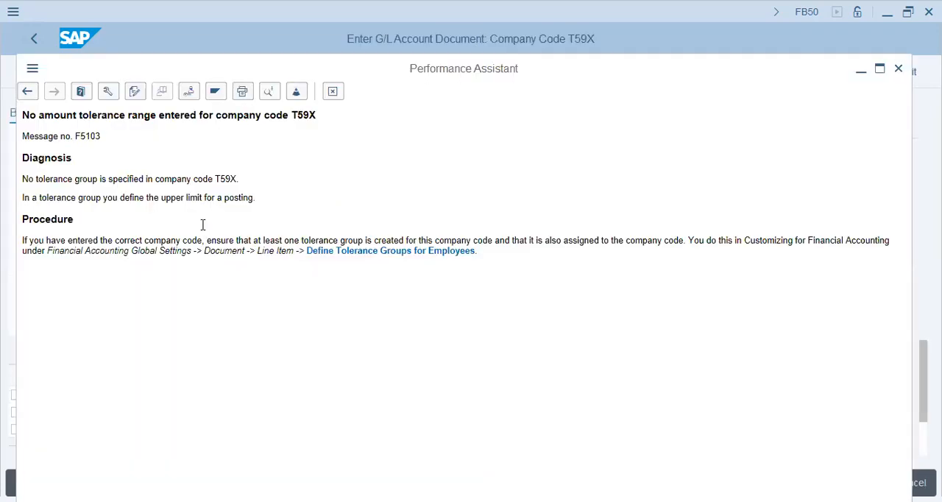
{"action": "key", "text": "Escape"}
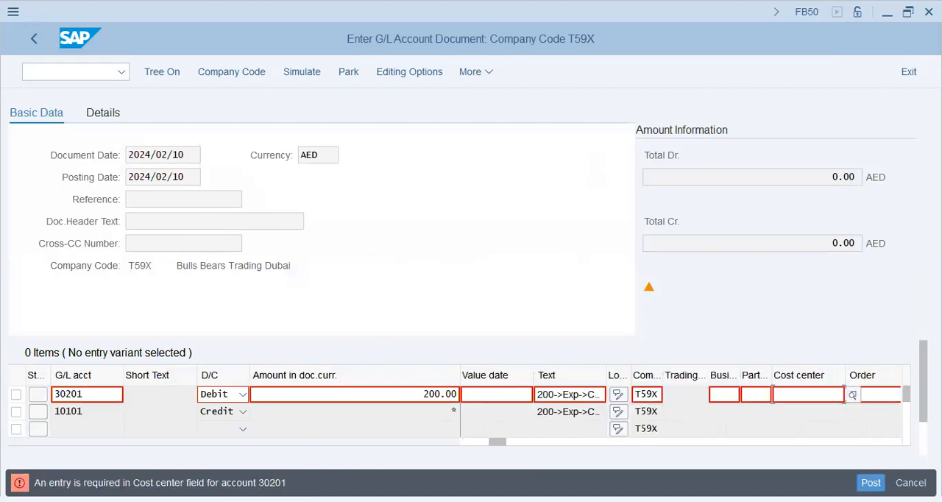
Search for a cost center in controlling area t59x and company code T59X for the 30201 expense line.
{"action": "left_click", "coordinate": [807, 405]}
{"action": "left_click", "coordinate": [852, 395]}
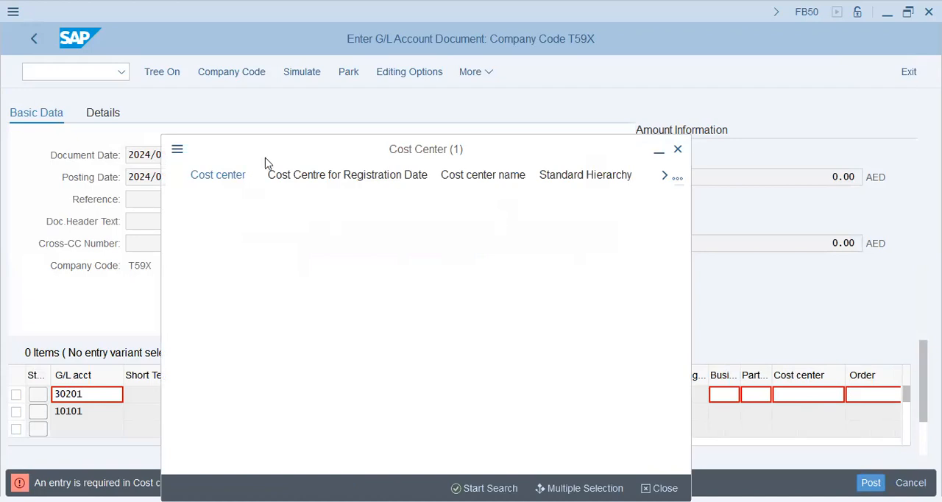
{"action": "key", "text": "alt+Tab"}
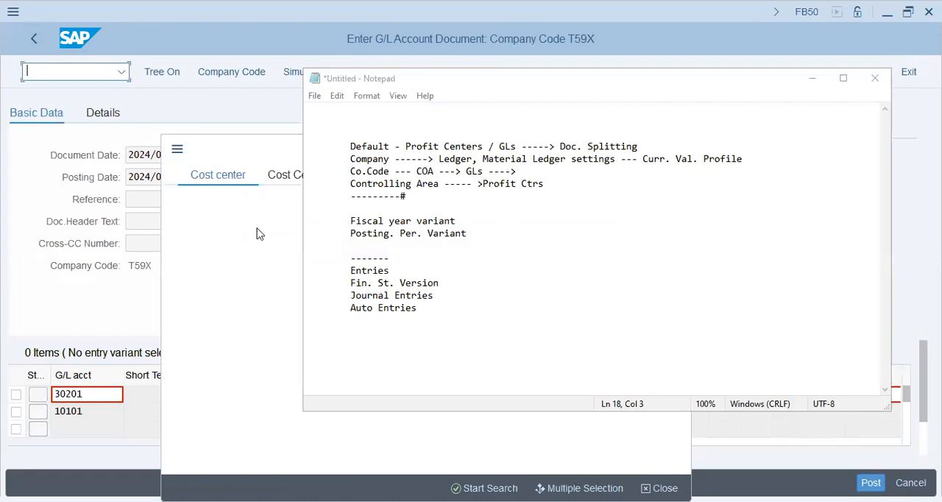
{"action": "key", "text": "alt+Tab"}
{"action": "type", "text": "t59x"}
{"action": "key", "text": "Tab"}
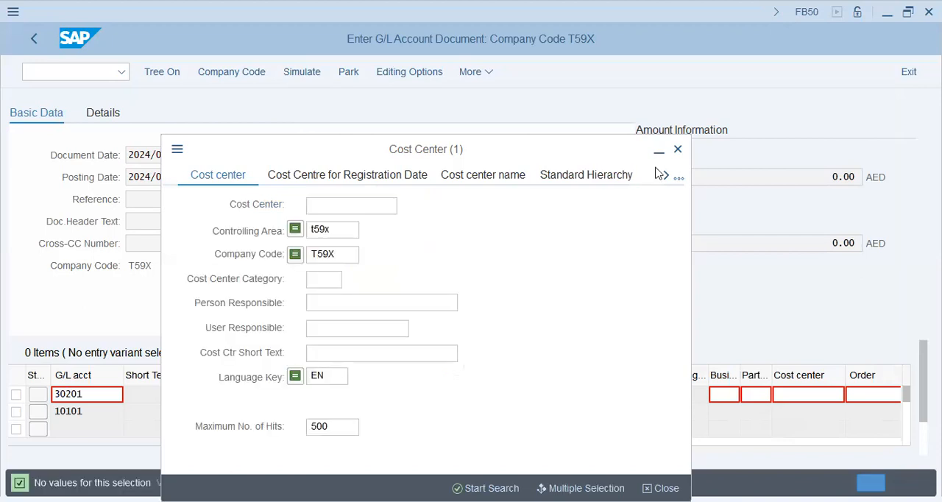
{"action": "left_click", "coordinate": [677, 150]}
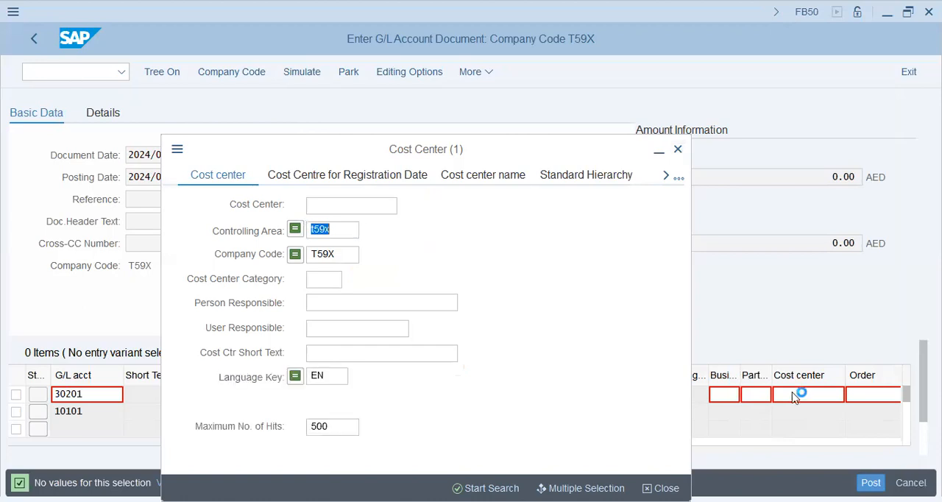
Open the cost center creation transaction KS01 in a new session.
{"action": "left_click", "coordinate": [79, 77]}
{"action": "type", "text": "/o"}
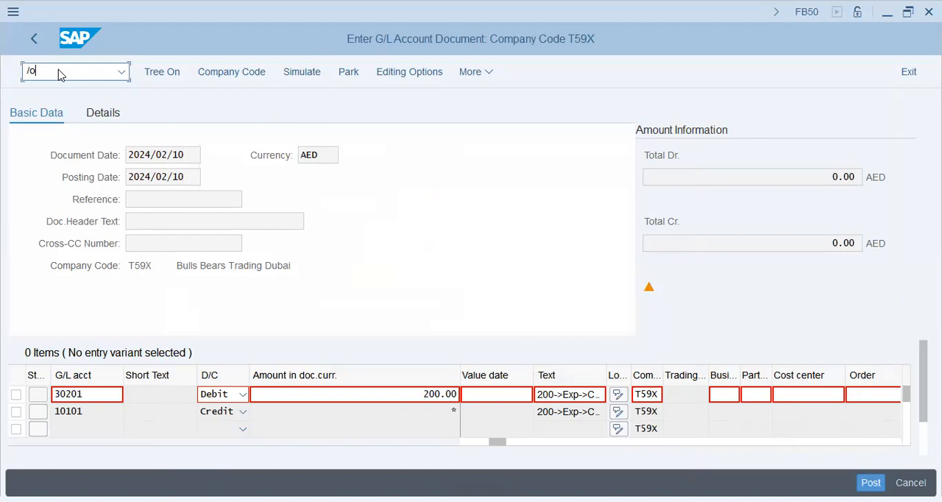
{"action": "type", "text": "ks01"}
{"action": "key", "text": "Return"}
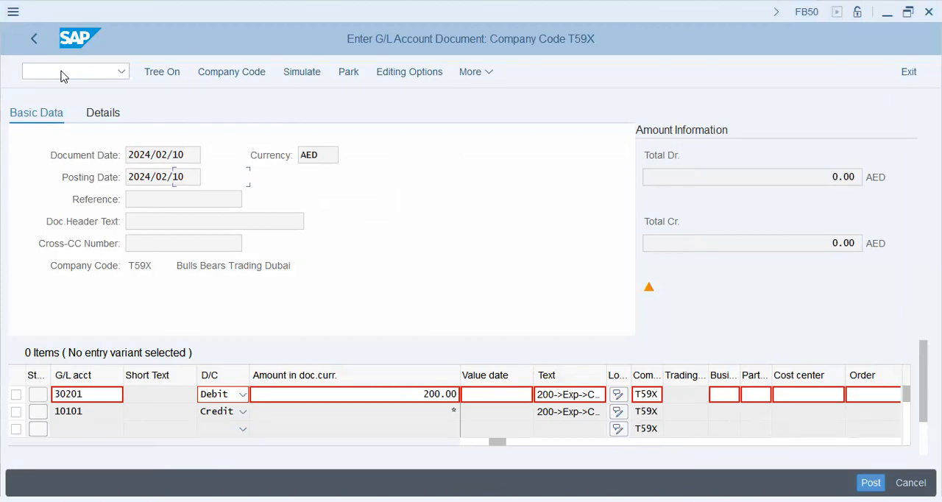
Set the controlling area to t59x with transaction OKKS.
{"action": "key", "text": "alt+Tab"}
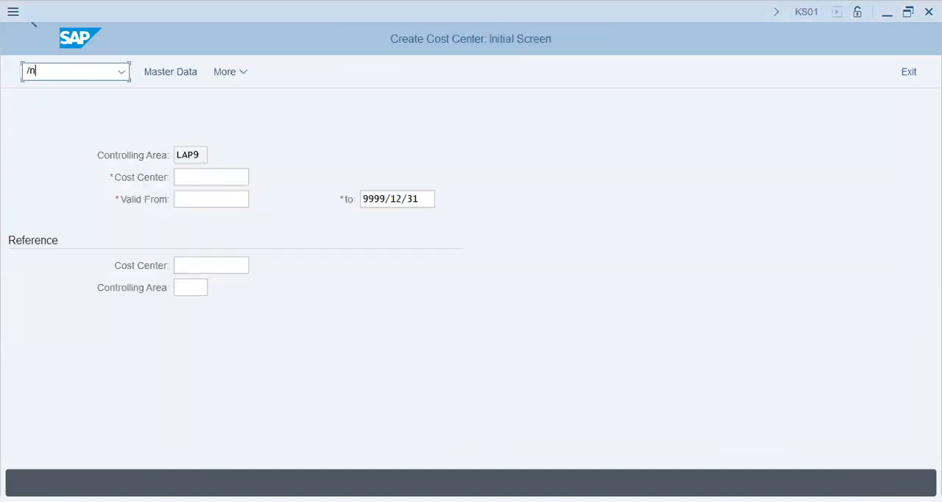
{"action": "type", "text": "okks"}
{"action": "key", "text": "Return"}
{"action": "type", "text": "t"}
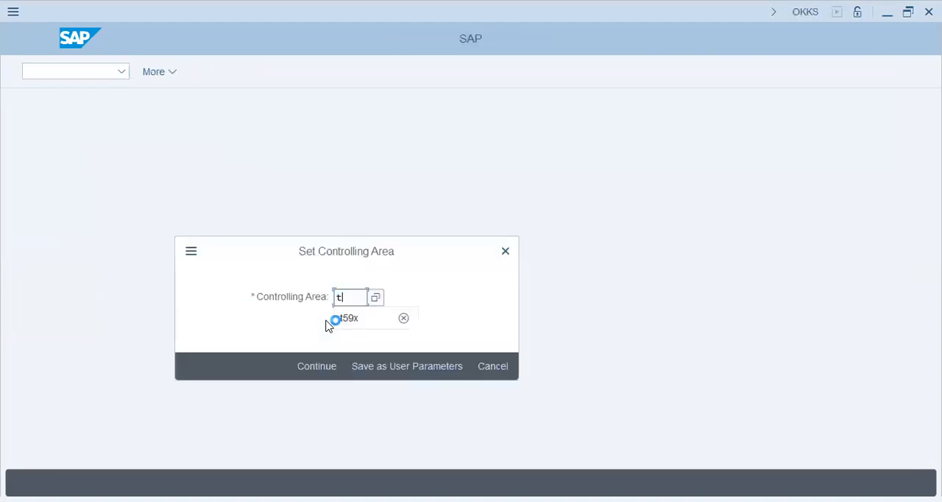
{"action": "left_click", "coordinate": [332, 321]}
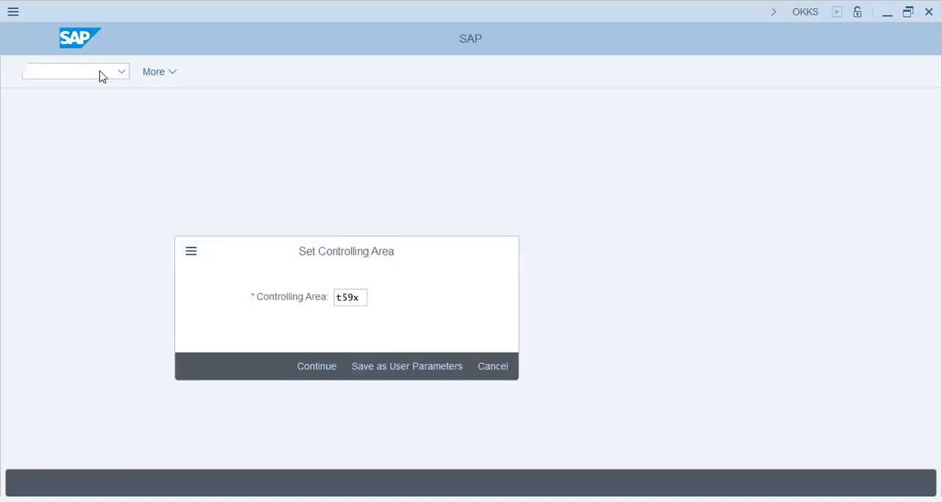
Start cost center exp in KS01 with valid-from date 01.01.2023 and try to open its master data.
{"action": "type", "text": "ks01"}
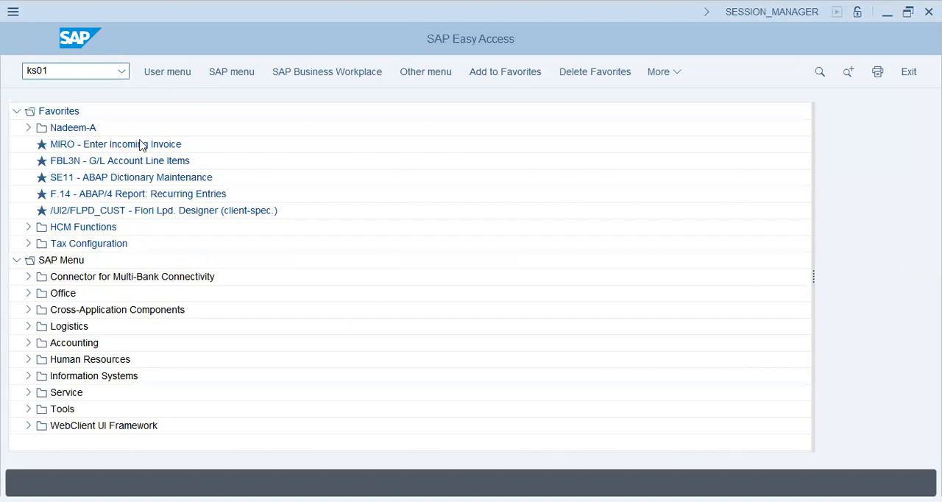
{"action": "key", "text": "Return"}
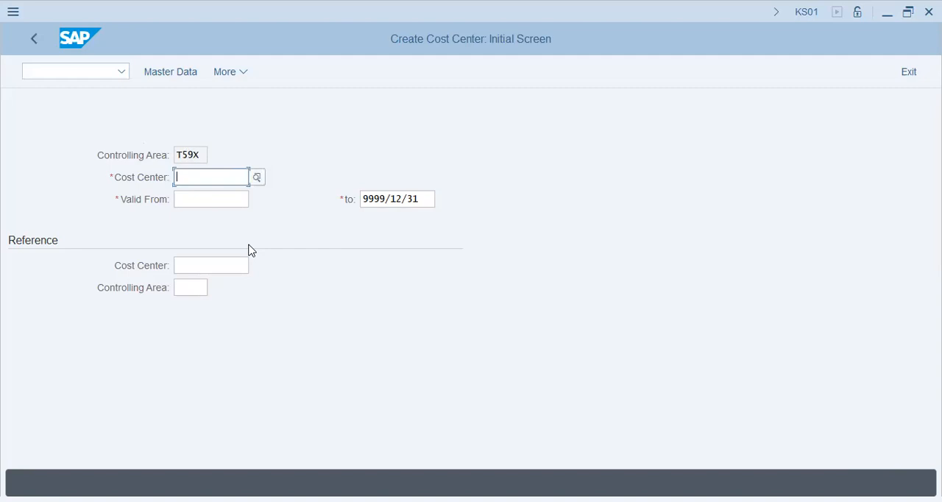
{"action": "type", "text": "exp"}
{"action": "key", "text": "Tab"}
{"action": "type", "text": "01.01.2024"}
{"action": "key", "text": "shift+Left"}
{"action": "type", "text": "3"}
{"action": "key", "text": "Tab"}
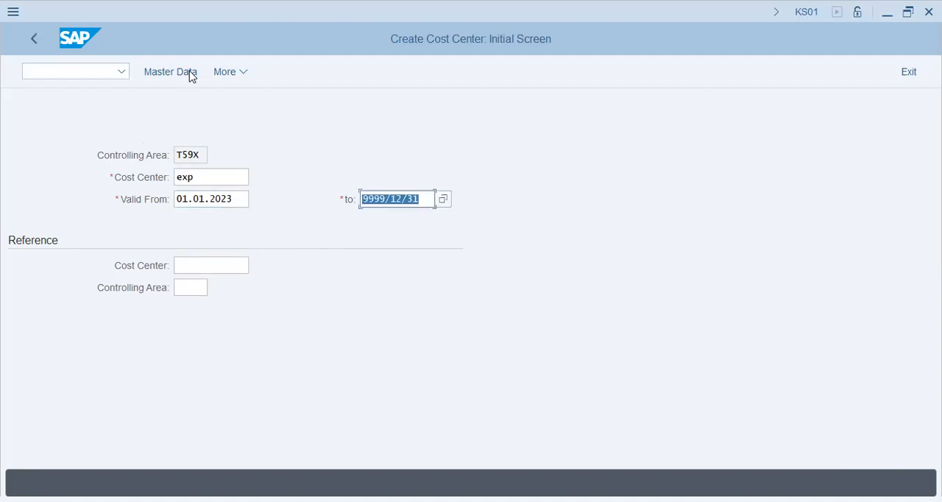
{"action": "left_click", "coordinate": [191, 74]}
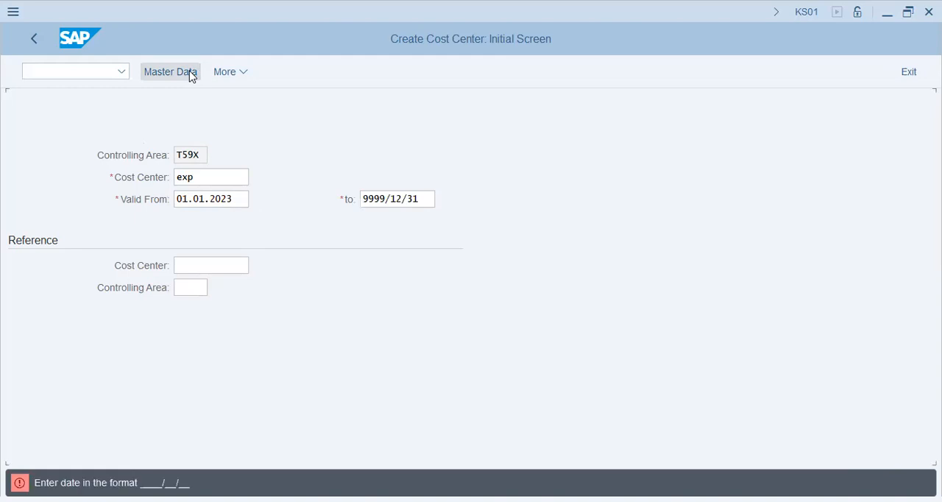
Change the cost center's valid-from date to 2023/01/01 and continue to its basic data.
{"action": "key", "text": "BackSpace"}
{"action": "type", "text": "2023."}
{"action": "key", "text": "BackSpace"}
{"action": "type", "text": "/01/01"}
{"action": "key", "text": "Return"}
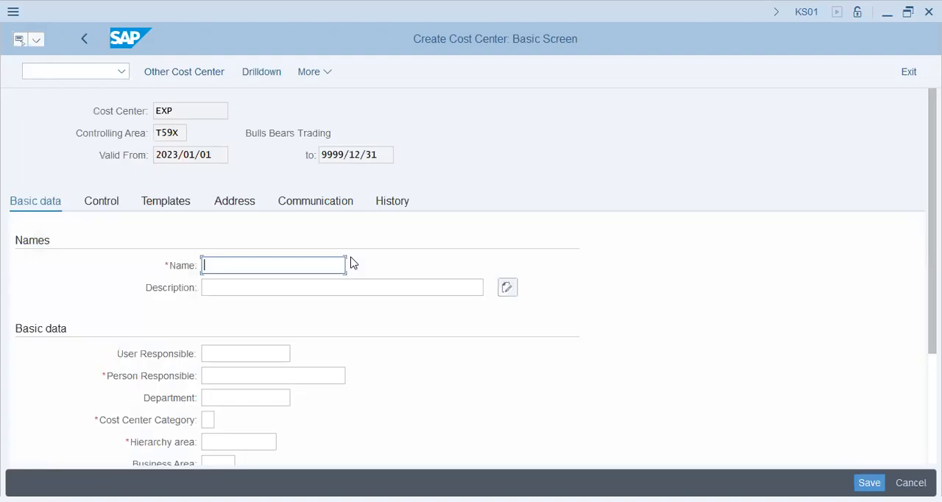
Name the cost center Gen.Expenses, describe it as General Expenses and fill in the person responsible.
{"action": "type", "text": "Gen.Expenses"}
{"action": "key", "text": "Tab"}
{"action": "type", "text": "General Expenses"}
{"action": "key", "text": "Tab"}
{"action": "key", "text": "Tab"}
{"action": "key", "text": "Tab"}
{"action": "type", "text": "jl"}
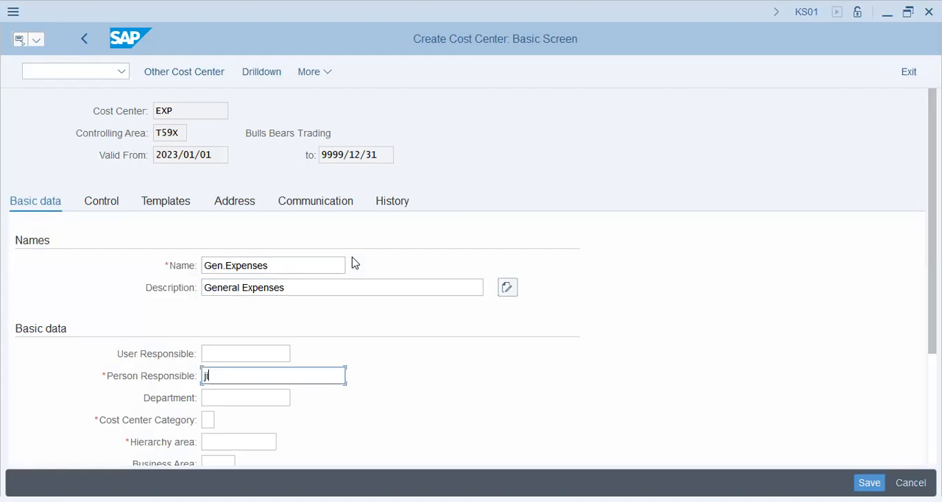
{"action": "type", "text": "m"}
Set the cost center category to W.
{"action": "key", "text": "Tab"}
{"action": "key", "text": "Tab"}
{"action": "key", "text": "Tab"}
{"action": "key", "text": "shift+Tab"}
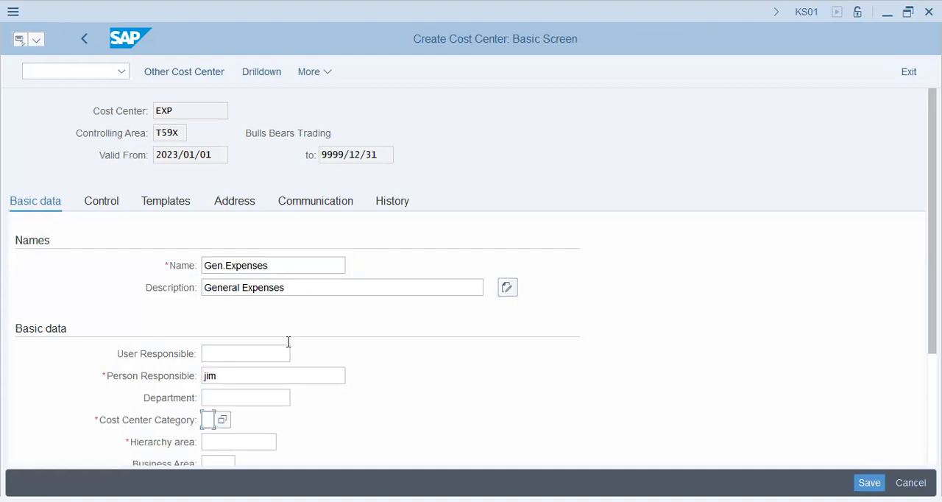
{"action": "scroll", "coordinate": [228, 382], "scroll_direction": "down", "scroll_amount": 1}
{"action": "left_click", "coordinate": [222, 368]}
{"action": "scroll", "coordinate": [352, 380], "scroll_direction": "down", "scroll_amount": 1}
{"action": "scroll", "coordinate": [352, 378], "scroll_direction": "down", "scroll_amount": 2}
{"action": "scroll", "coordinate": [301, 438], "scroll_direction": "down", "scroll_amount": 1}
{"action": "scroll", "coordinate": [287, 396], "scroll_direction": "down", "scroll_amount": 1}
Open the value search for the cost center's profit center.
{"action": "left_click", "coordinate": [287, 396]}
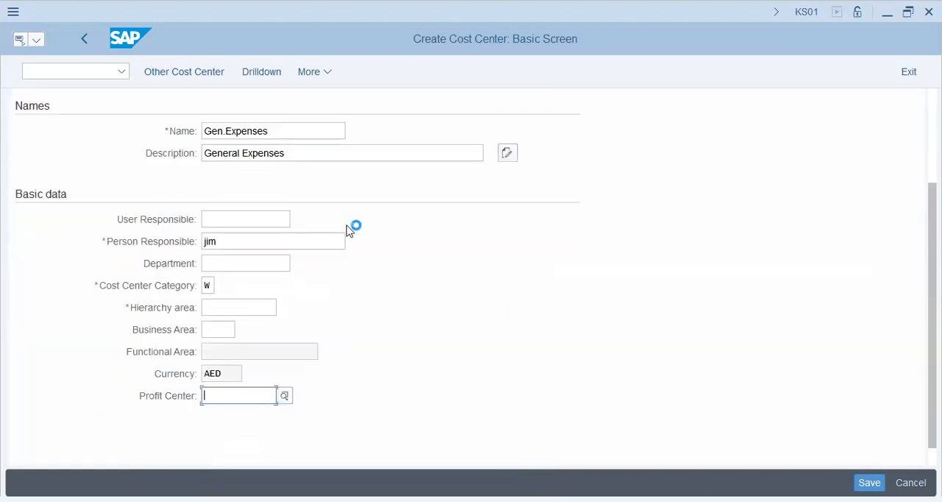
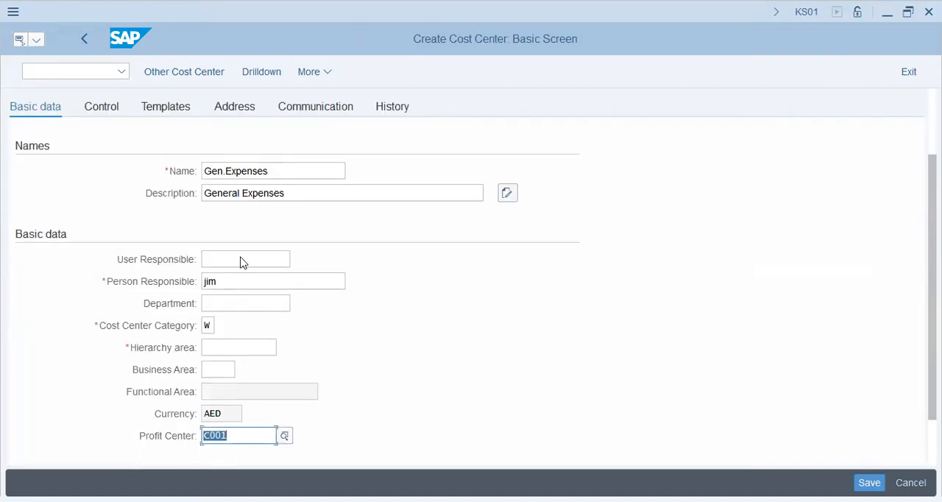
Choose STD_HIER as the hierarchy area and try to save cost center EXP with profit center C001.
{"action": "key", "text": "Return"}
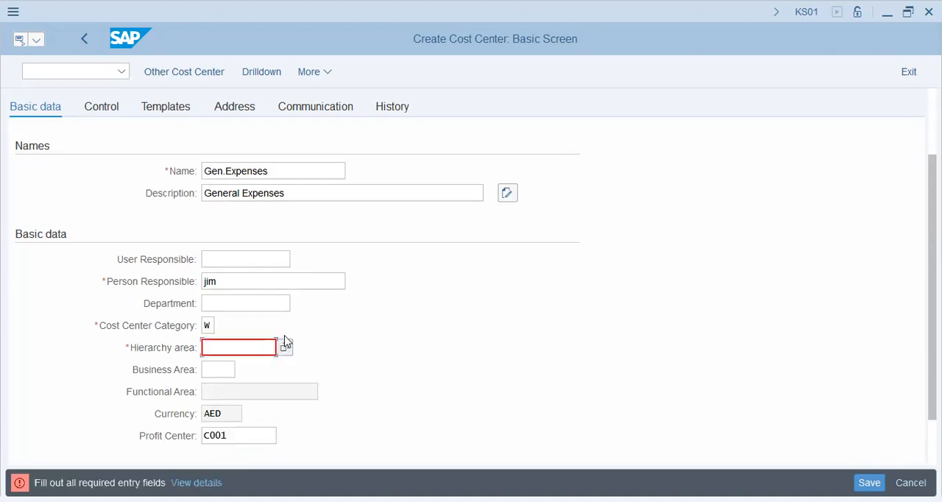
{"action": "key", "text": "F4"}
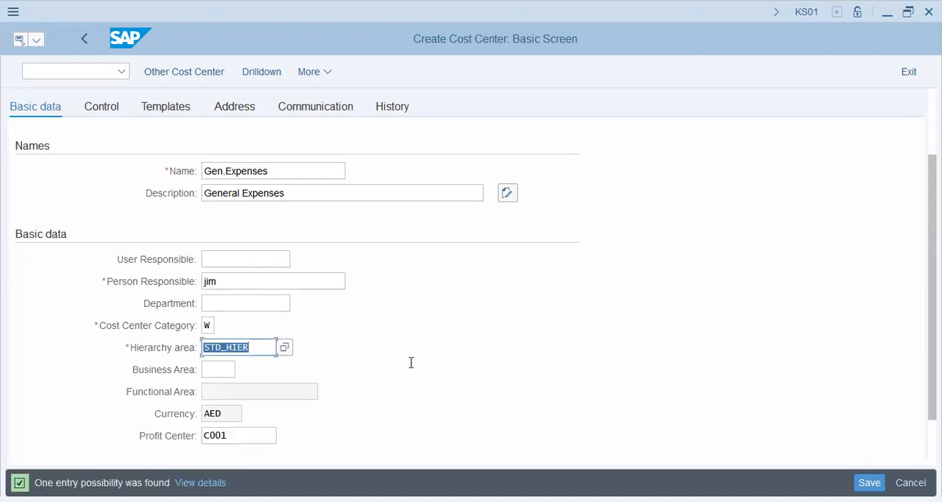
{"action": "scroll", "coordinate": [248, 291], "scroll_direction": "up", "scroll_amount": 2}
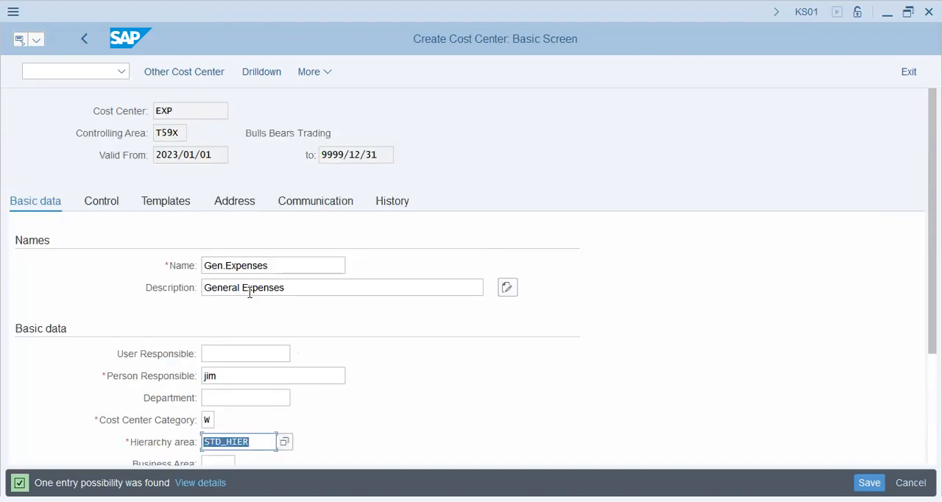
{"action": "left_click", "coordinate": [146, 117]}
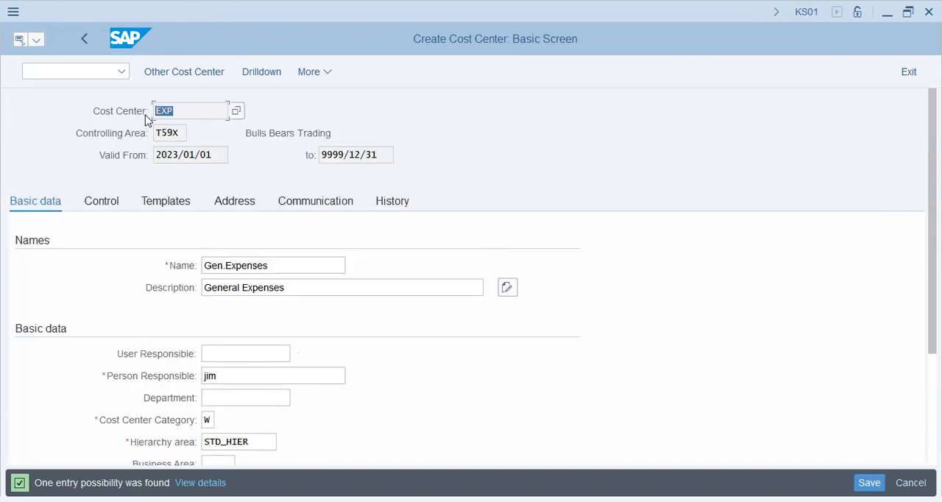
{"action": "left_click", "coordinate": [862, 479]}
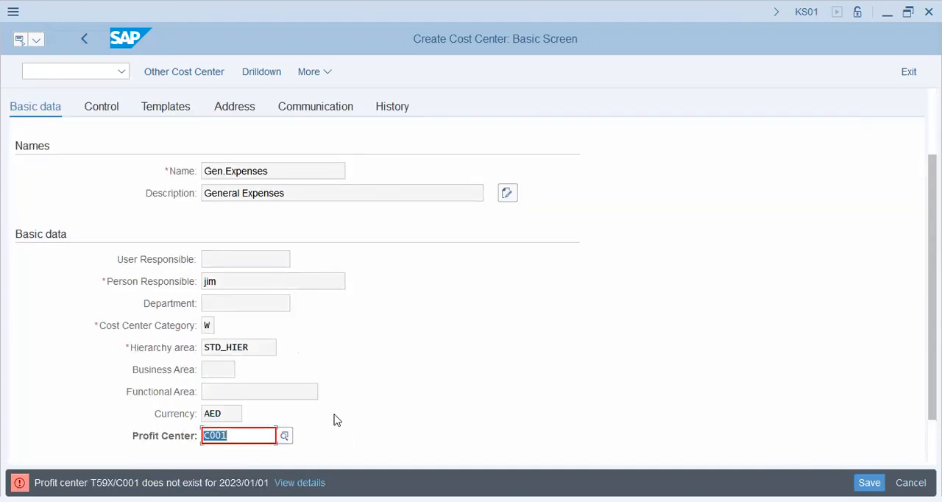
Discard the unsaved cost center and reopen its basic data with the valid-from date set to 2024/01/01.
{"action": "scroll", "coordinate": [314, 445], "scroll_direction": "down", "scroll_amount": 1}
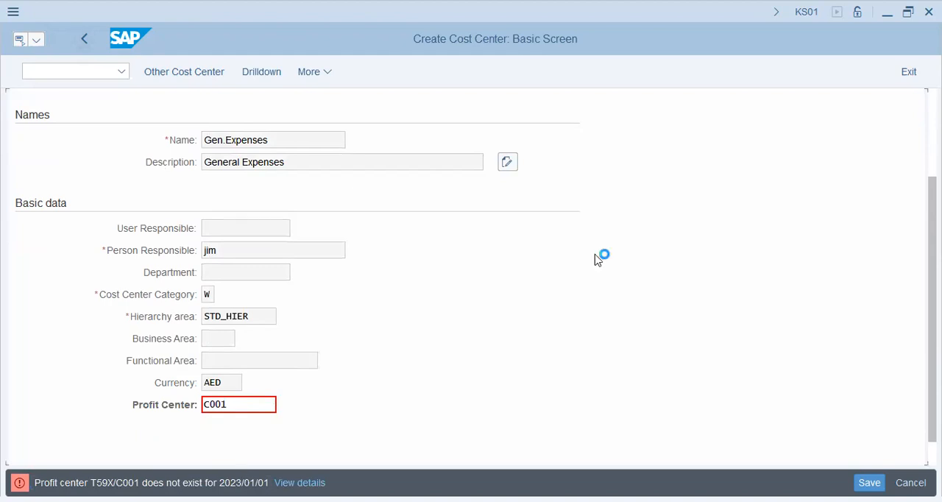
{"action": "key", "text": "Escape"}
{"action": "left_click", "coordinate": [306, 391]}
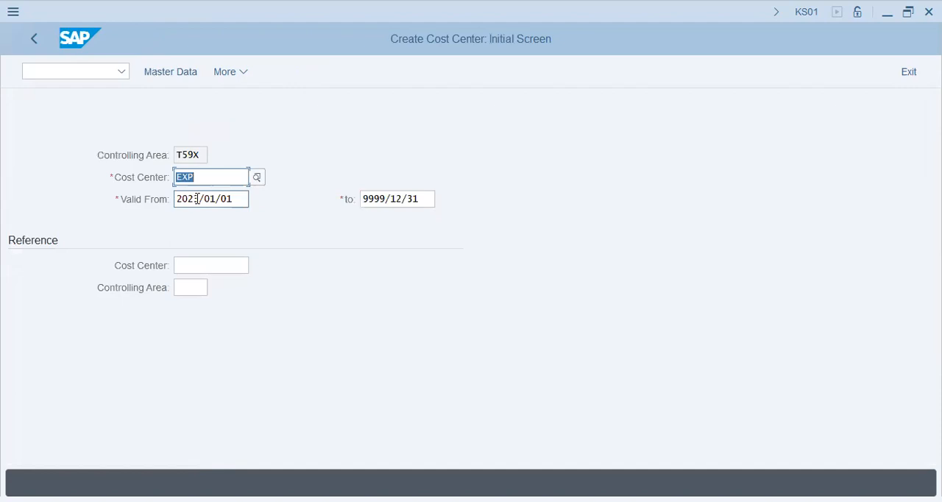
{"action": "left_click", "coordinate": [193, 199]}
{"action": "type", "text": "4"}
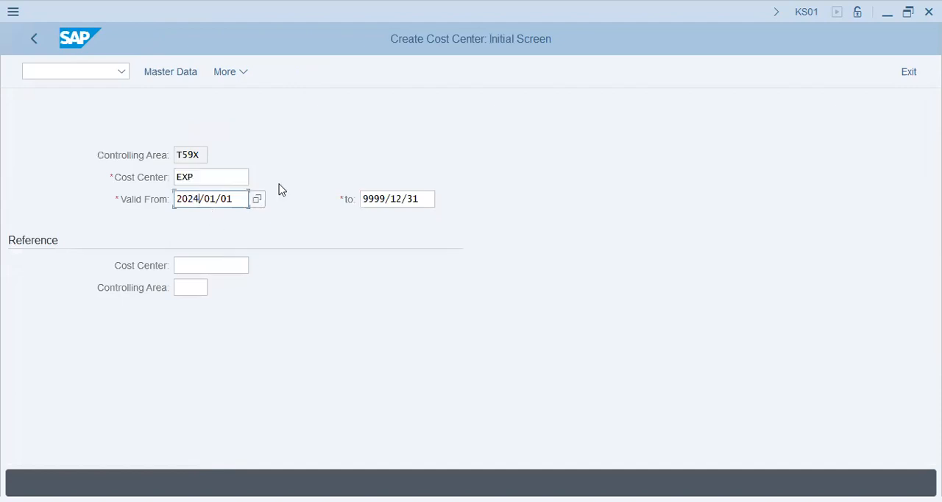
{"action": "left_click", "coordinate": [171, 73]}
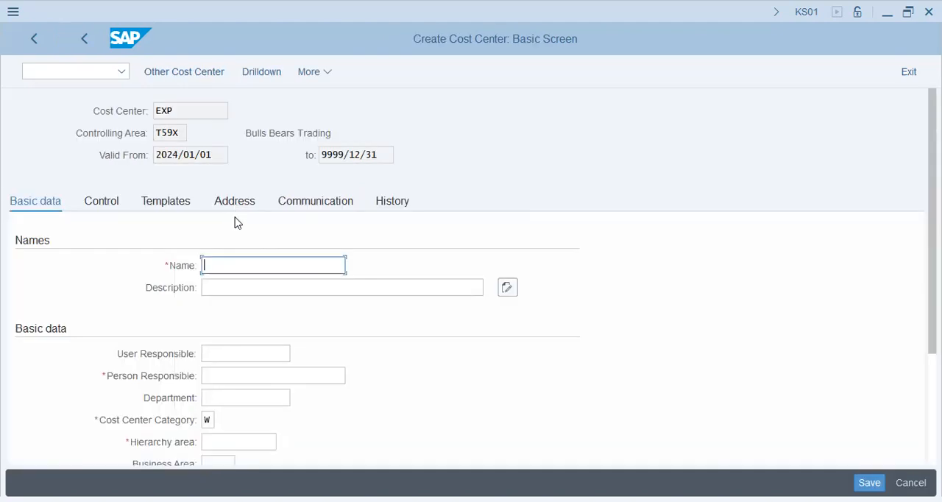
Name the cost center Gen.Expenses, describe it as General Expenses and enter the person responsible.
{"action": "key", "text": "space"}
{"action": "left_click", "coordinate": [246, 32]}
{"action": "key", "text": "Tab"}
{"action": "key", "text": "space"}
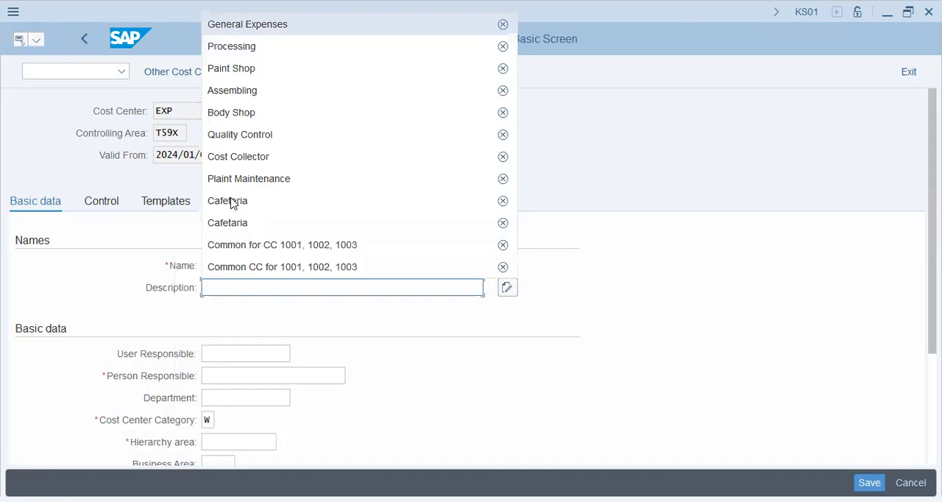
{"action": "key", "text": "Return"}
{"action": "left_click", "coordinate": [231, 378]}
{"action": "left_click", "coordinate": [233, 399]}
Assign hierarchy area STD_HIER and profit center C001 to the cost center and save it.
{"action": "scroll", "coordinate": [243, 346], "scroll_direction": "down", "scroll_amount": 2}
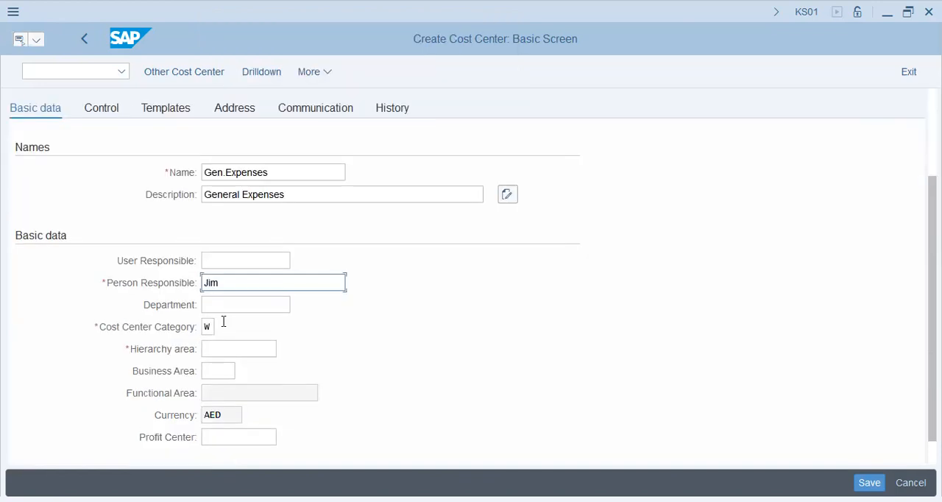
{"action": "left_click", "coordinate": [234, 342]}
{"action": "type", "text": "STD_HIER"}
{"action": "left_click", "coordinate": [237, 410]}
{"action": "key", "text": "Down"}
{"action": "key", "text": "Return"}
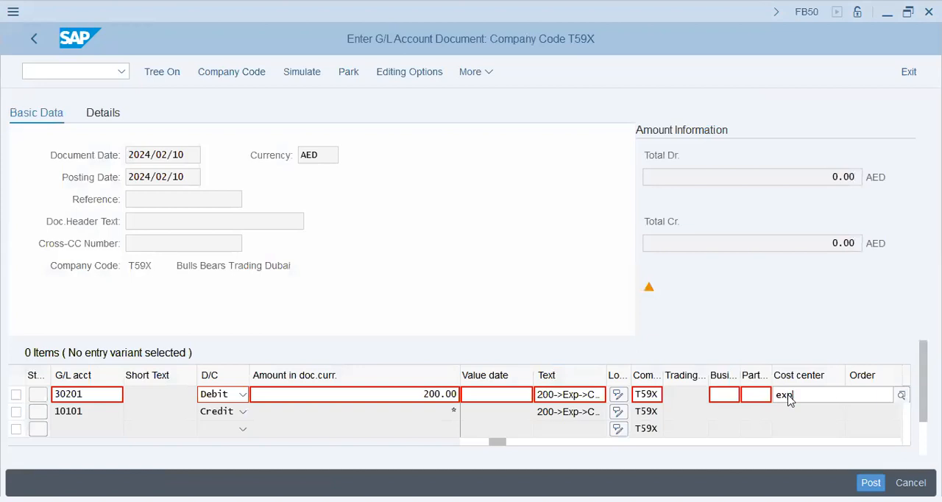
Switch to the FB50 document and try to assign cost center EXP to the 30201 debit line.
{"action": "type", "text": "exp"}
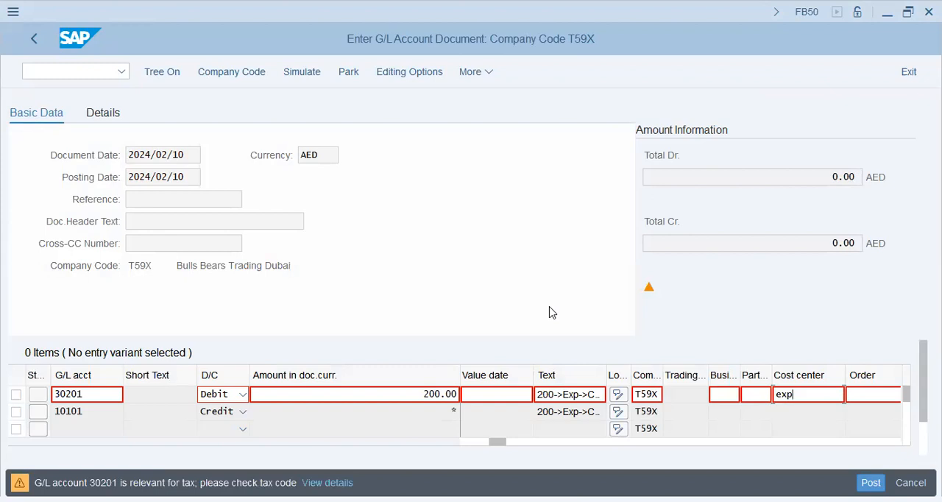
{"action": "key", "text": "Return"}
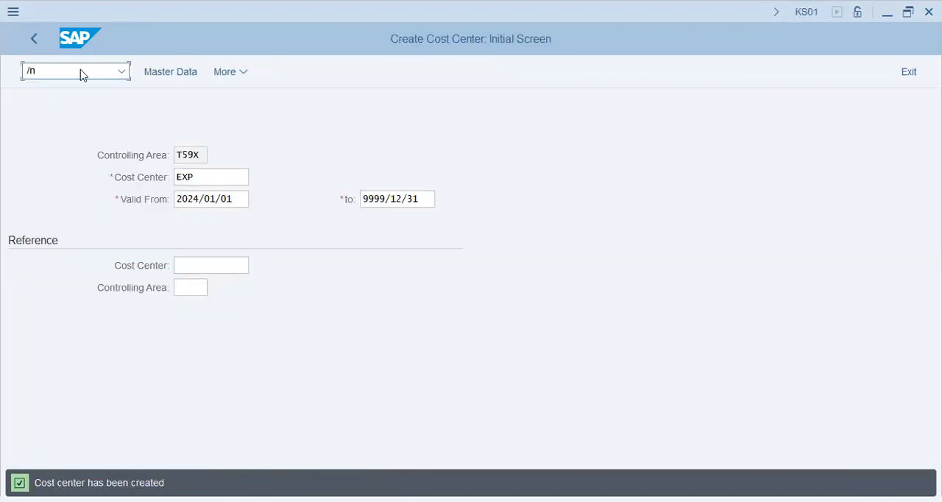
Go to transaction FS00 and open expense account 30201 Petty Expense in change mode, making room for its details.
{"action": "type", "text": "fs00"}
{"action": "key", "text": "Return"}
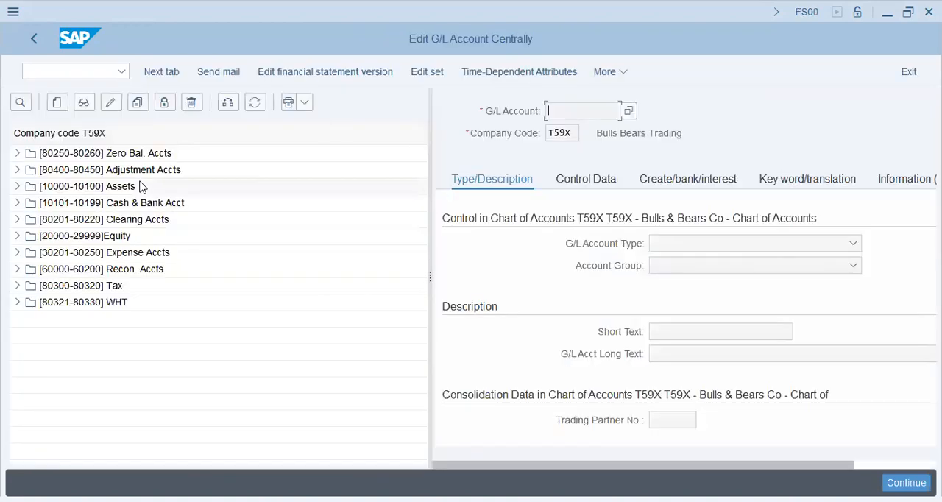
{"action": "left_click", "coordinate": [17, 253]}
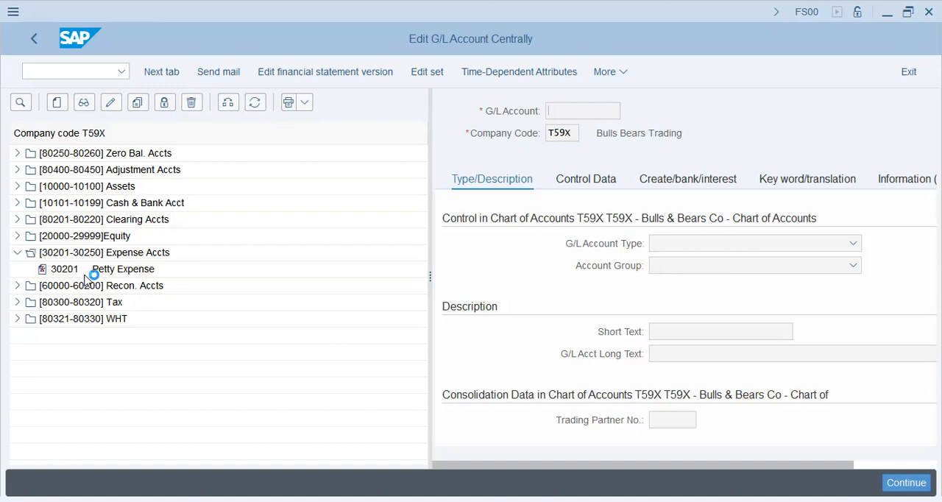
{"action": "double_click", "coordinate": [112, 272]}
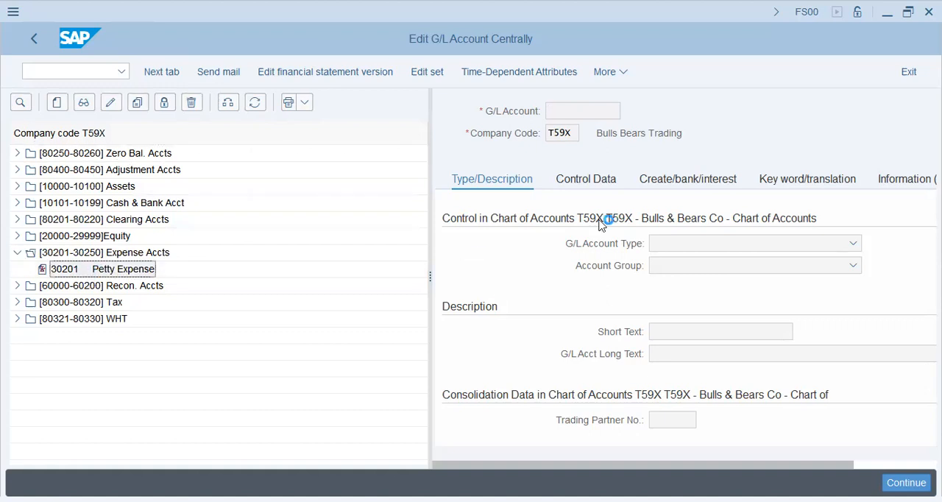
{"action": "left_click", "coordinate": [112, 103]}
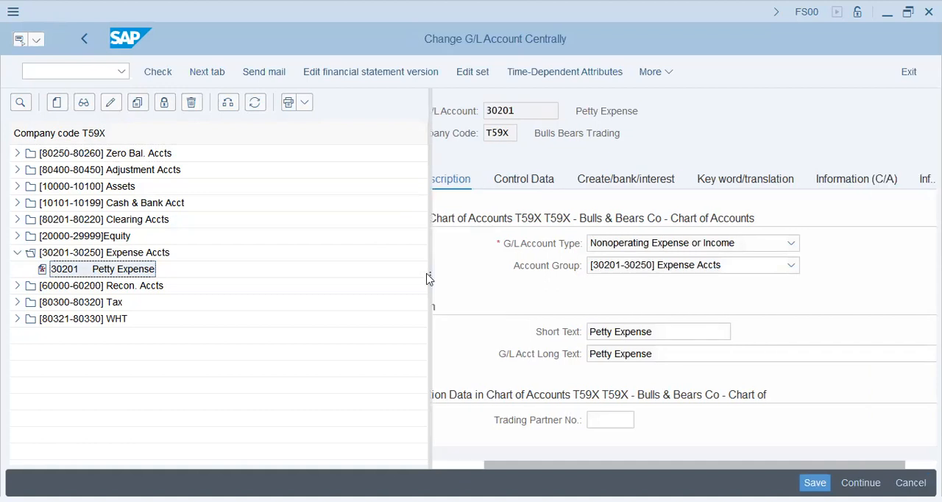
{"action": "left_click_drag", "start_coordinate": [429, 276], "coordinate": [344, 263]}
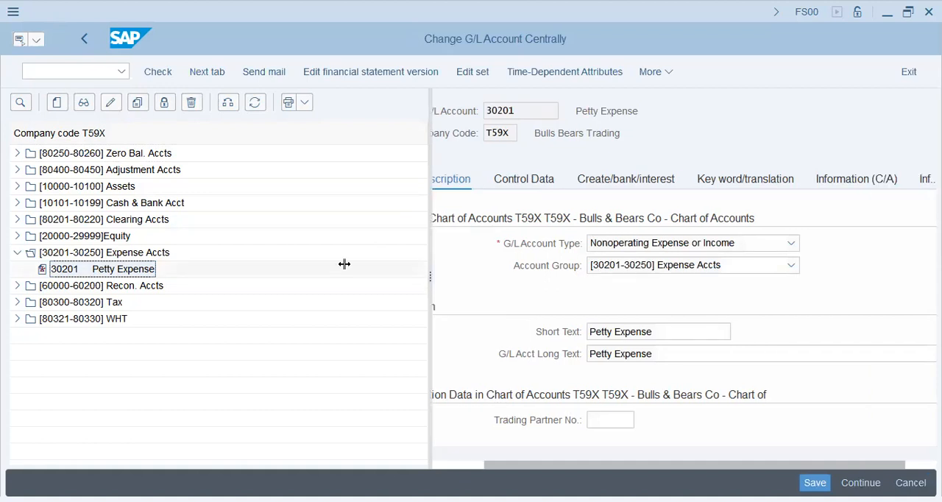
Change the G/L account type of account 30201 to Primary Costs or Revenue.
{"action": "left_click", "coordinate": [610, 247]}
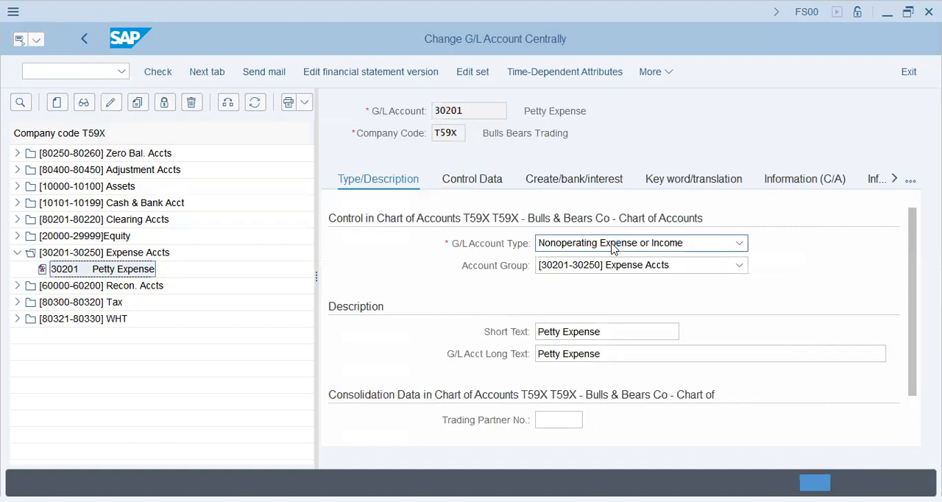
{"action": "left_click", "coordinate": [598, 311]}
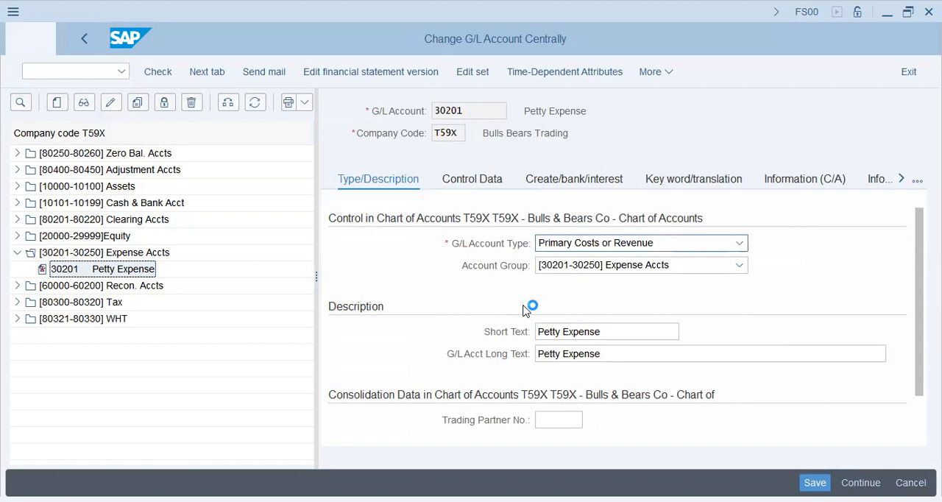
{"action": "scroll", "coordinate": [524, 311], "scroll_direction": "down", "scroll_amount": 1}
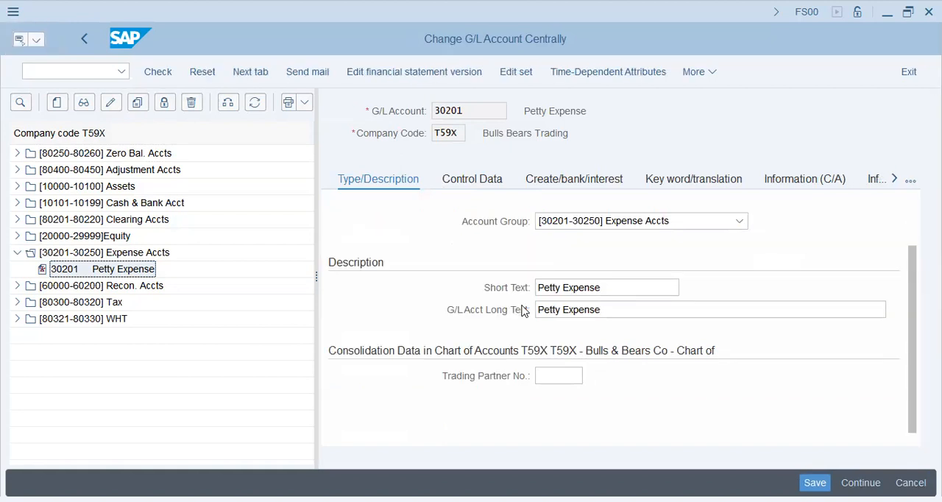
{"action": "scroll", "coordinate": [523, 311], "scroll_direction": "up", "scroll_amount": 1}
{"action": "scroll", "coordinate": [523, 302], "scroll_direction": "down", "scroll_amount": 1}
{"action": "scroll", "coordinate": [508, 262], "scroll_direction": "up", "scroll_amount": 1}
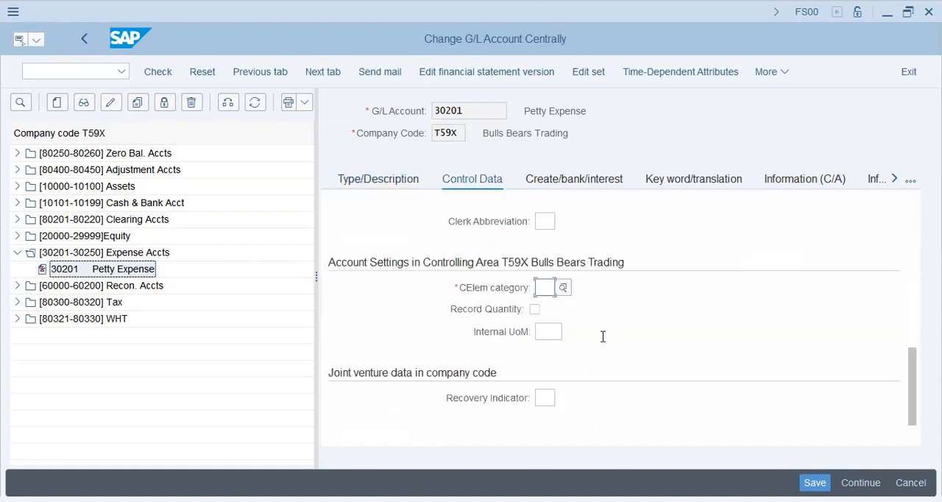
Set the cost element category of account 30201 to 01 in its controlling area settings and check its description.
{"action": "type", "text": "01"}
{"action": "key", "text": "Return"}
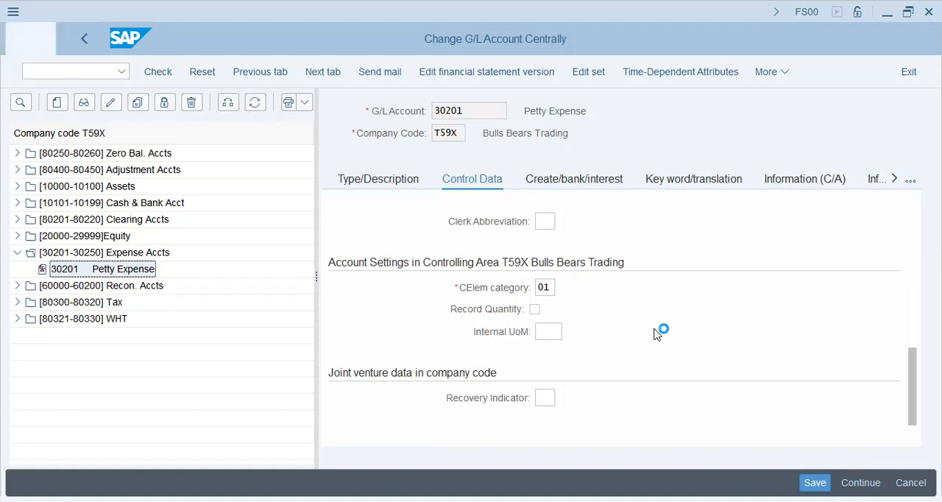
{"action": "scroll", "coordinate": [535, 313], "scroll_direction": "up", "scroll_amount": 5}
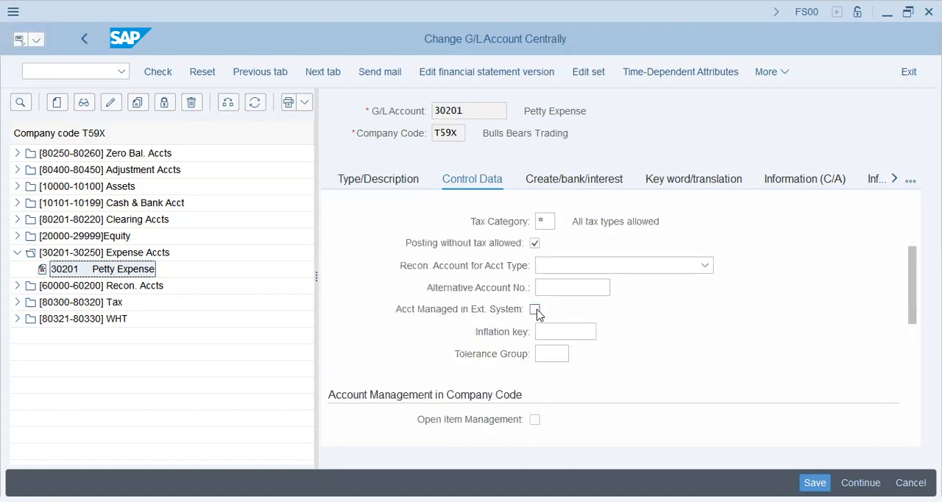
{"action": "scroll", "coordinate": [584, 374], "scroll_direction": "down", "scroll_amount": 4}
{"action": "left_click", "coordinate": [753, 379]}
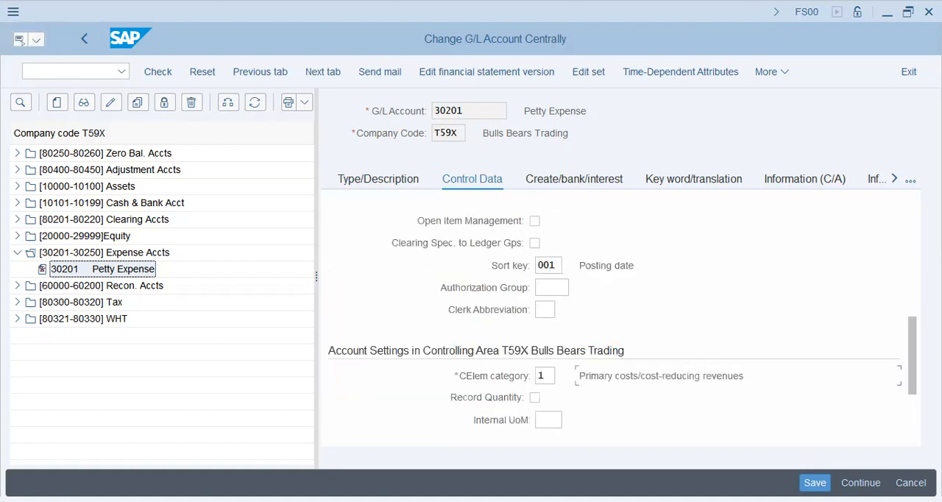
{"action": "left_click_drag", "start_coordinate": [587, 376], "coordinate": [744, 377]}
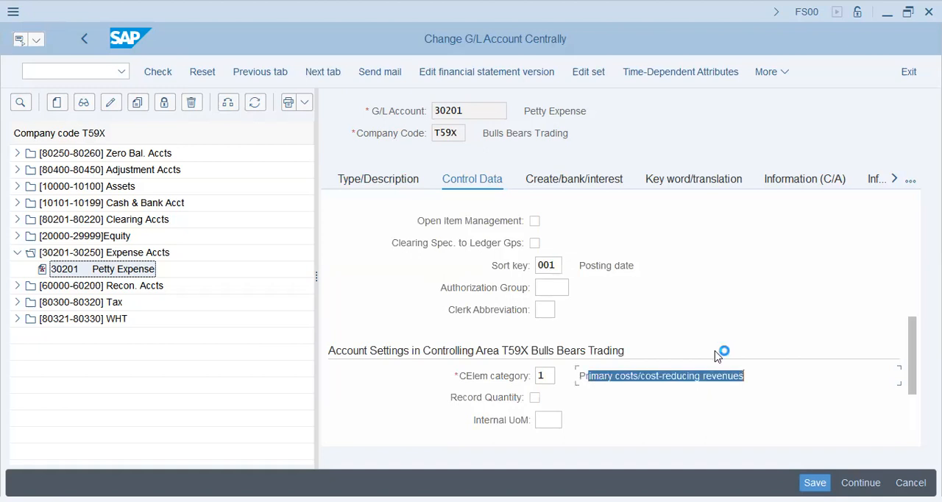
{"action": "left_click", "coordinate": [717, 356]}
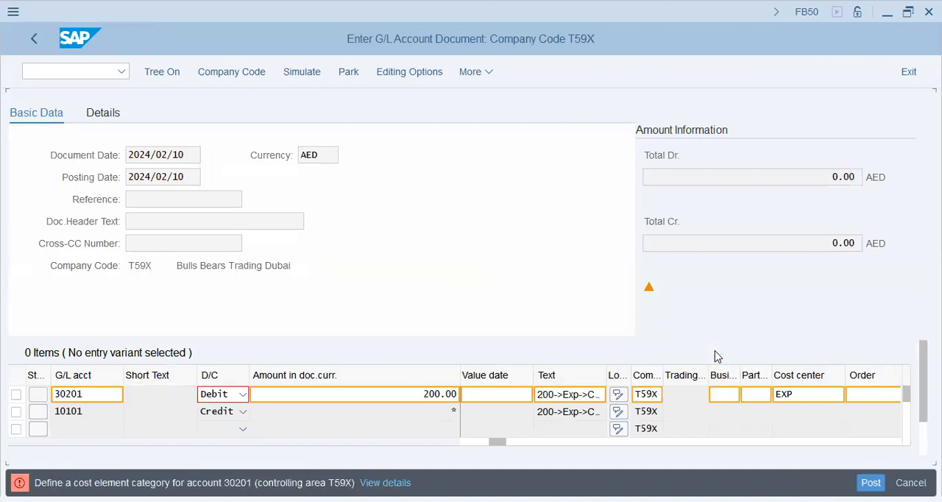
Restart transaction FB50 for a fresh G/L document and enter 2024/02/10 as the document date.
{"action": "left_click", "coordinate": [87, 74]}
{"action": "type", "text": "/n"}
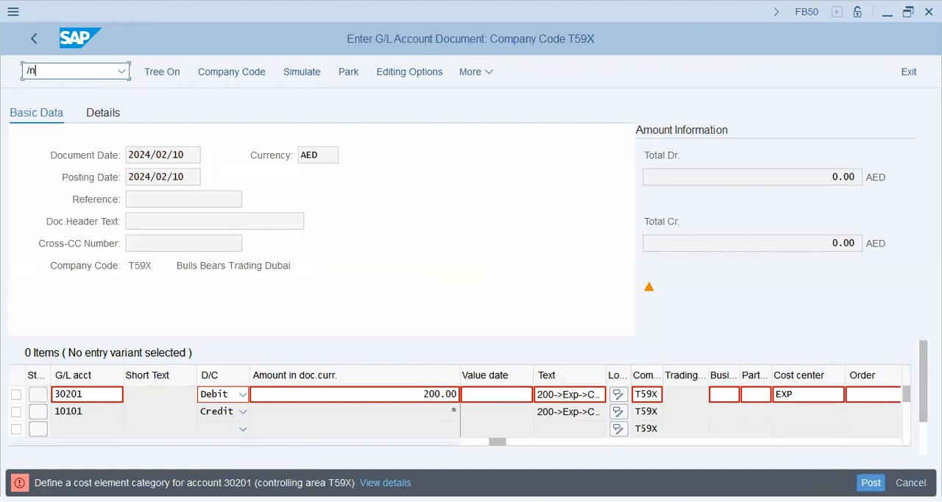
{"action": "type", "text": "fb50"}
{"action": "key", "text": "Return"}
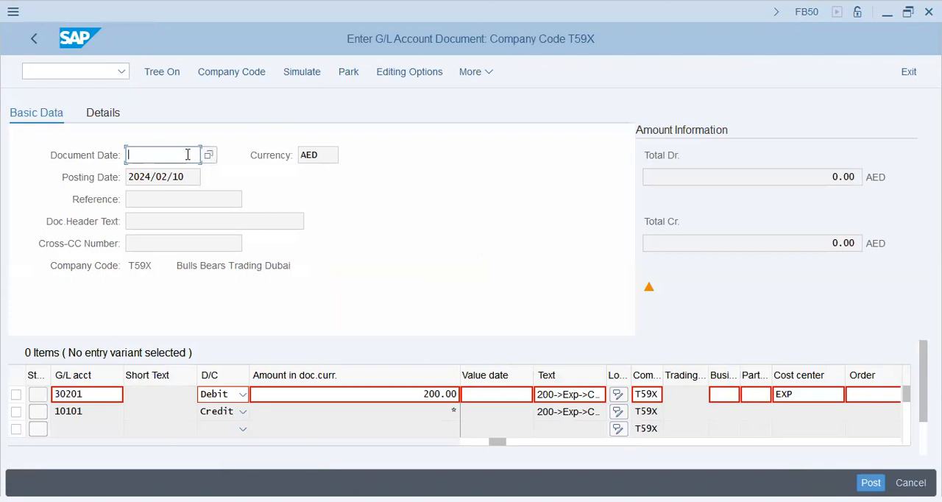
{"action": "left_click", "coordinate": [188, 160]}
{"action": "left_click", "coordinate": [185, 177]}
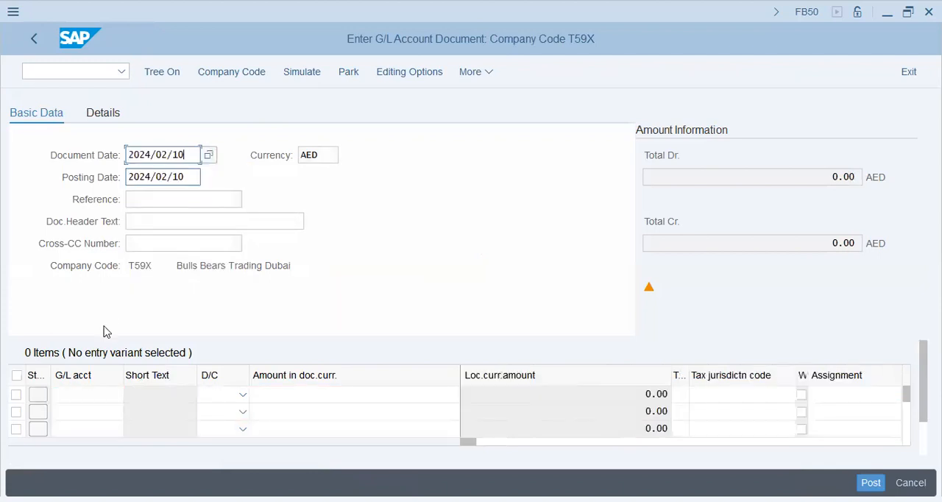
Enter G/L account 30201 as debit on the first line and 10101 as credit on the second.
{"action": "left_click", "coordinate": [81, 393]}
{"action": "left_click", "coordinate": [80, 415]}
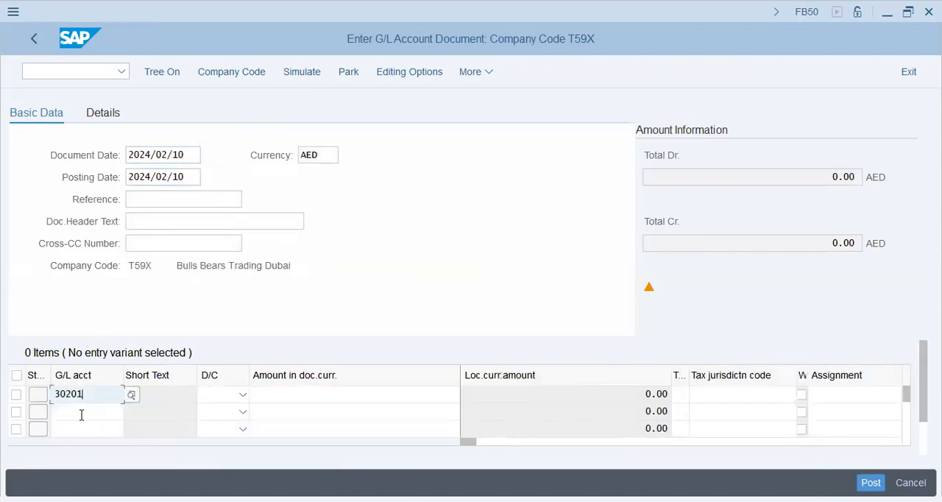
{"action": "left_click", "coordinate": [81, 417]}
{"action": "left_click", "coordinate": [81, 450]}
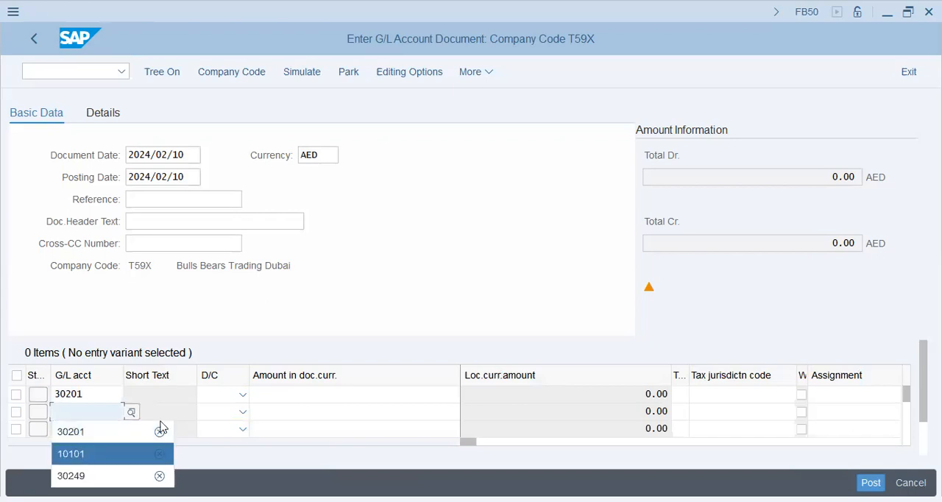
{"action": "left_click", "coordinate": [222, 398]}
{"action": "left_click", "coordinate": [212, 438]}
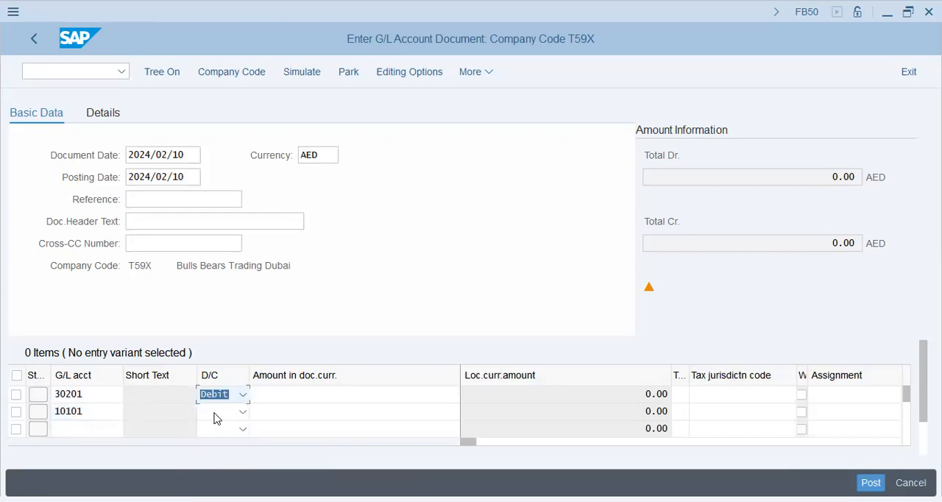
{"action": "left_click", "coordinate": [218, 414]}
{"action": "left_click", "coordinate": [227, 346]}
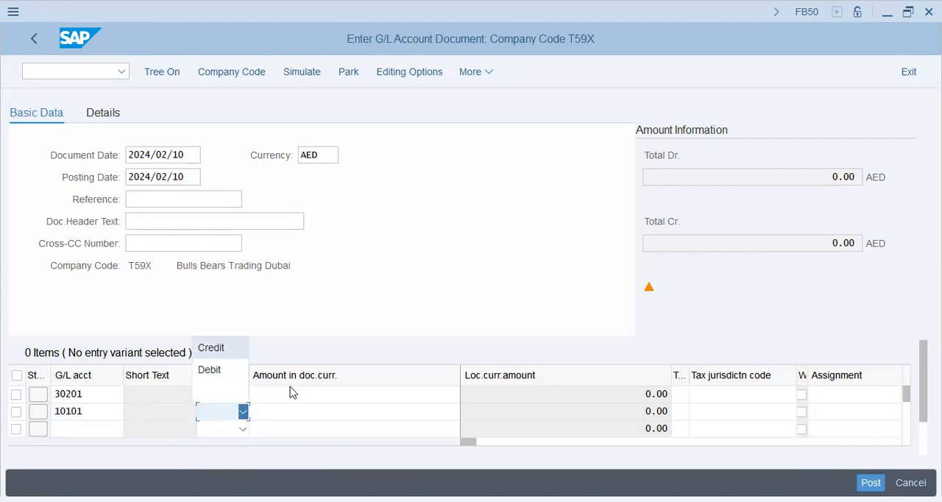
Enter 200 as the debit amount for account 30201 and * as the credit amount for account 10101.
{"action": "left_click", "coordinate": [403, 370]}
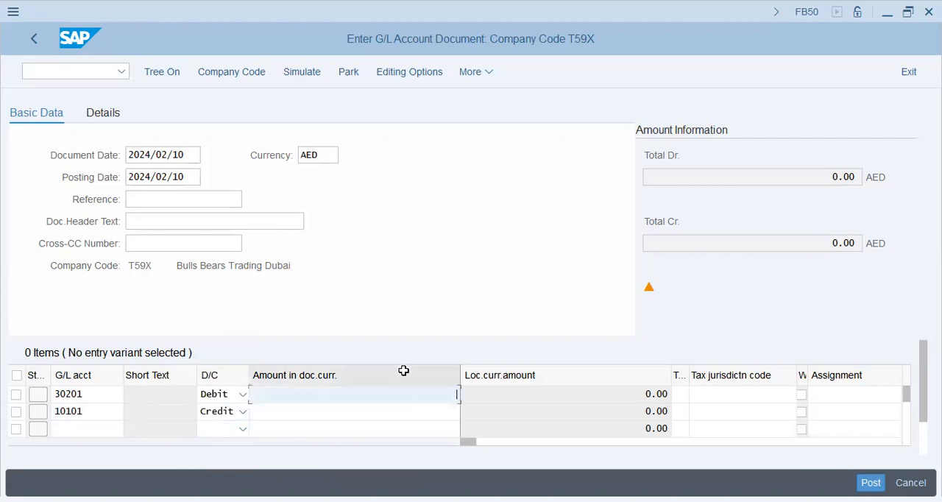
{"action": "type", "text": "200"}
{"action": "key", "text": "Down"}
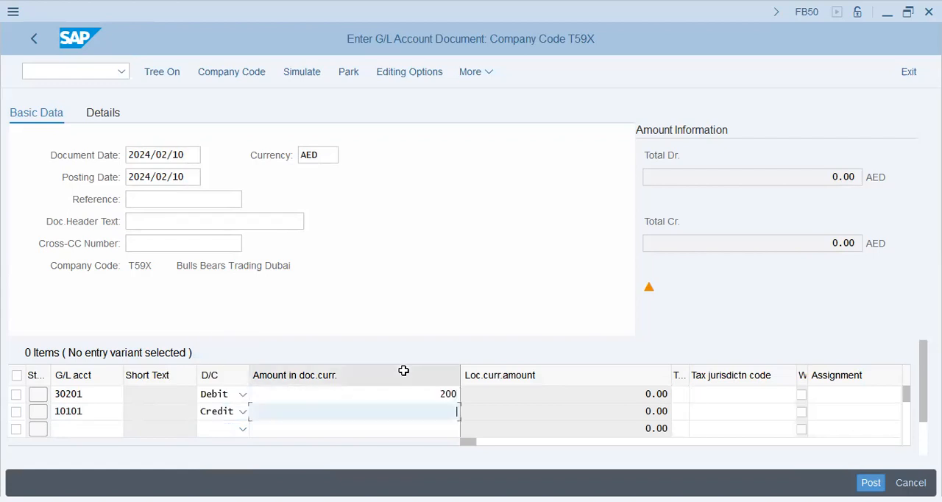
{"action": "type", "text": "*"}
Fill in the assignment and the line item text of both lines with 200->Exp->Cash.
{"action": "key", "text": "Tab"}
{"action": "key", "text": "Up"}
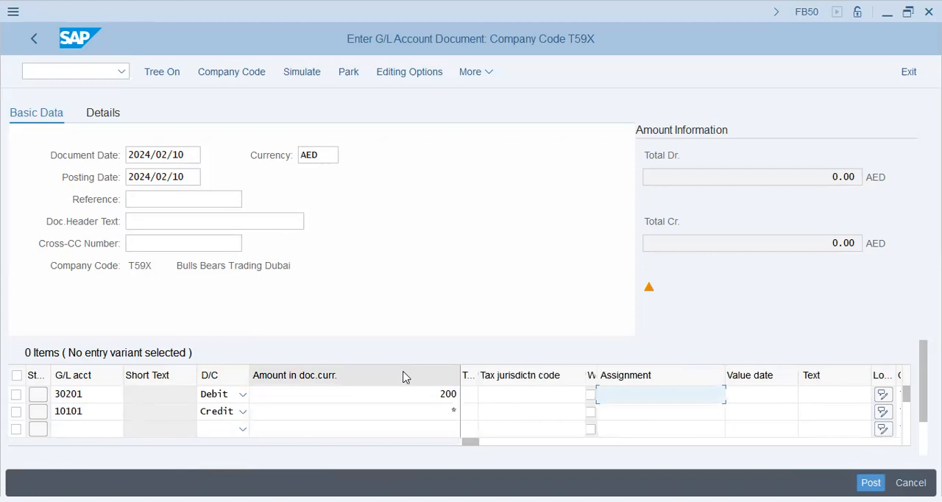
{"action": "type", "text": "200->Exp->Cash"}
{"action": "key", "text": "Down"}
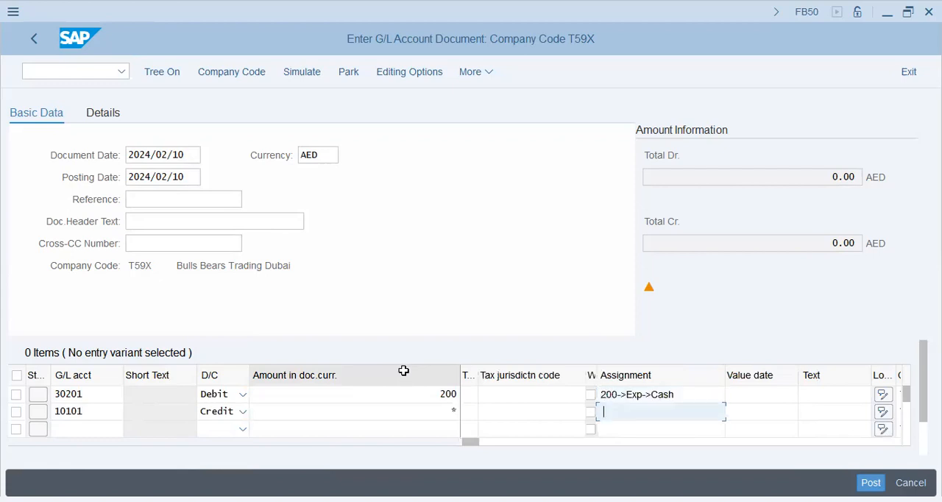
{"action": "type", "text": "200->Exp->Cash"}
{"action": "key", "text": "Up"}
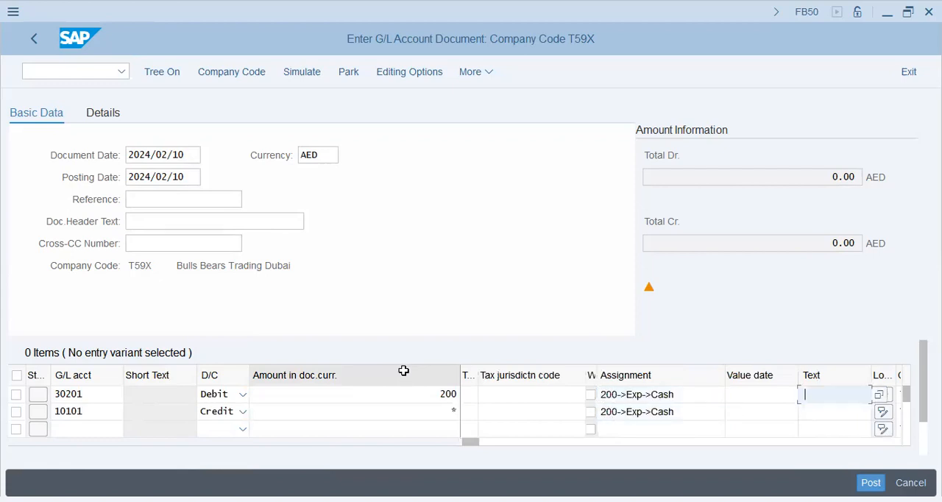
{"action": "key", "text": "space"}
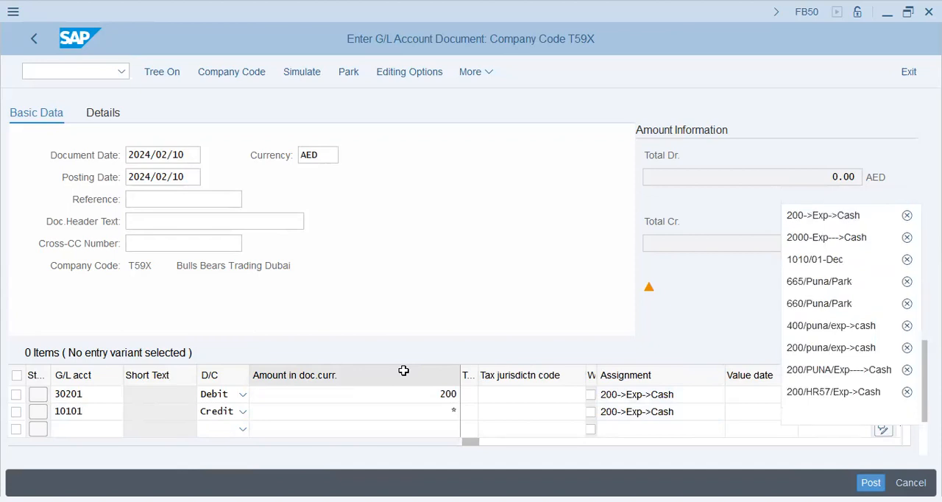
{"action": "key", "text": "Return"}
{"action": "key", "text": "Tab"}
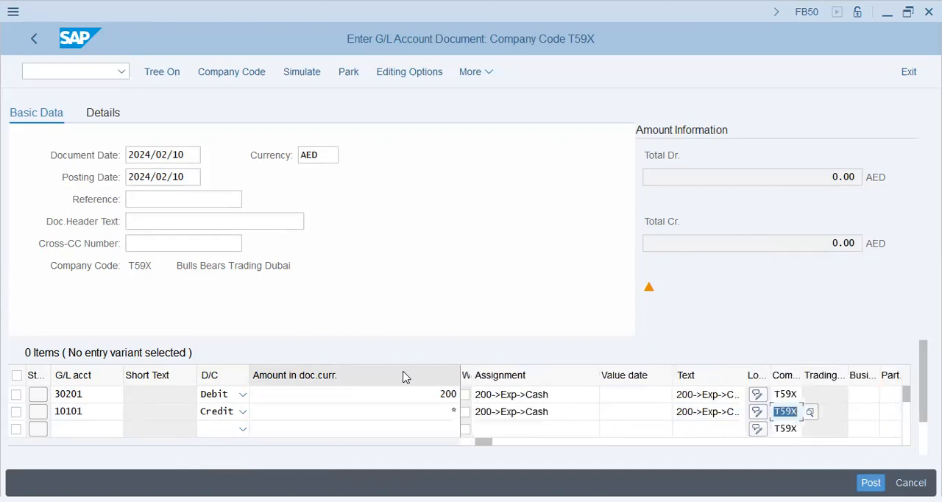
Assign cost center EXP to the debit line of account 30201.
{"action": "key", "text": "Tab"}
{"action": "key", "text": "Tab"}
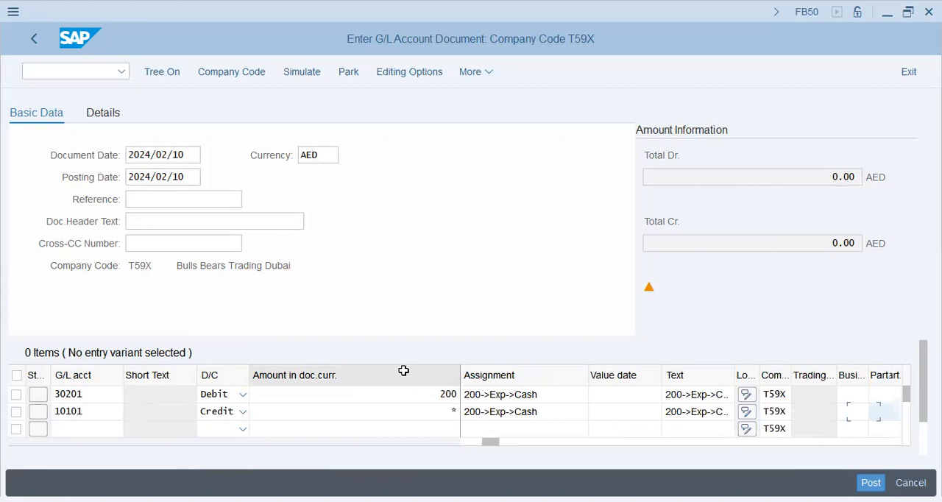
{"action": "key", "text": "Tab"}
{"action": "key", "text": "Up"}
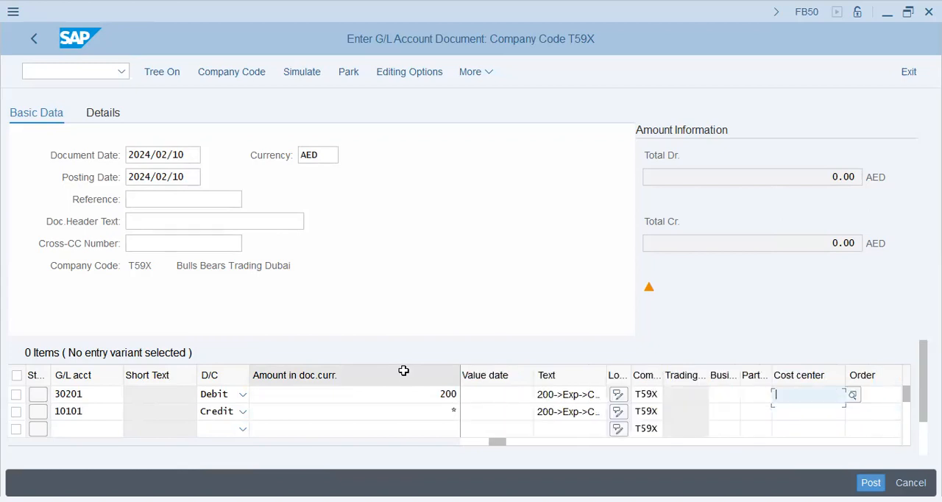
{"action": "type", "text": "exp"}
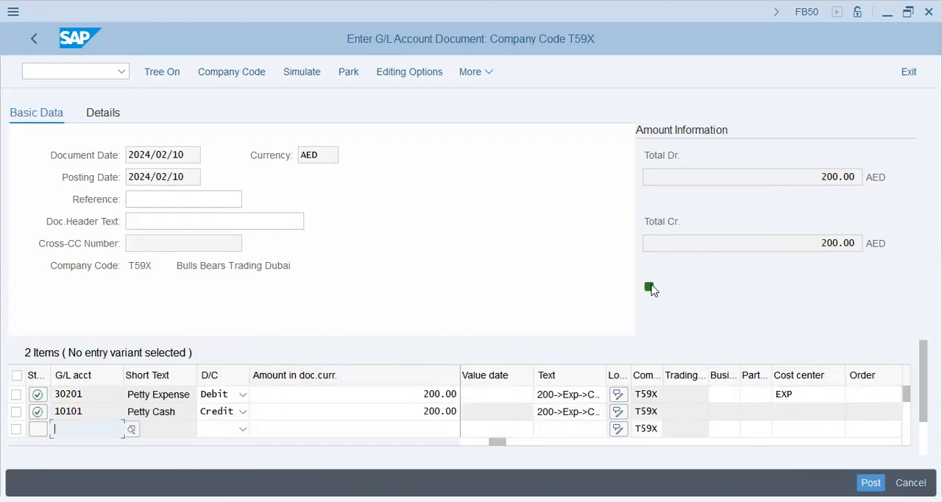
Check the credit total and try to post the G/L document.
{"action": "left_click", "coordinate": [821, 239]}
{"action": "left_click_drag", "start_coordinate": [822, 241], "coordinate": [859, 242]}
{"action": "left_click", "coordinate": [871, 482]}
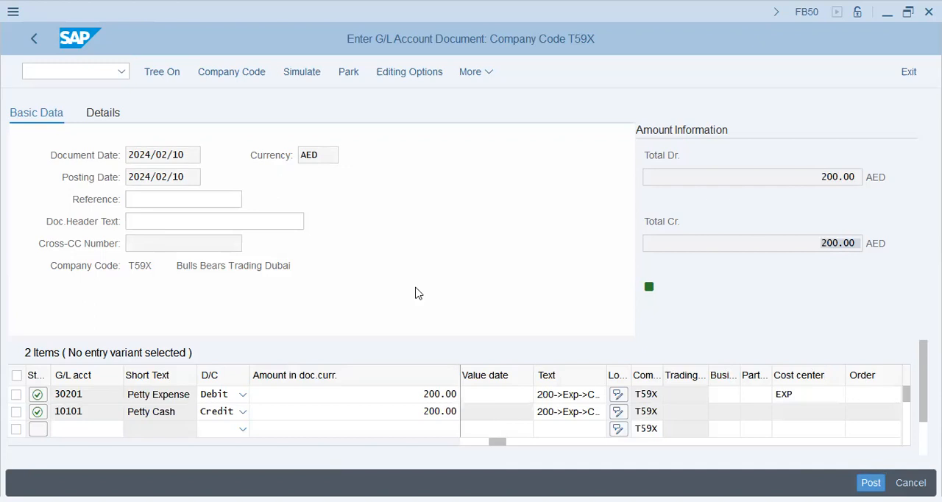
{"action": "key", "text": "Return"}
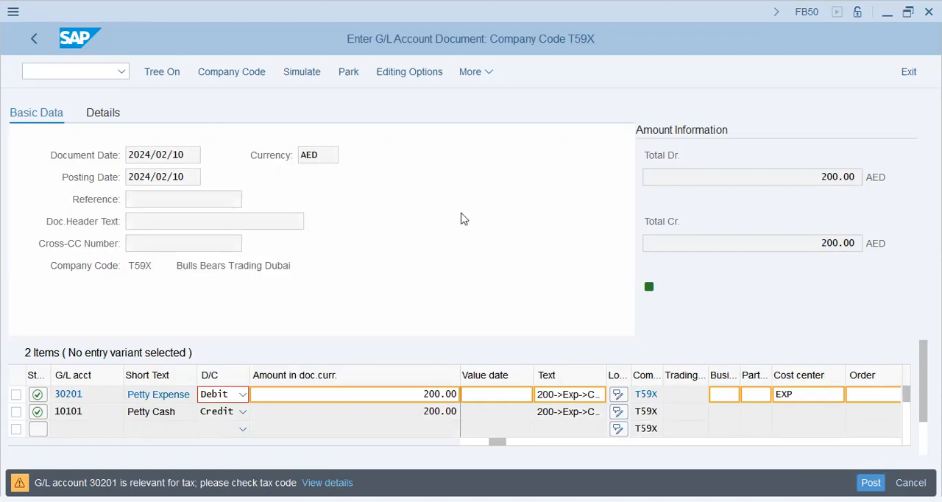
{"action": "key", "text": "Return"}
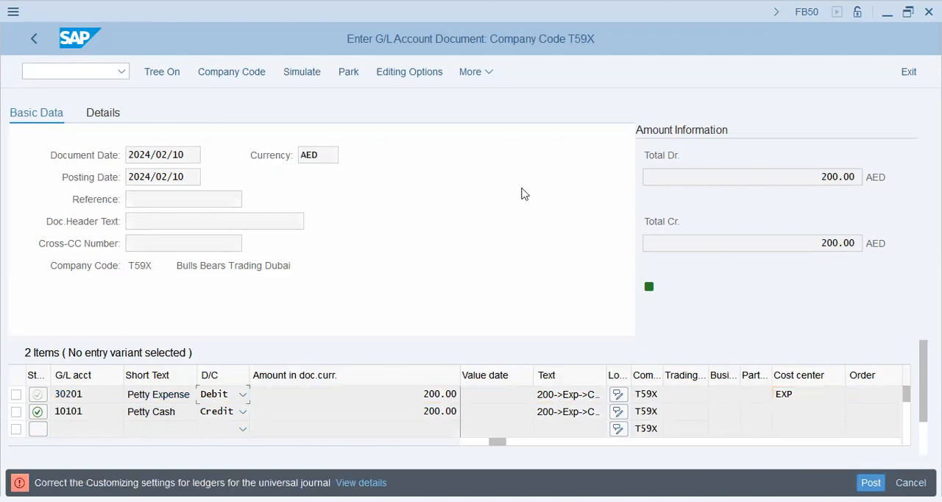